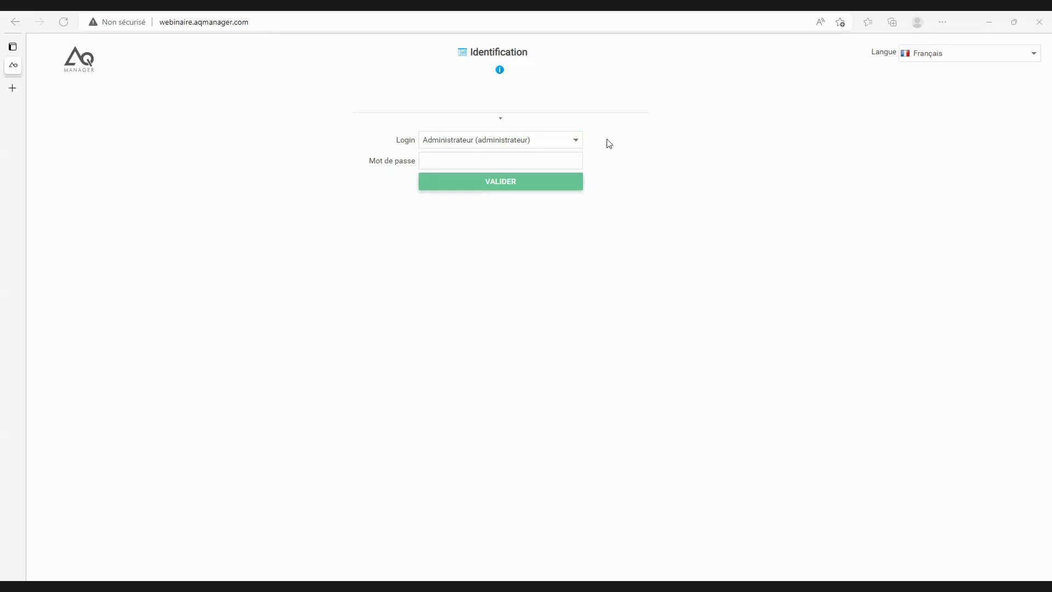
Choose the GM requester login, enter the account password and sign in
left_click(575, 141)
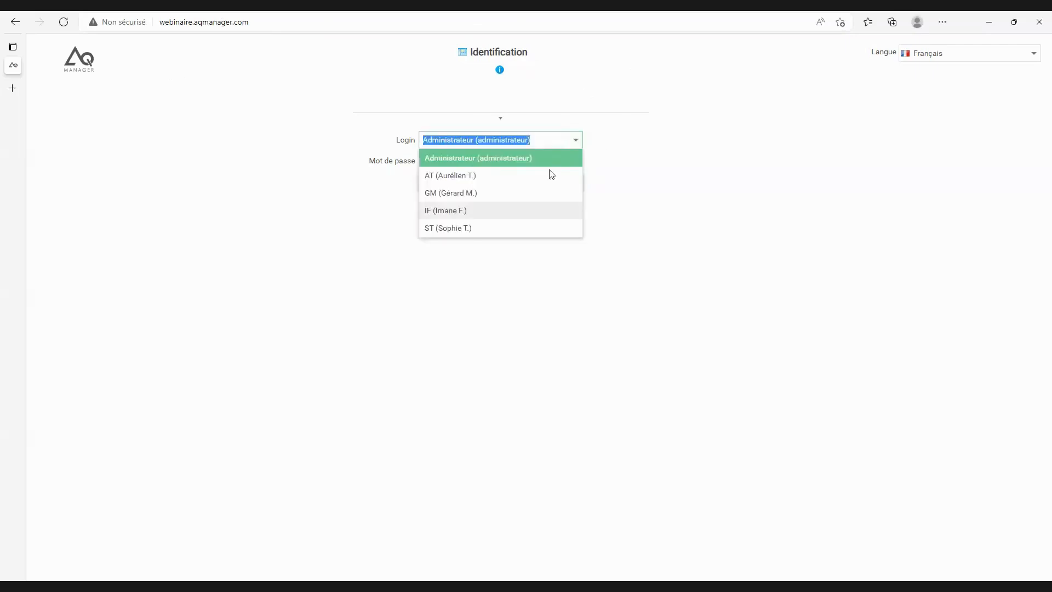
left_click(674, 182)
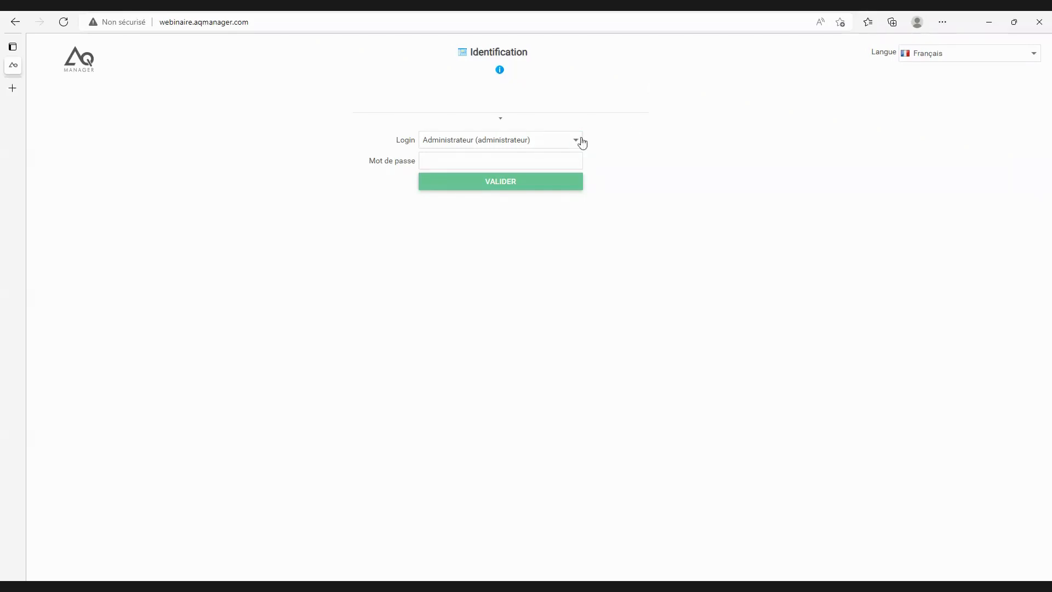
left_click(581, 138)
left_click(517, 193)
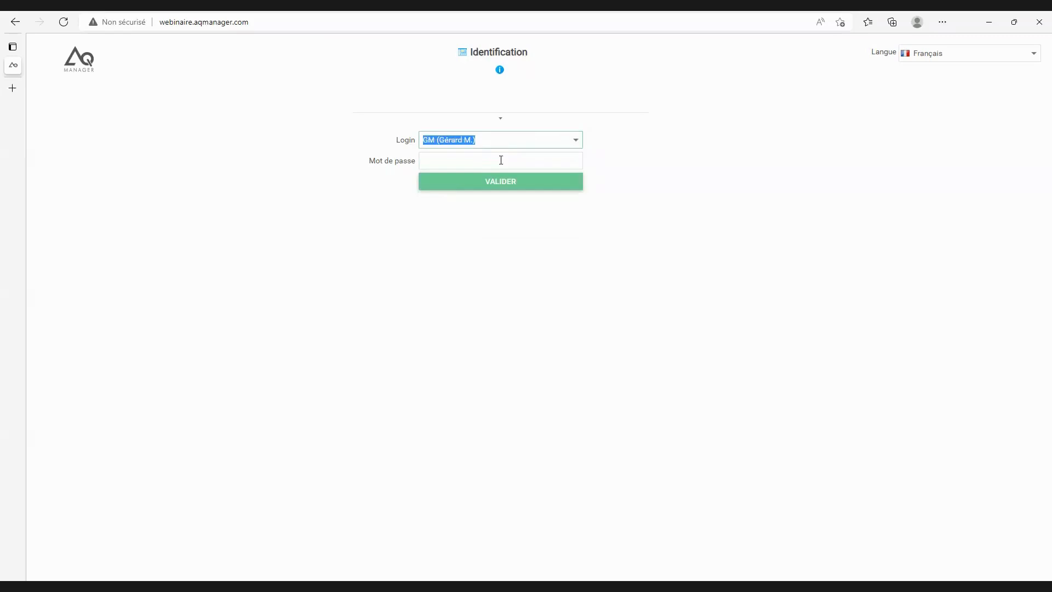
left_click(500, 160)
type("••••")
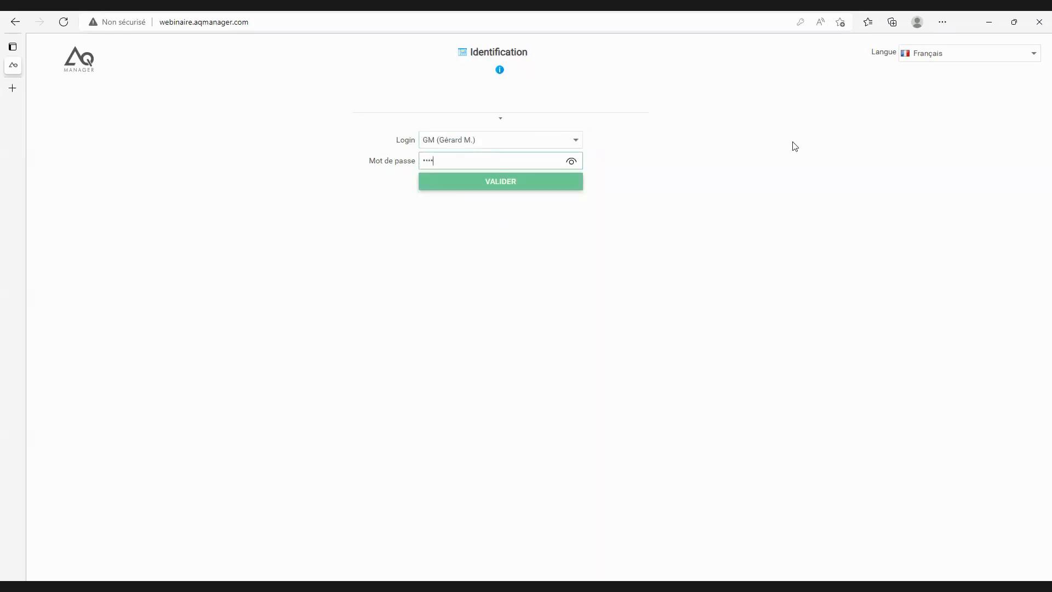
key("Return")
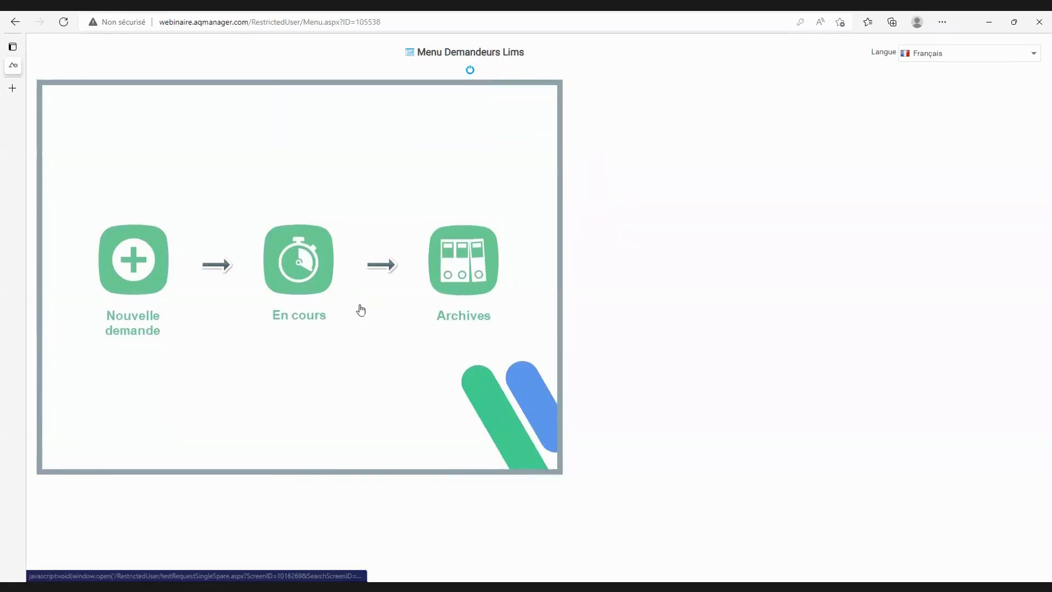
Start a new test request of type Analyses sur produits laitiers (03) for the client Air Consult&Software (ACS)
left_click(136, 268)
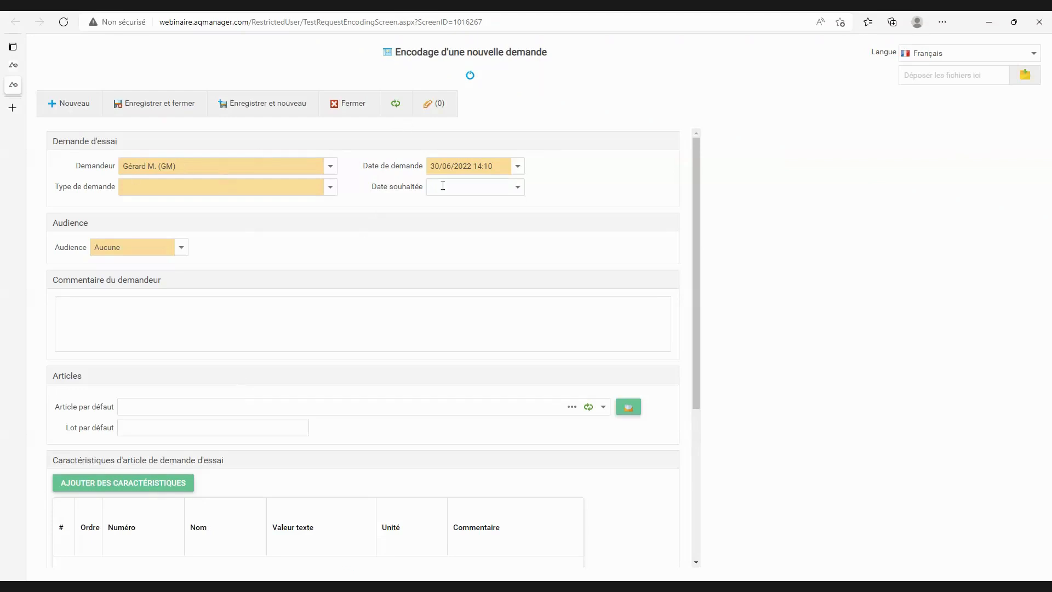
left_click(331, 189)
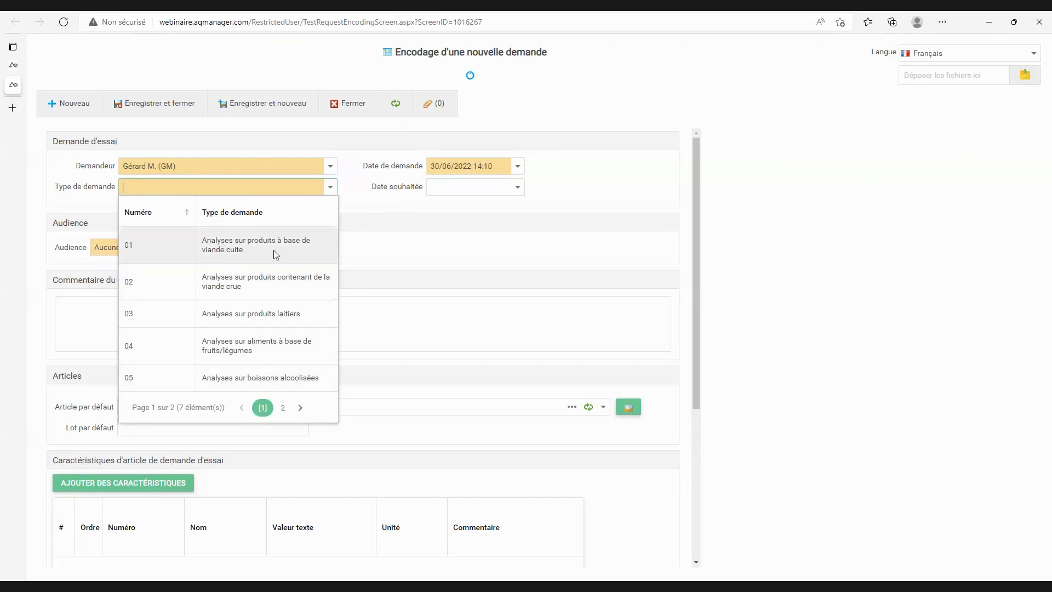
left_click(308, 319)
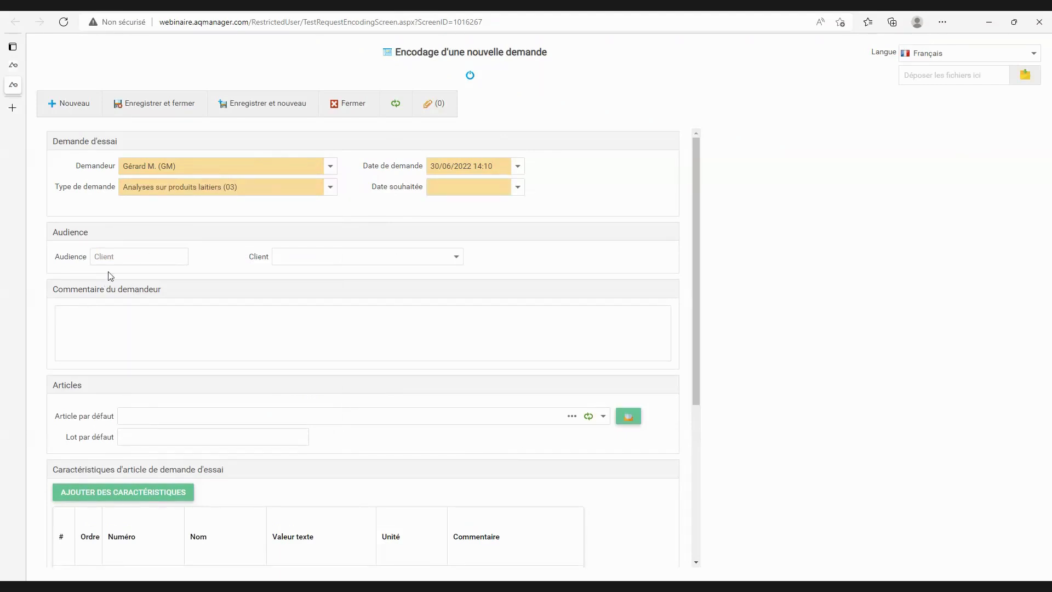
left_click(456, 258)
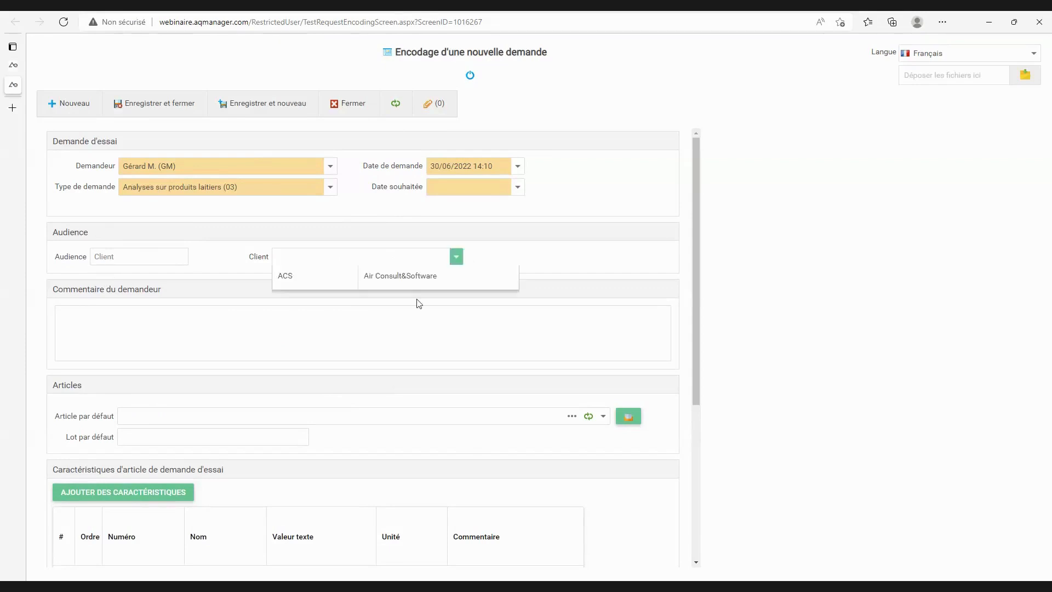
left_click(490, 276)
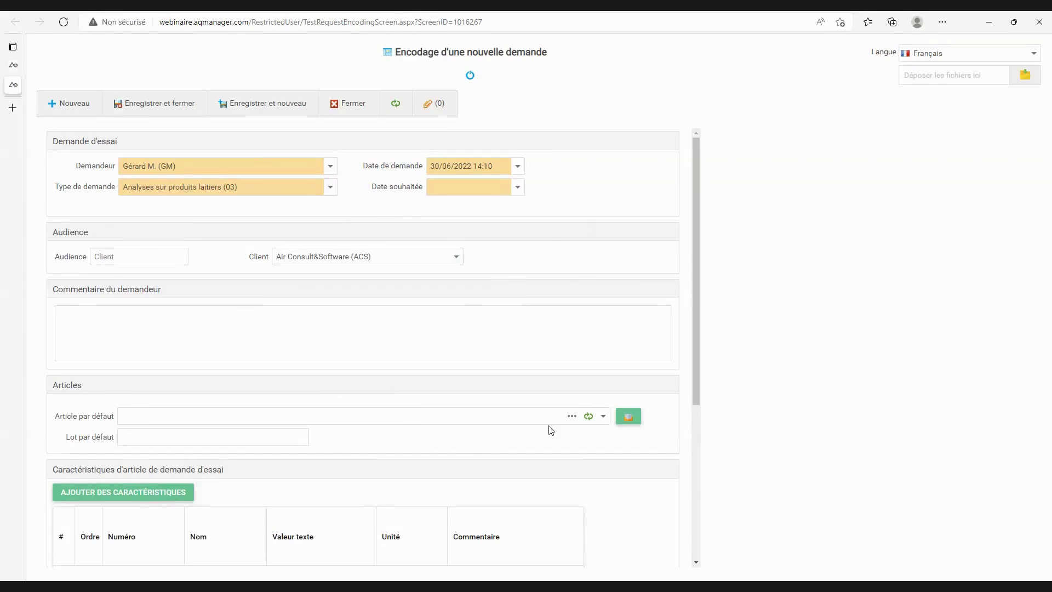
left_click(603, 418)
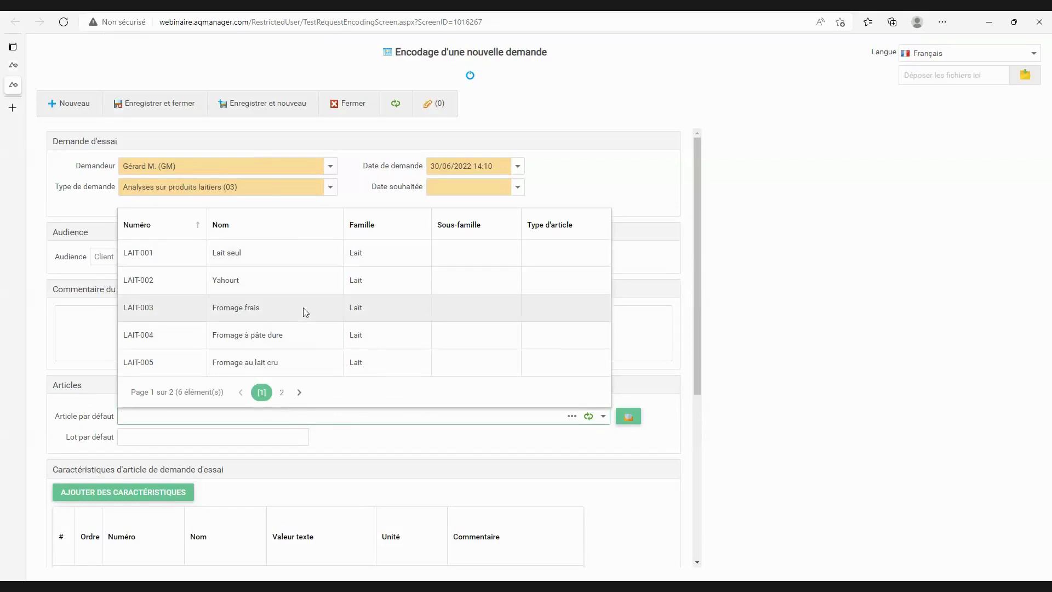
left_click(299, 286)
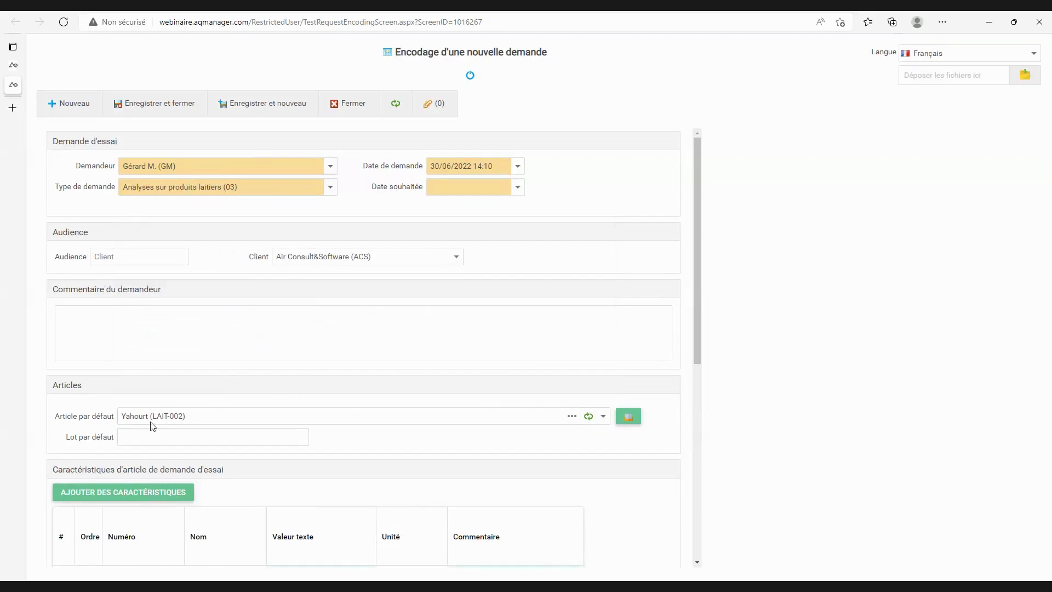
left_click(329, 429)
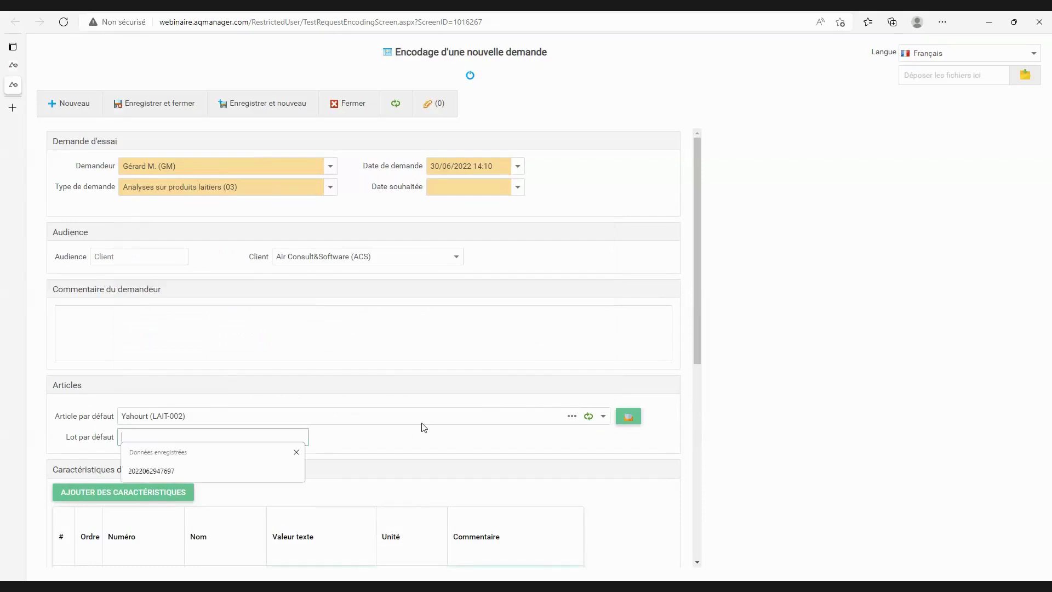
type("20220628")
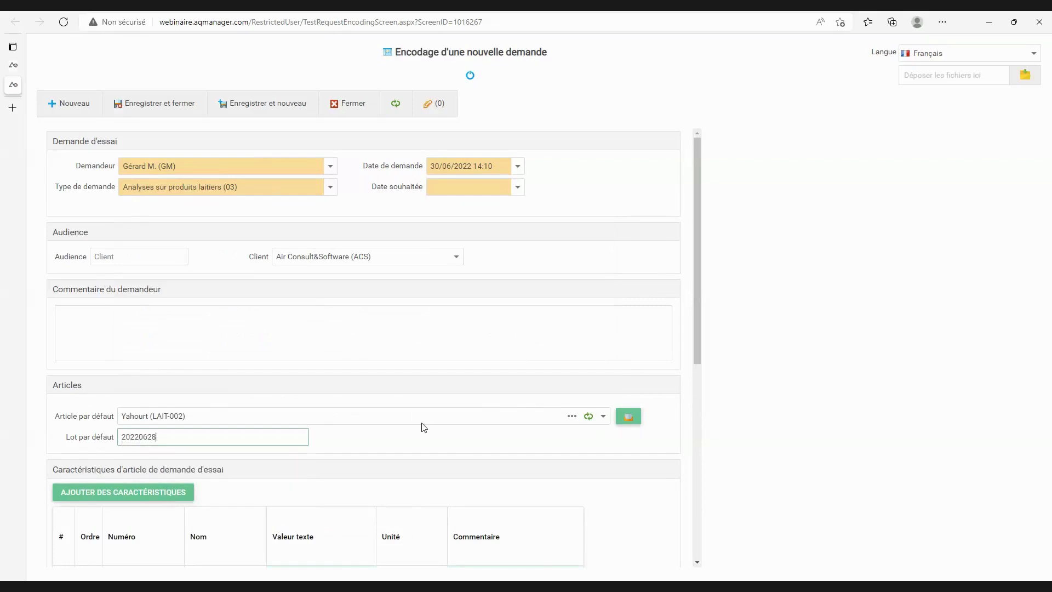
type("590796")
scroll(301, 329, "down", 3)
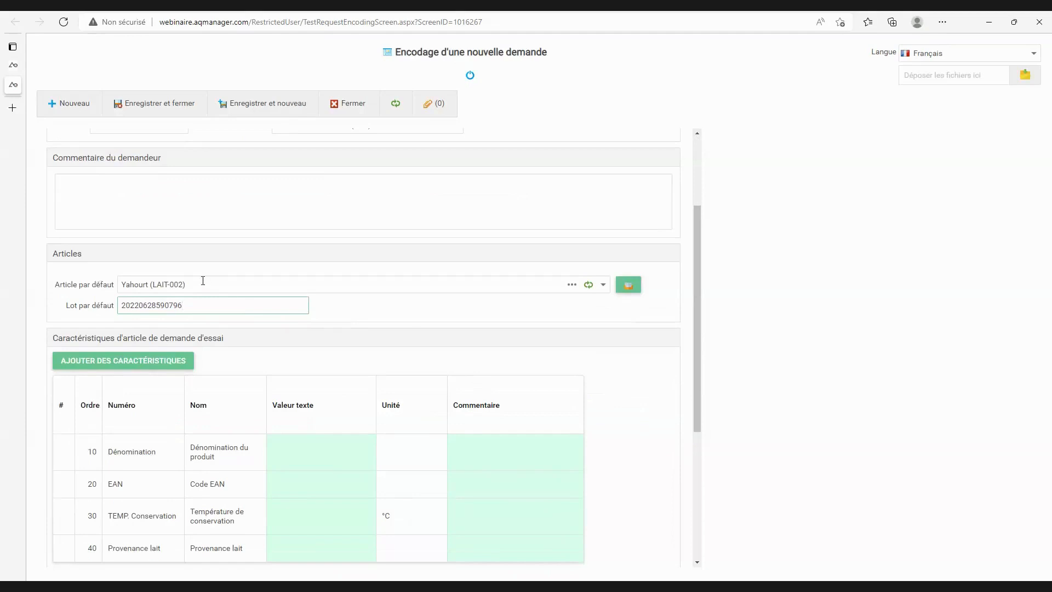
left_click_drag(203, 281, 108, 278)
left_click(112, 277)
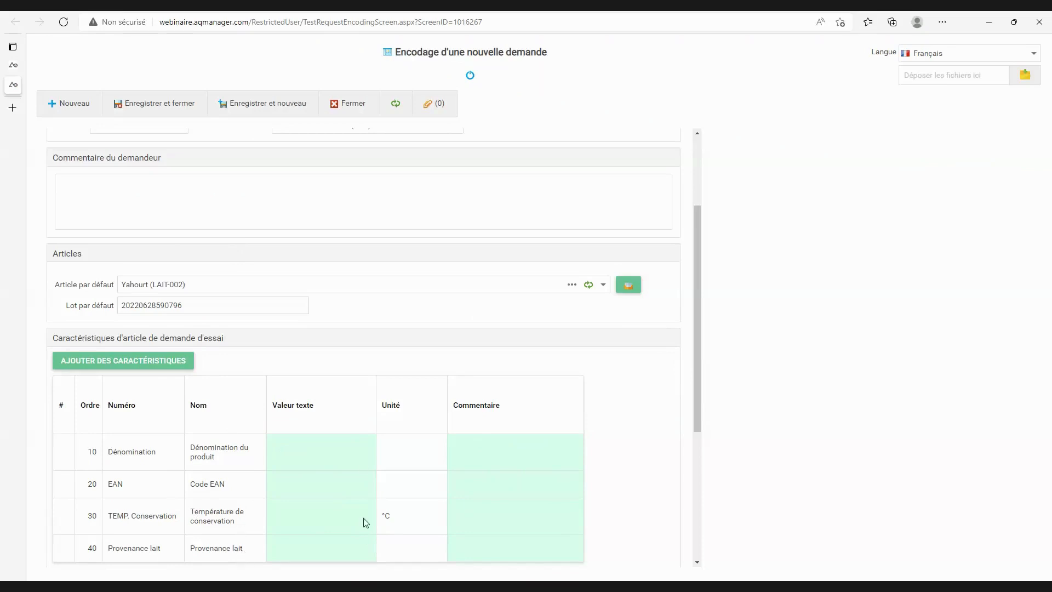
left_click(336, 460)
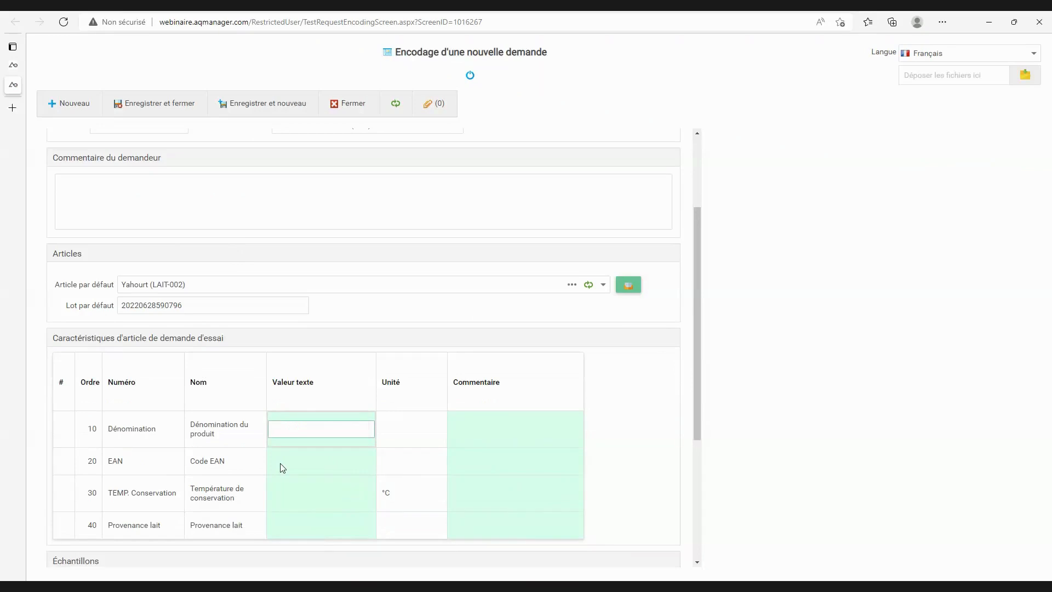
type("Yahourt brassé saveur vanille")
left_click(323, 463)
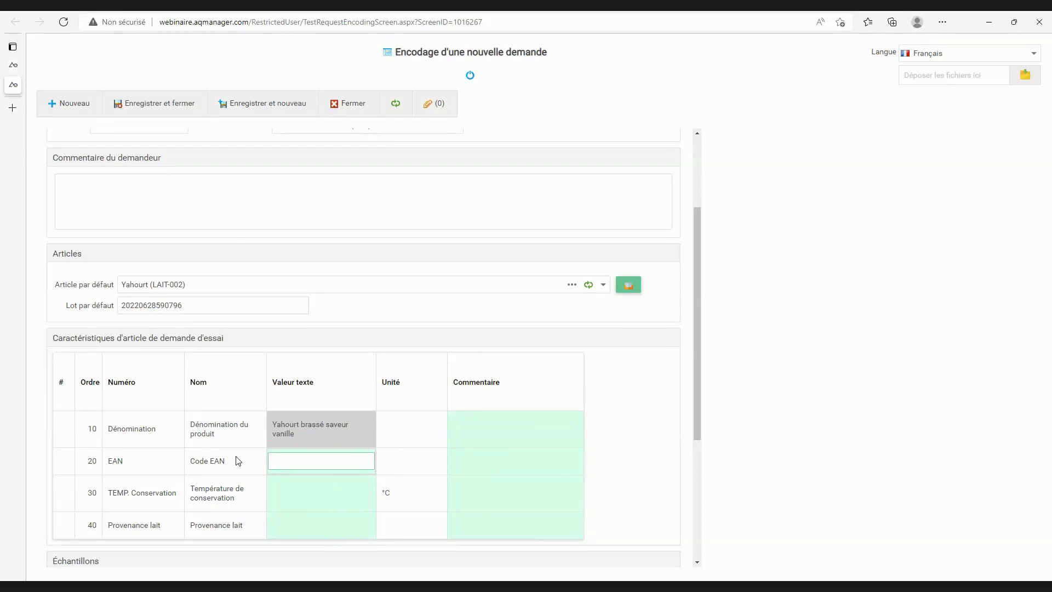
type("79847819255799")
left_click(300, 490)
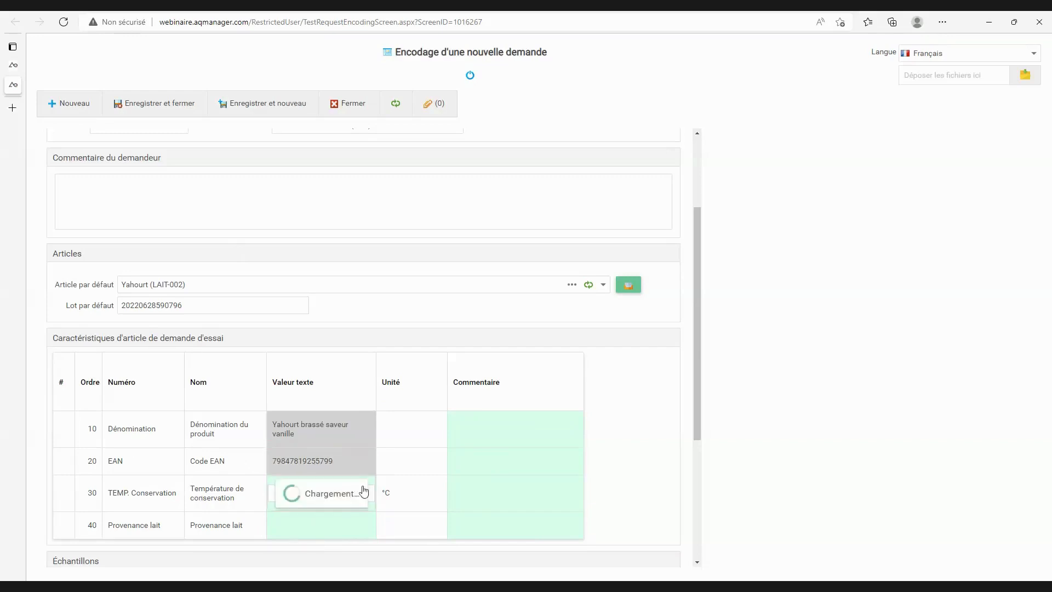
type("4")
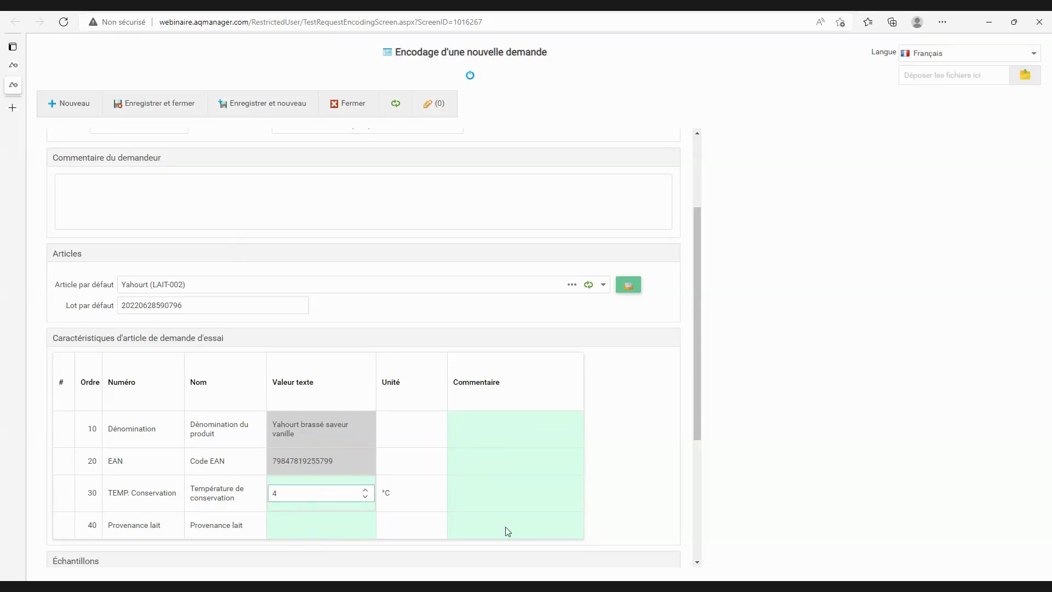
left_click(652, 485)
Set the Provenance lait characteristic to Vache
scroll(281, 419, "down", 2)
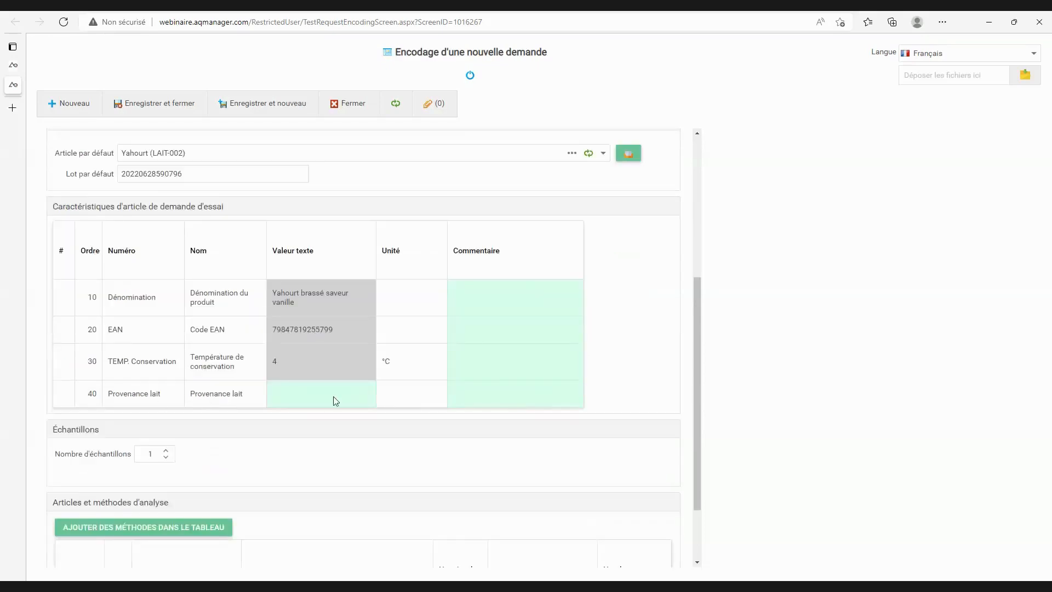
left_click(370, 397)
left_click(368, 393)
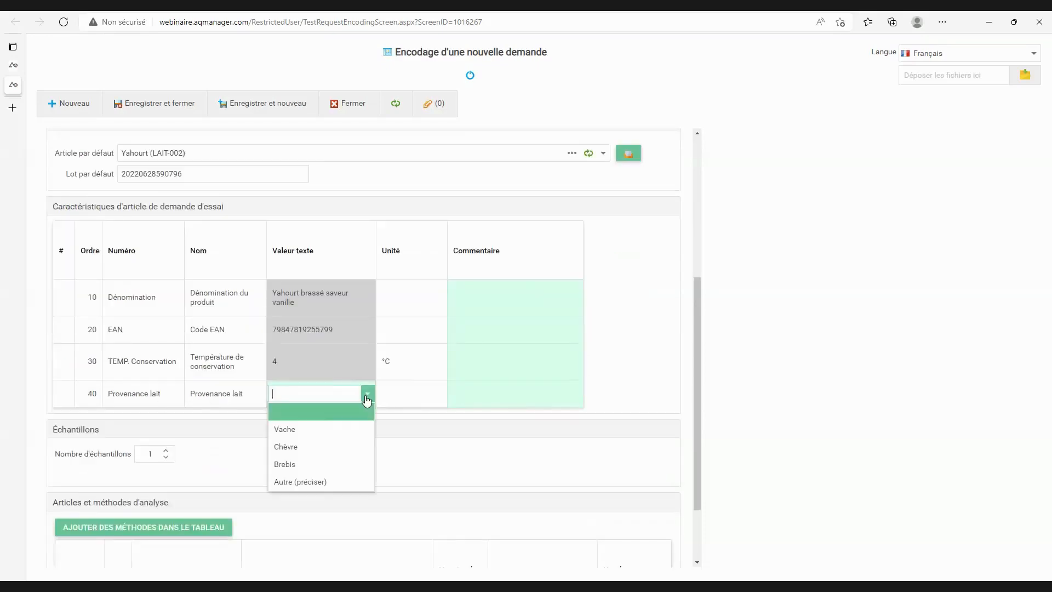
left_click(316, 432)
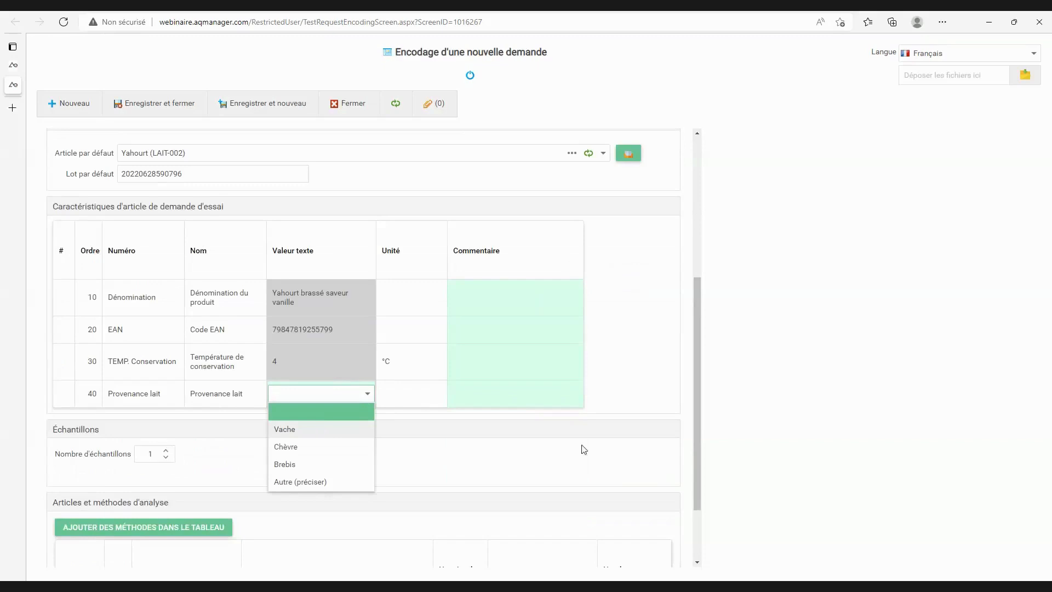
left_click(670, 396)
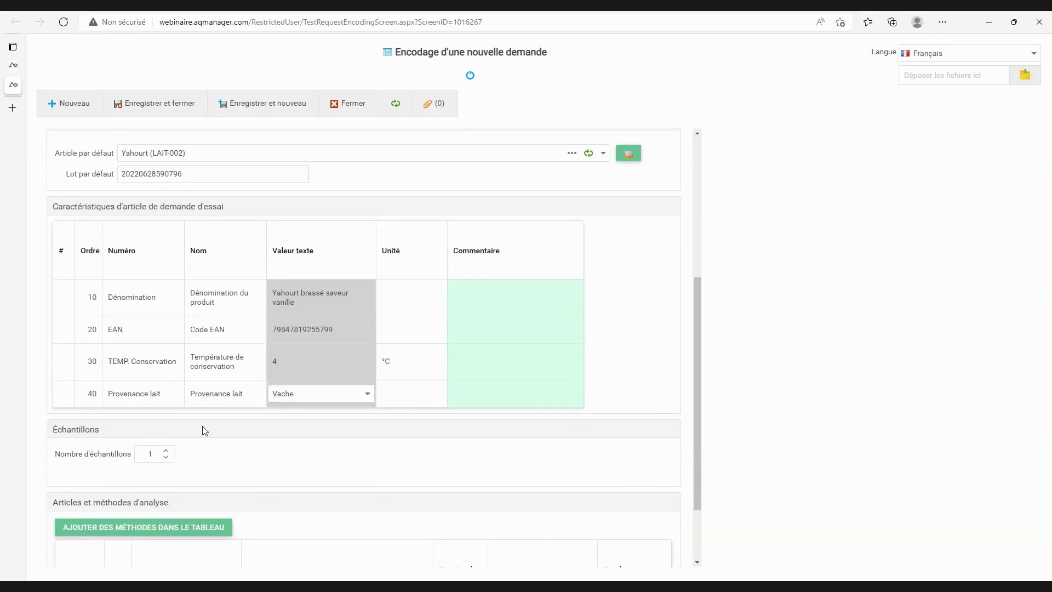
Add the analysis method 00.01 "Analyses par défaut du produit" to the request's articles and methods table
scroll(263, 417, "down", 1)
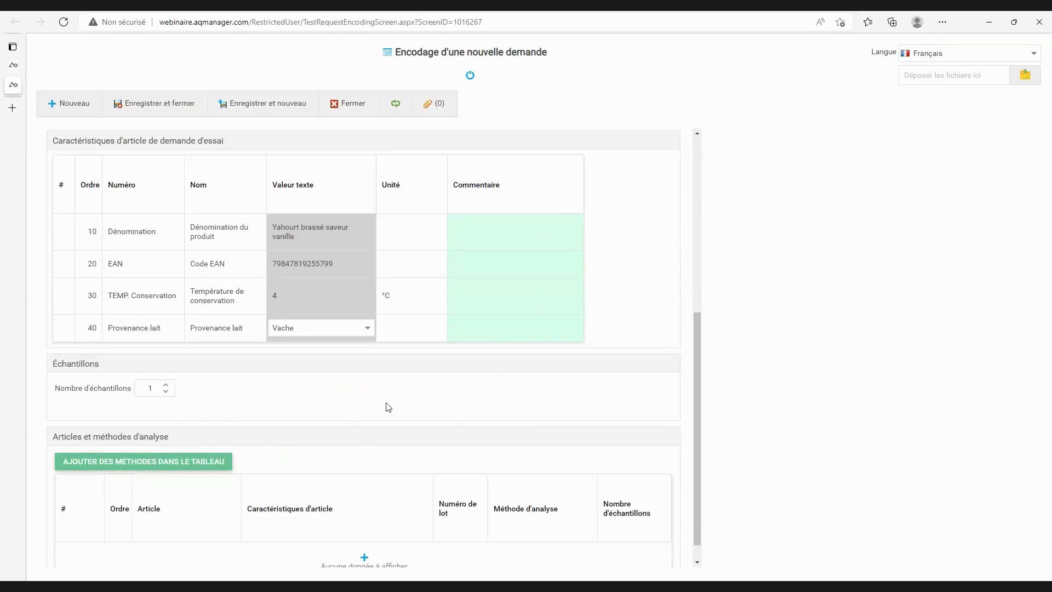
scroll(305, 367, "down", 1)
scroll(386, 397, "up", 1)
scroll(203, 506, "down", 1)
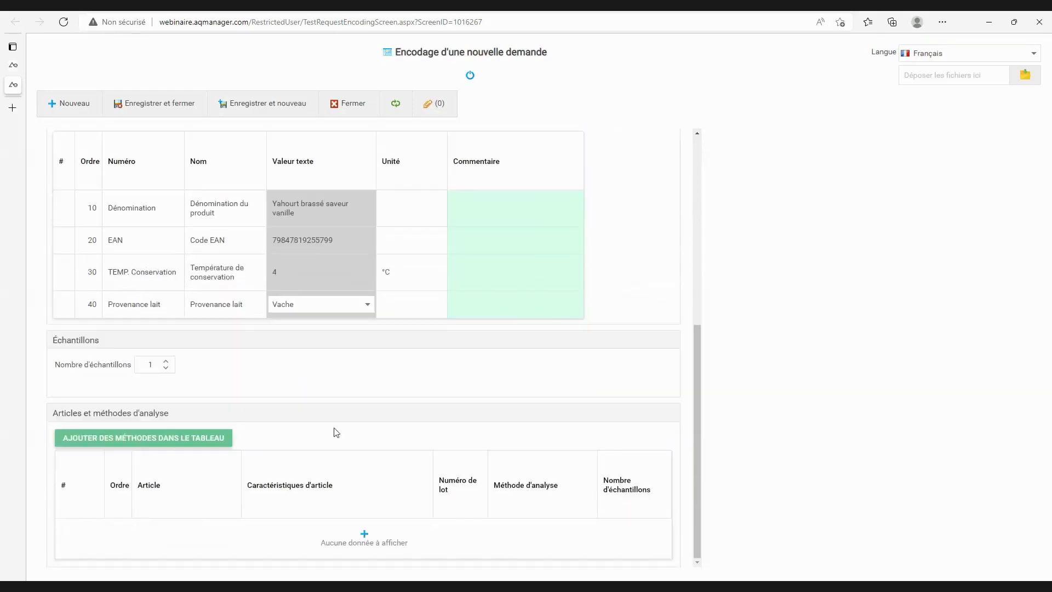
left_click(190, 434)
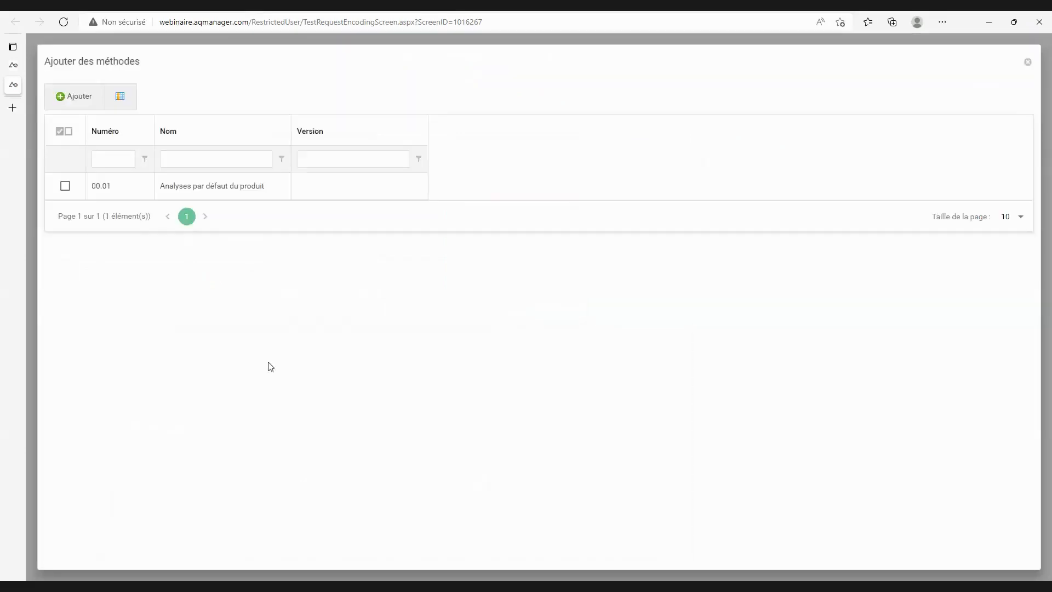
left_click(66, 187)
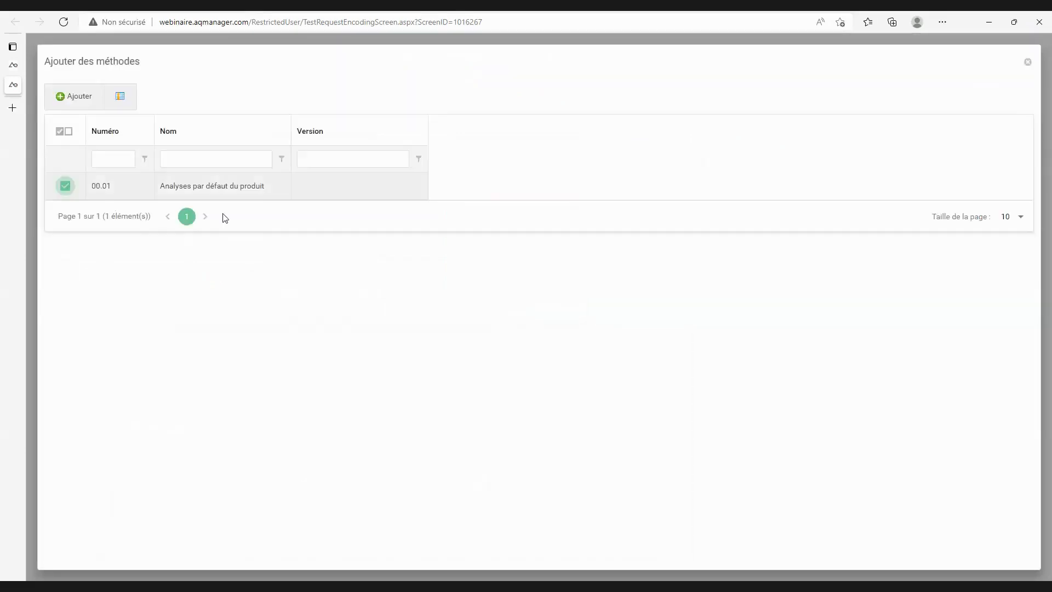
left_click(80, 97)
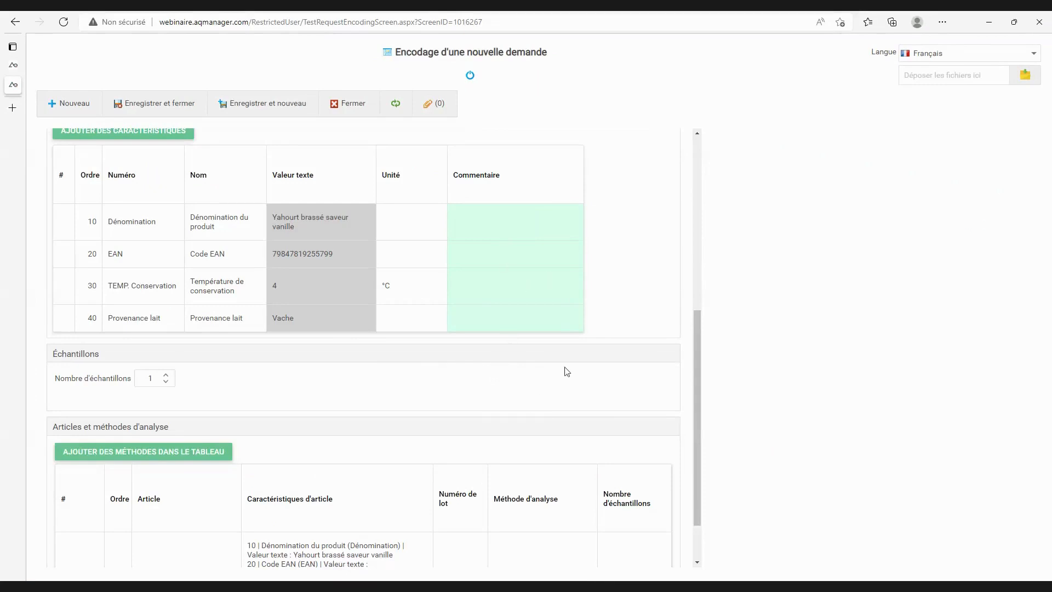
Set the desired date to 7 July 2022, and save and close the request
scroll(567, 372, "up", 6)
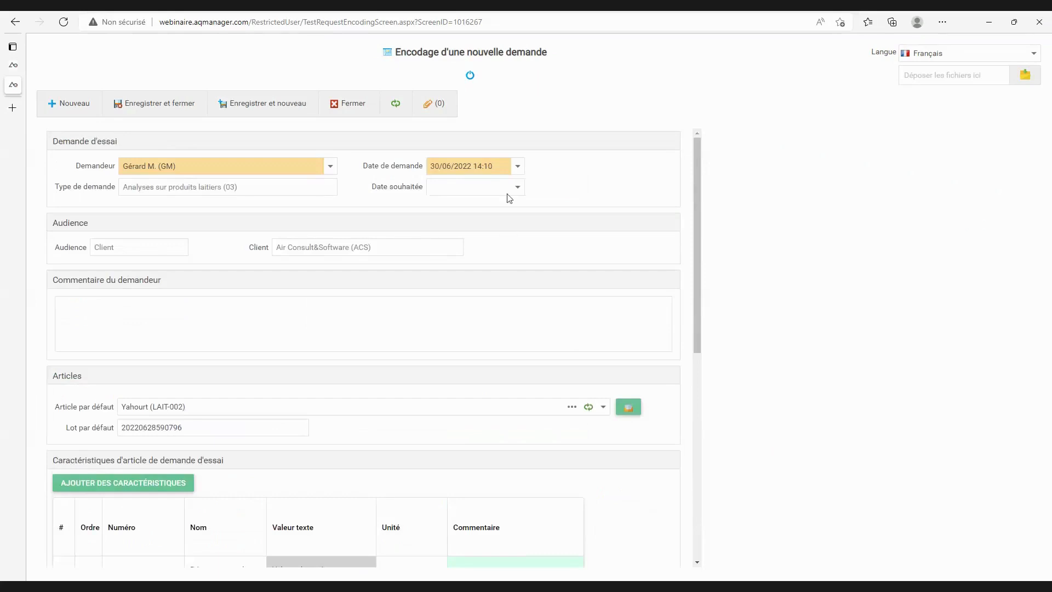
left_click(517, 187)
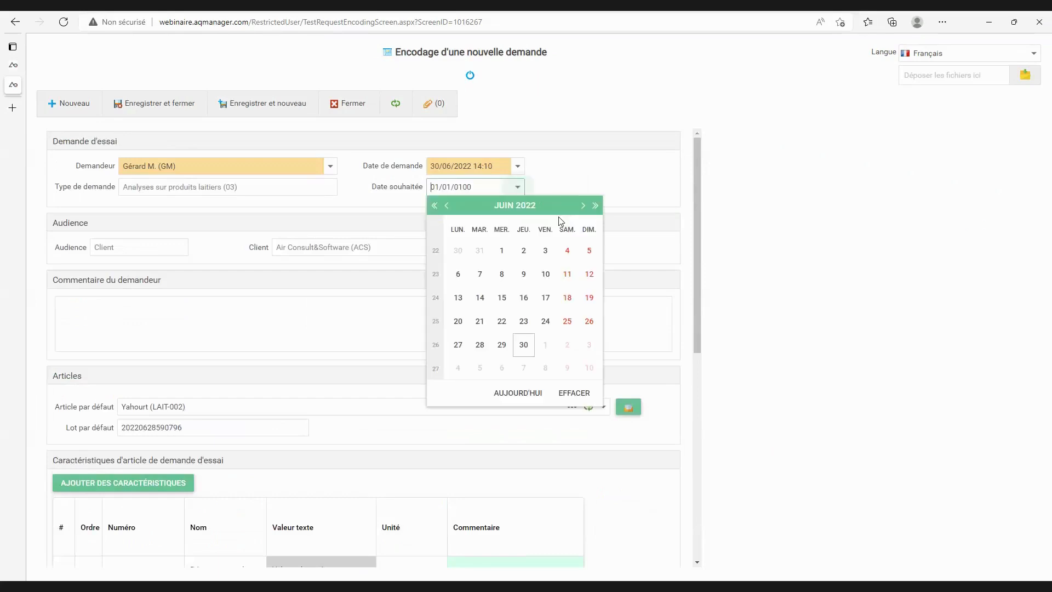
left_click(524, 369)
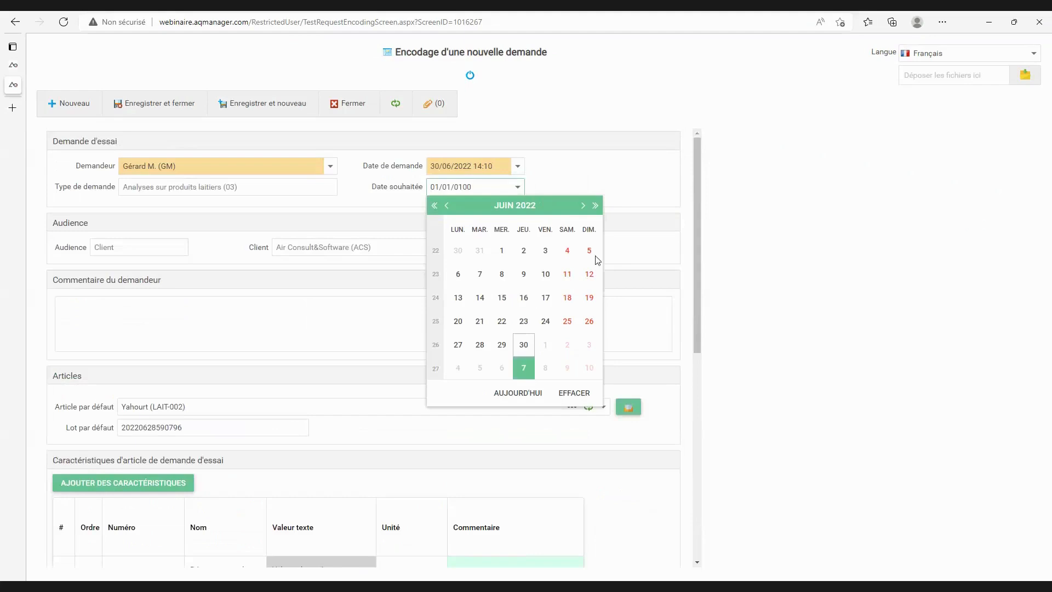
left_click(151, 114)
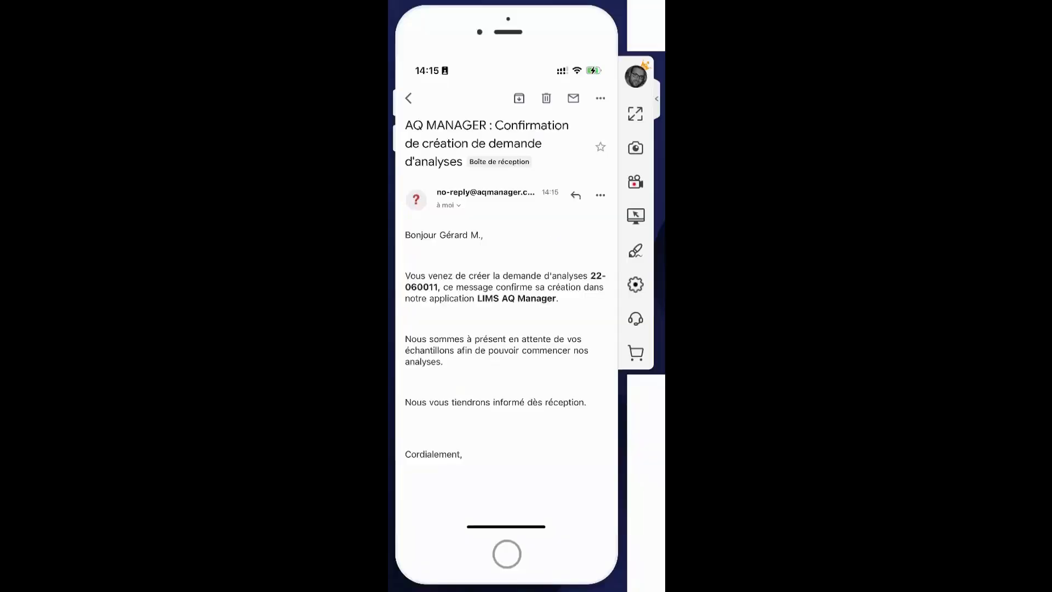
View the request confirmation e-mail in full screen on the mirrored phone and leave the full-screen view
left_click(634, 117)
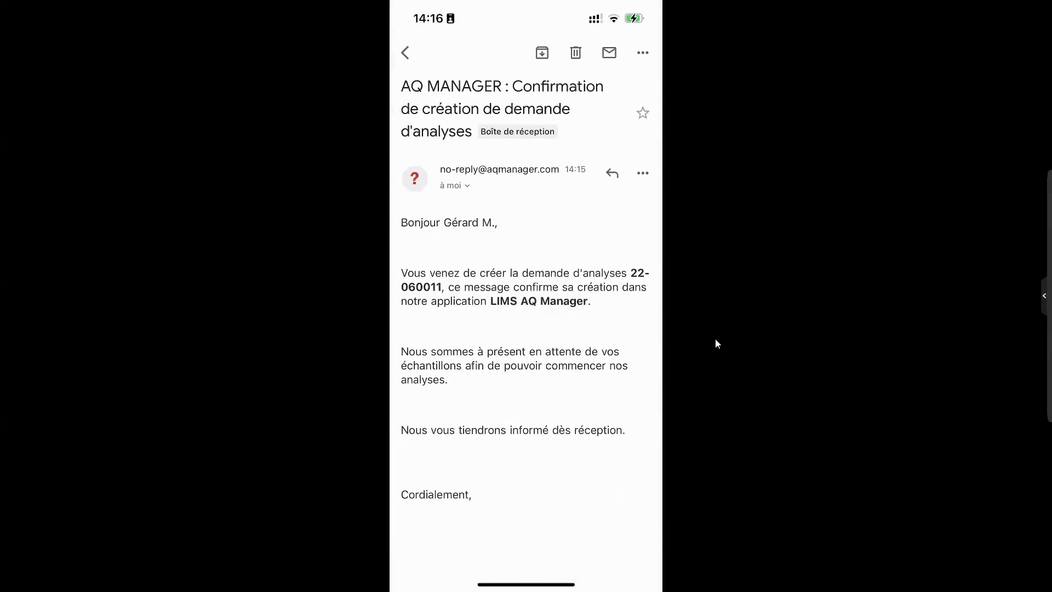
key("Escape")
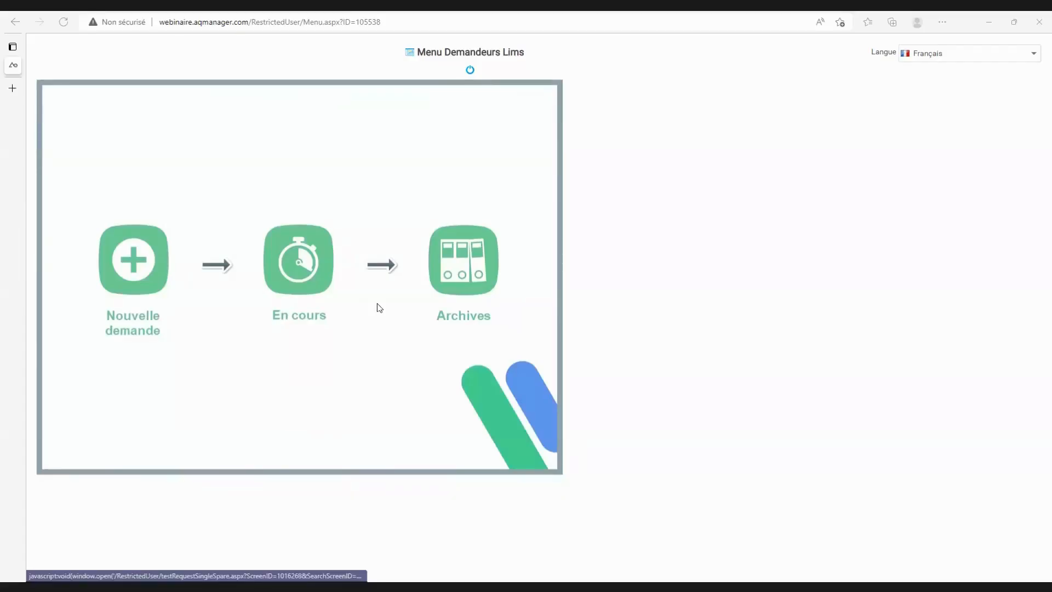
Open the list of requests in progress, examine each request's workflow stage, and close the list
left_click(329, 292)
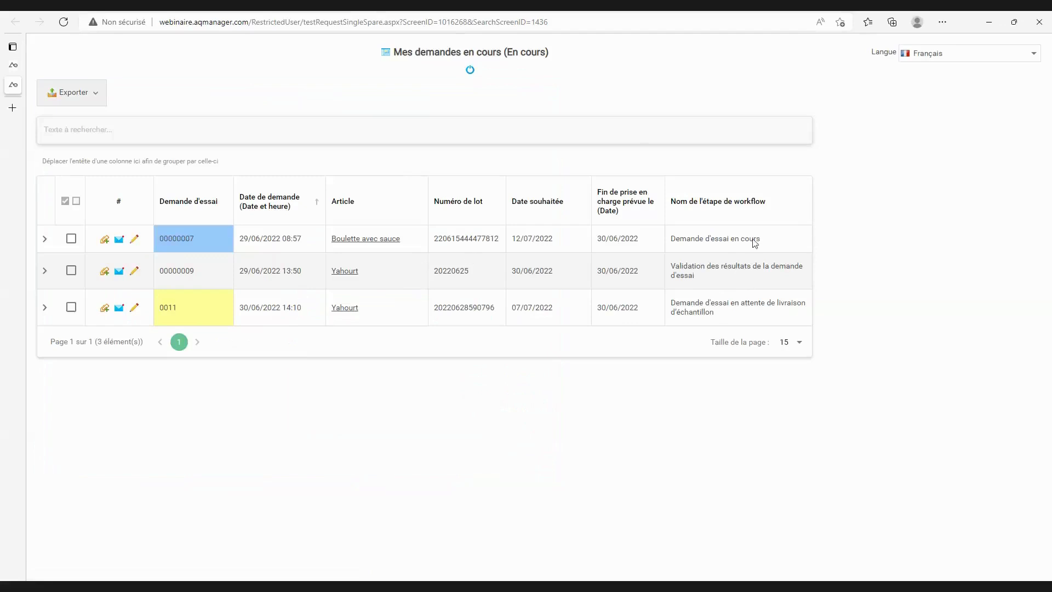
left_click(768, 243)
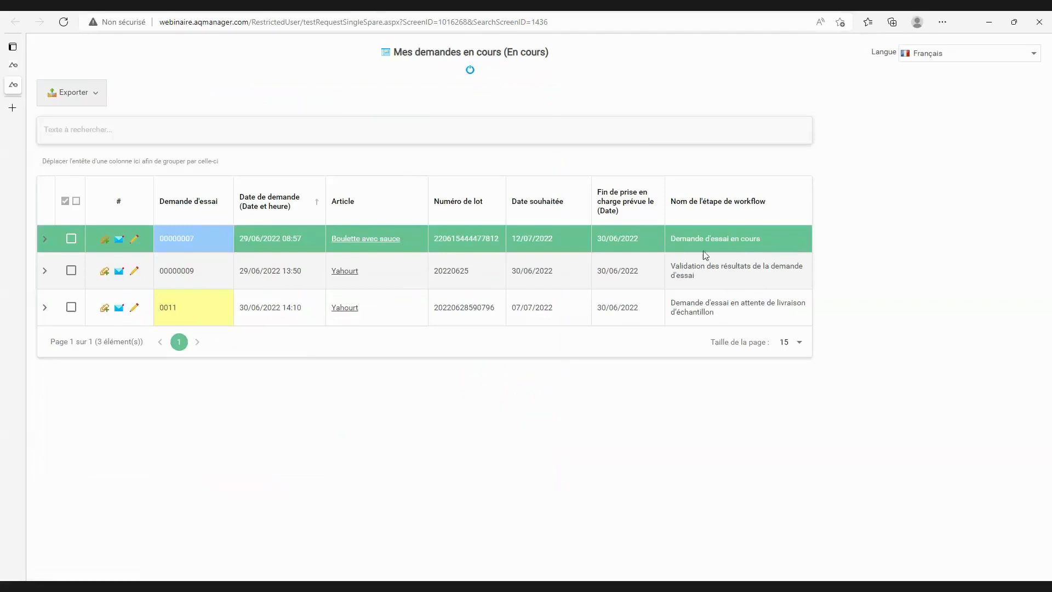
left_click(722, 281)
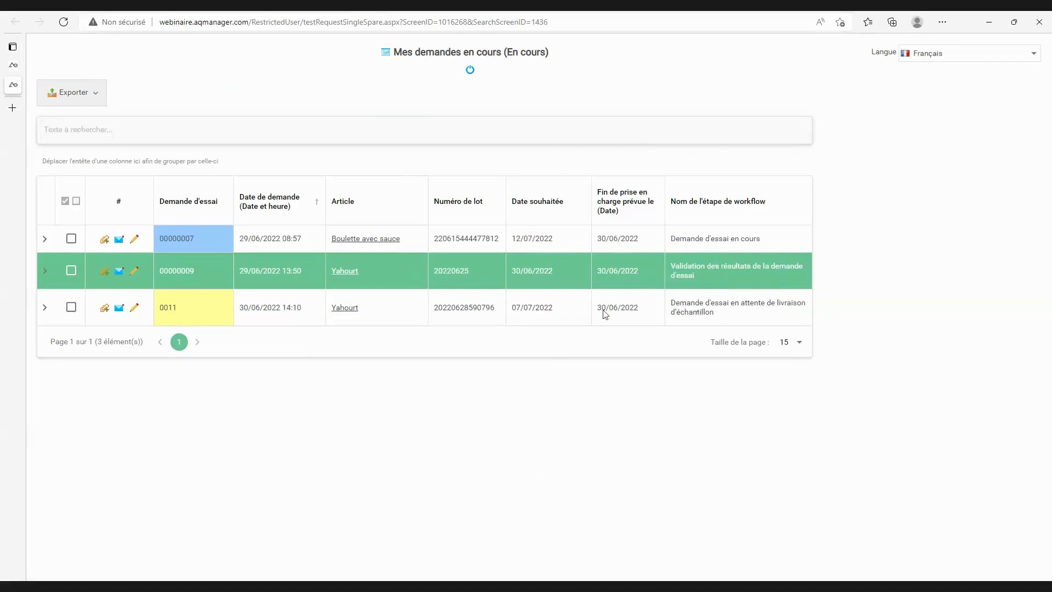
left_click(767, 311)
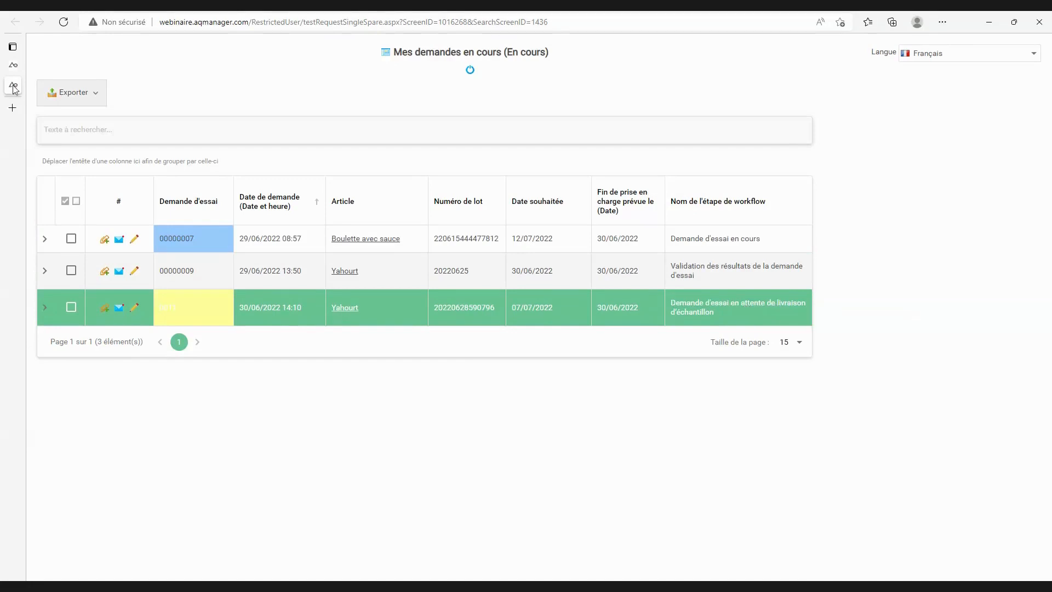
key("ctrl+w")
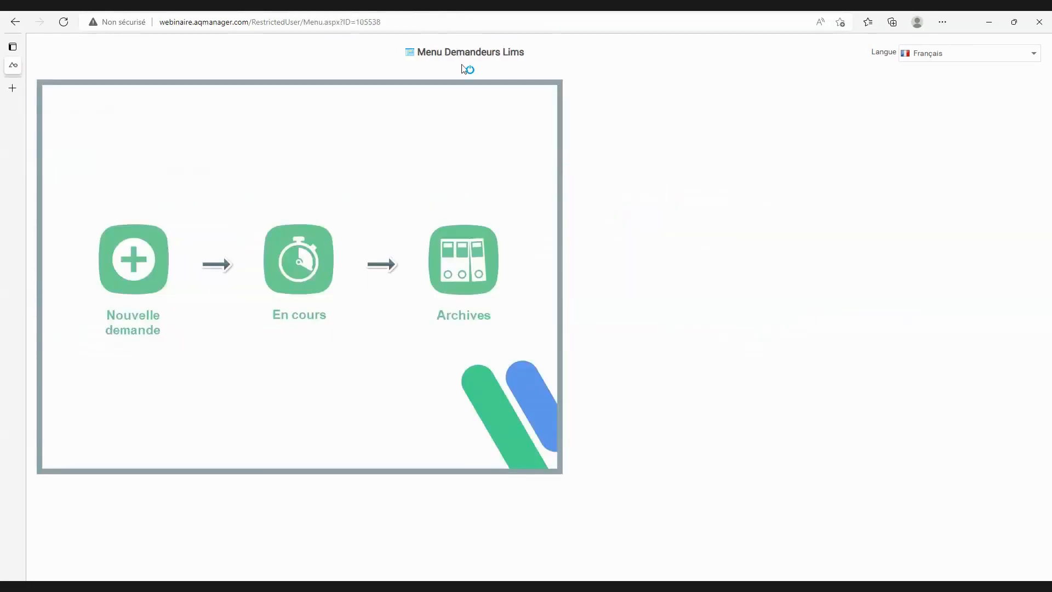
Log out of the requester account and sign in with the laboratory manager's login and account password
left_click(469, 70)
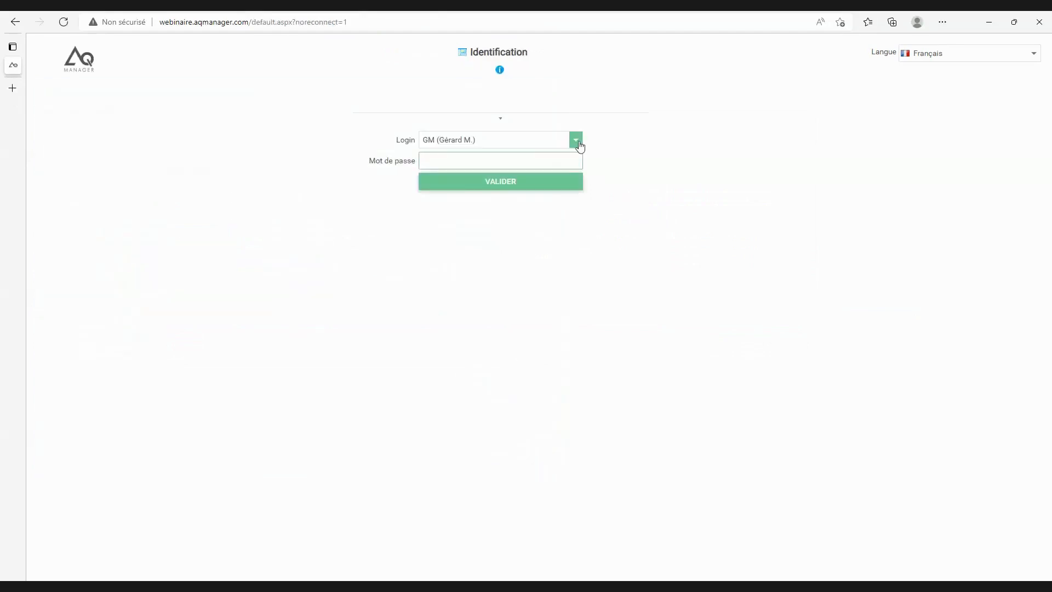
left_click(576, 141)
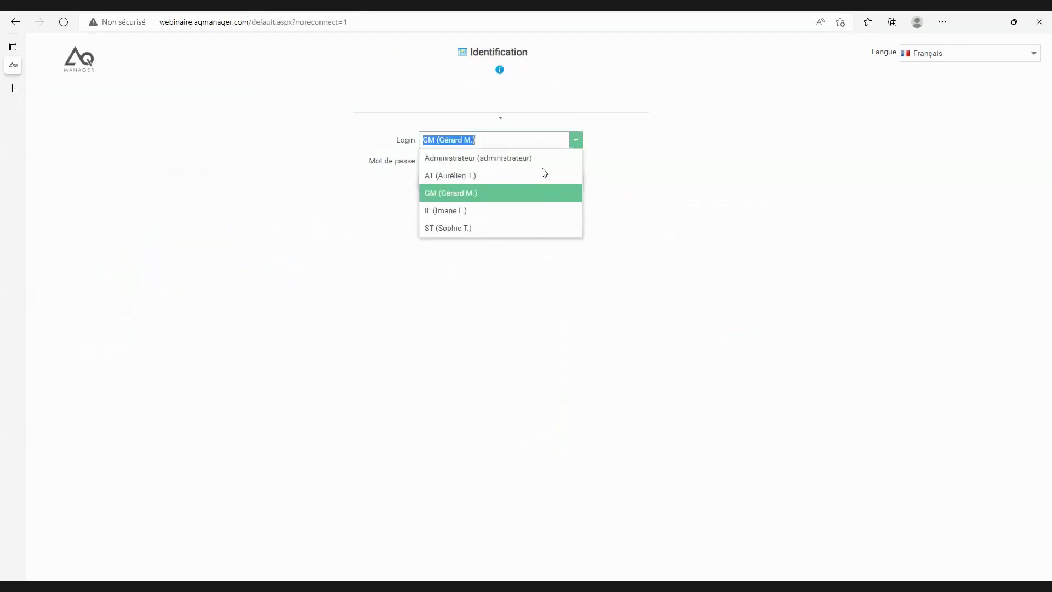
left_click(494, 214)
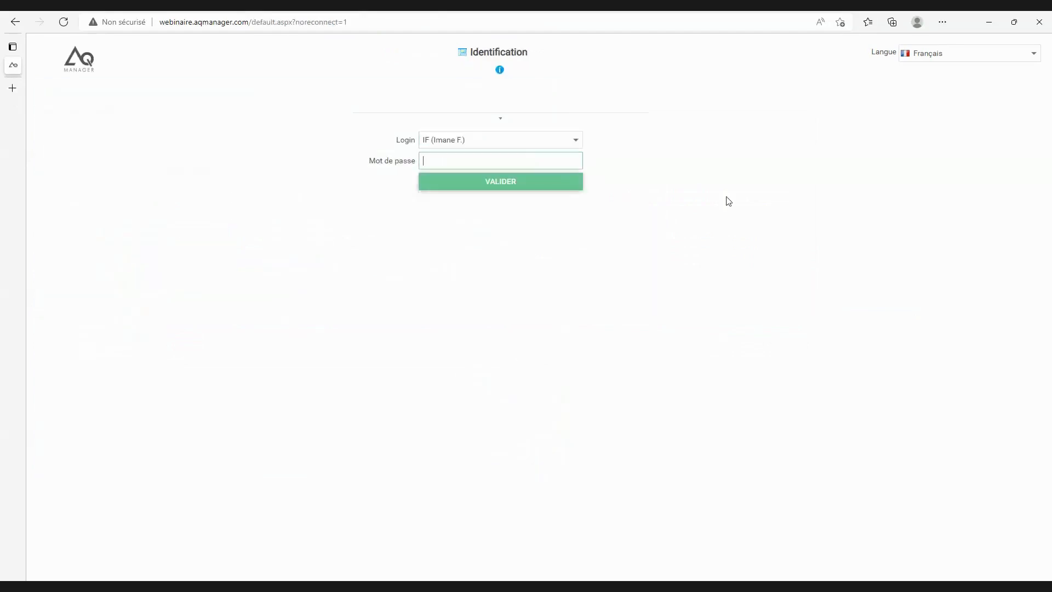
type("****")
key("Return")
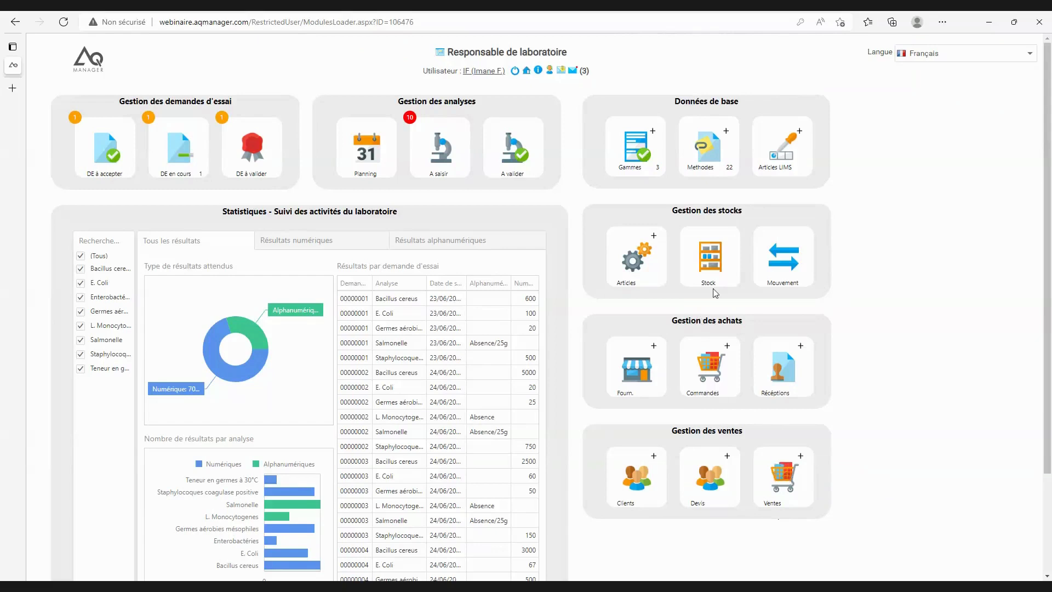
Open the analysis method 02-02 E. Coli from the list of analysis methods
left_click(692, 158)
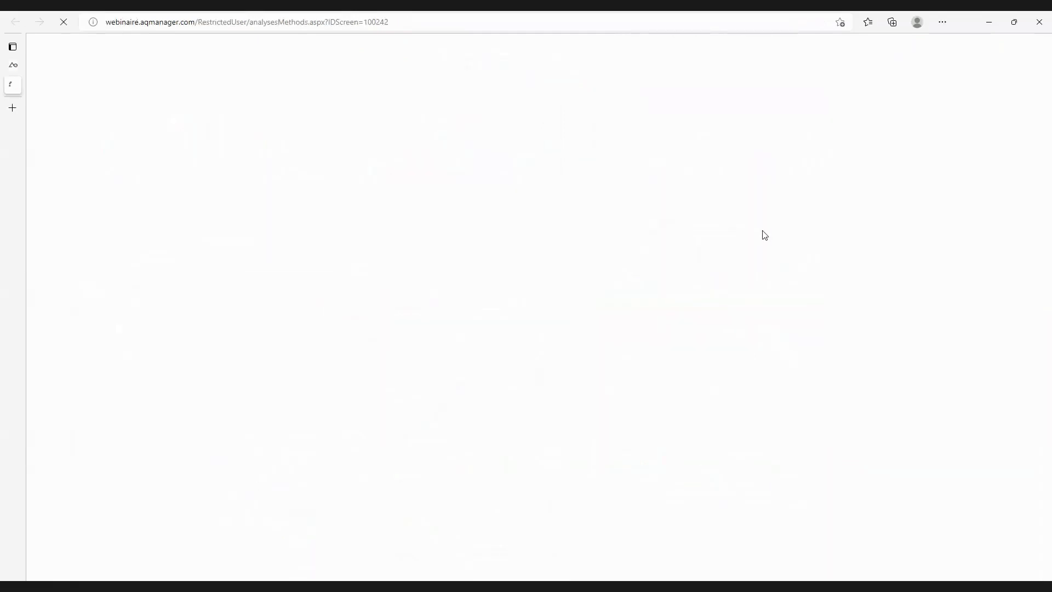
scroll(645, 207, "down", 4)
scroll(645, 207, "down", 1)
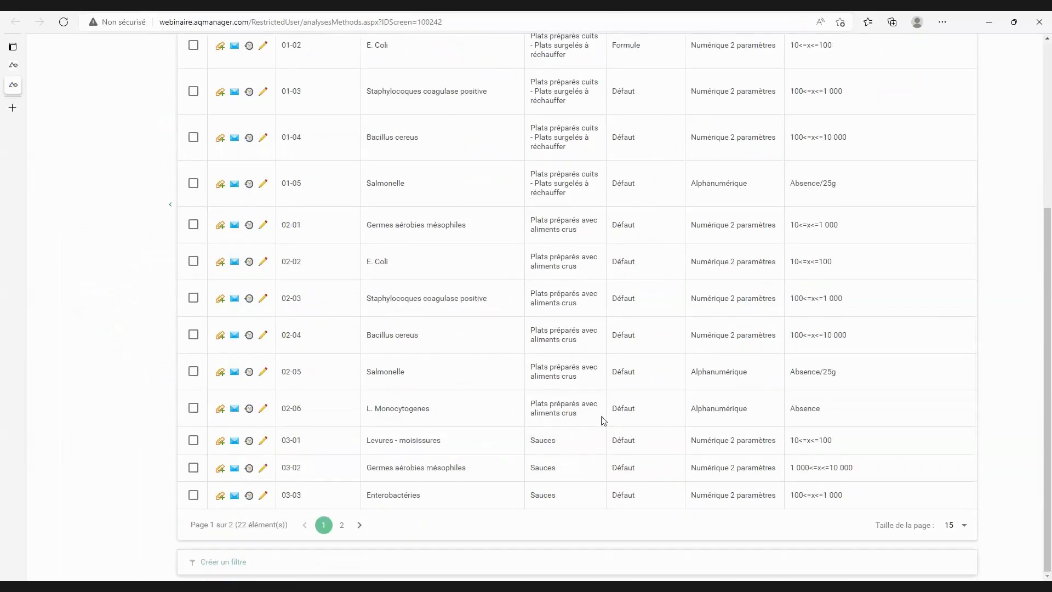
double_click(495, 271)
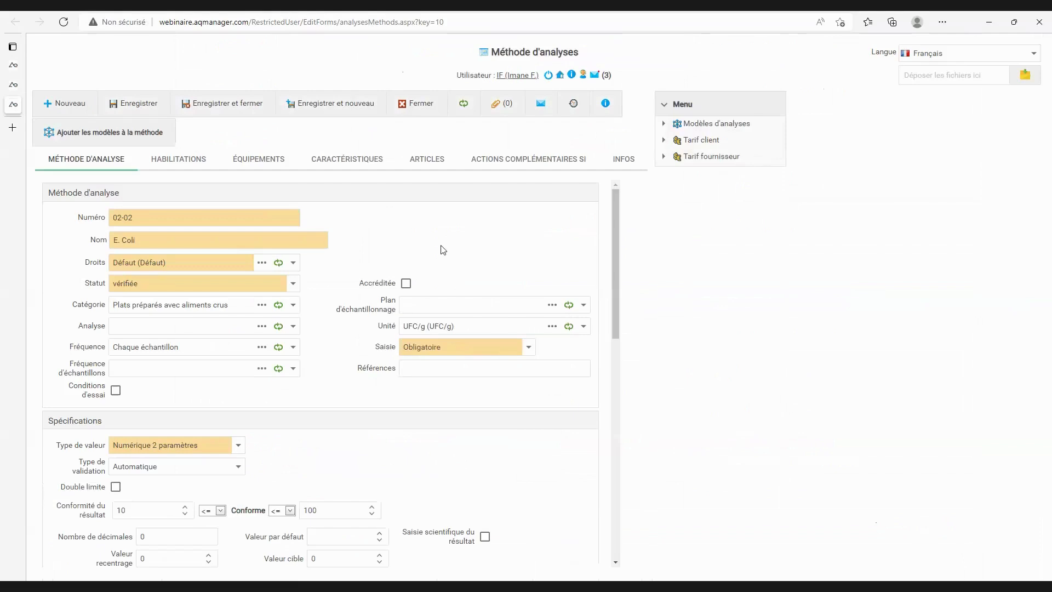
Set the upper limit of the method's result conformity to 200
scroll(356, 274, "down", 3)
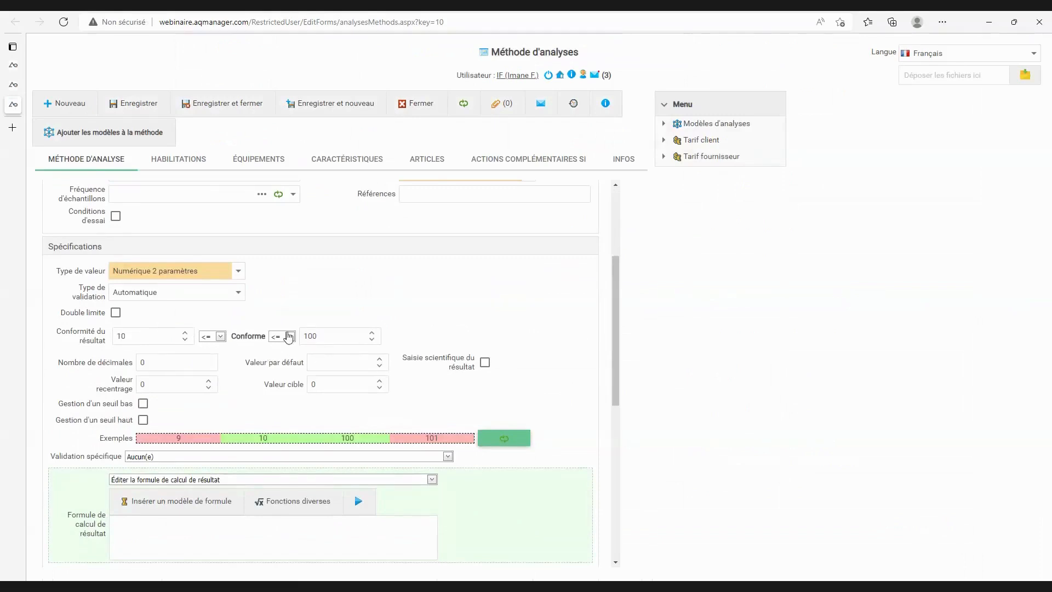
left_click(319, 343)
key("BackSpace")
type("2")
left_click(305, 369)
Set the method's Code norme to AFSSA Saisie 2007-SA-0175 and save the method
scroll(387, 323, "down", 4)
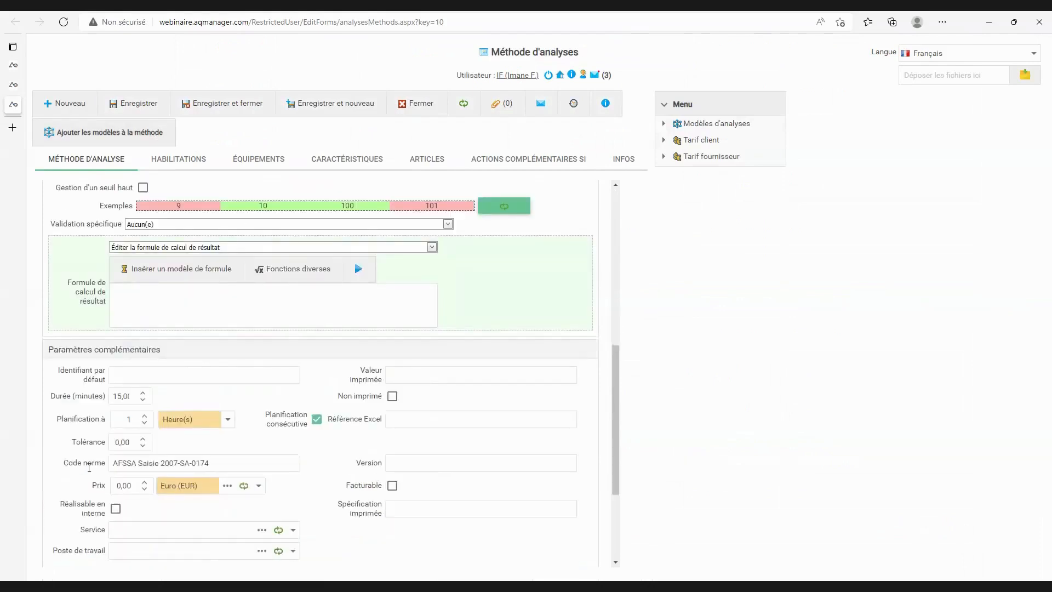
left_click_drag(63, 464, 107, 466)
left_click(232, 460)
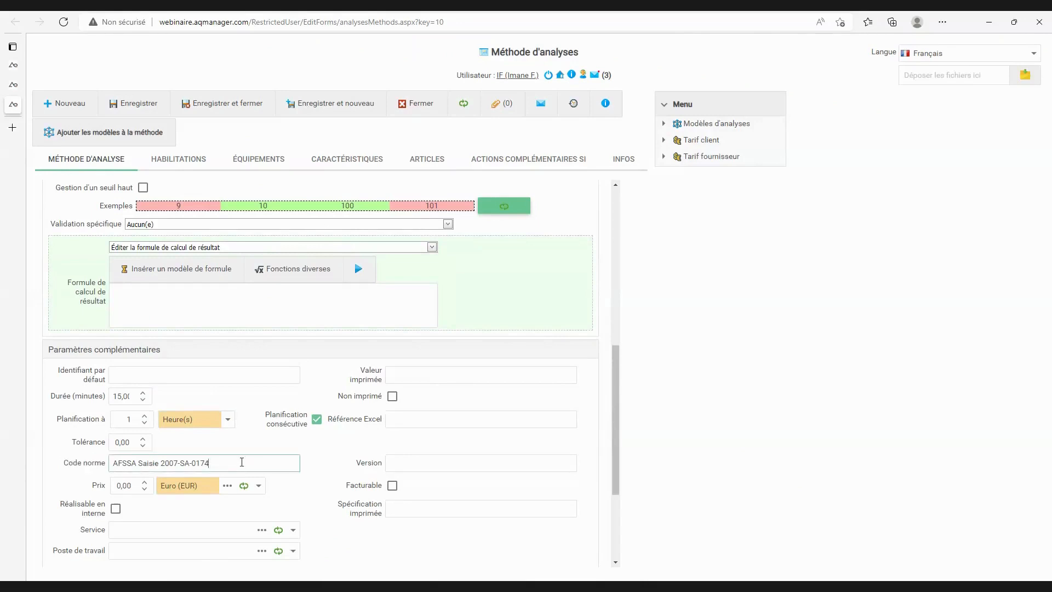
type("5")
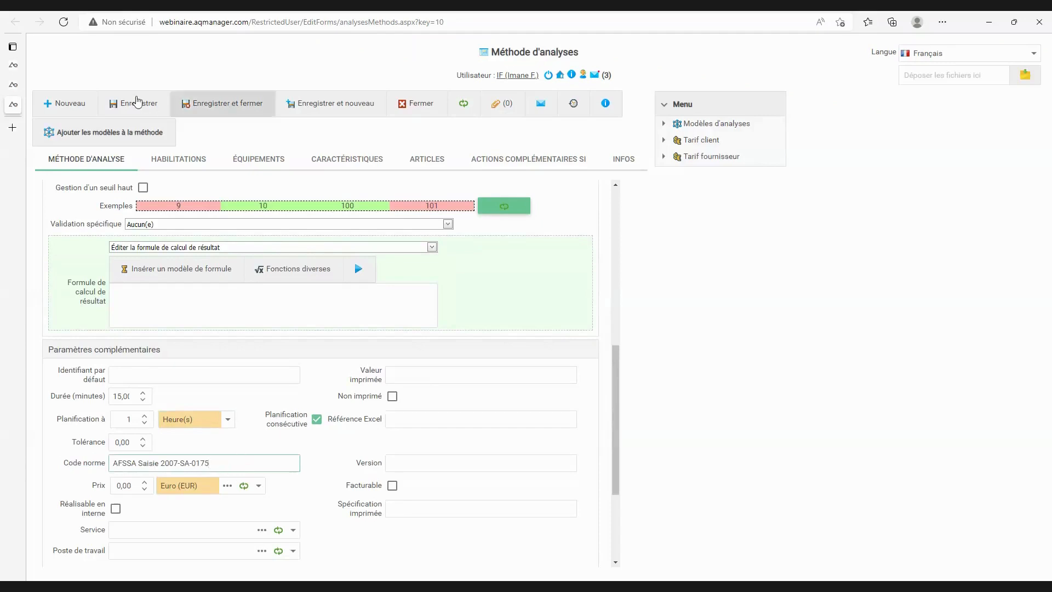
left_click(139, 104)
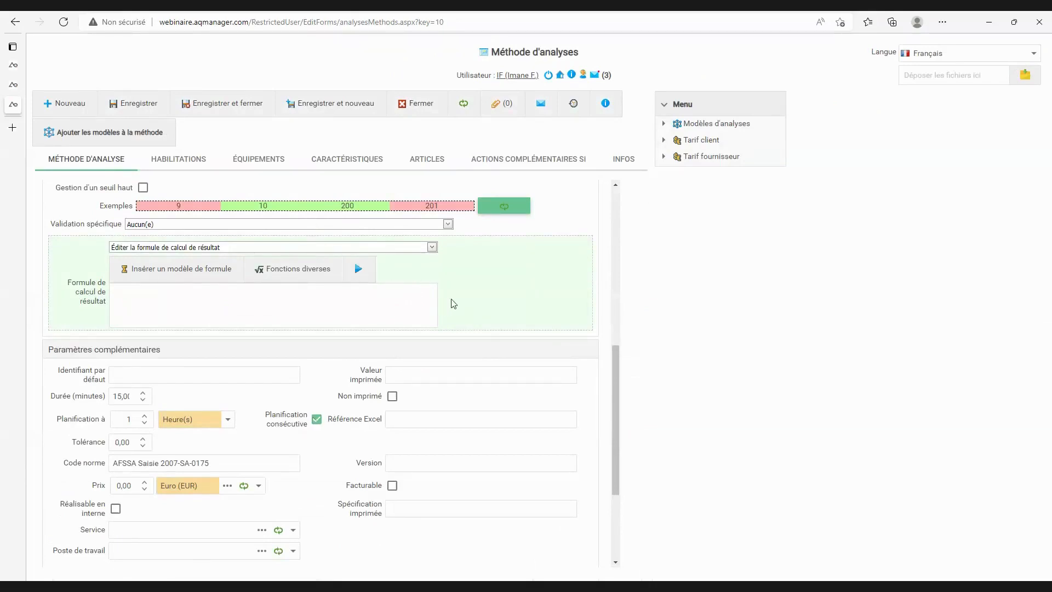
Open the E. Coli method's audit trail and examine its modification history across the first two pages
scroll(545, 279, "up", 4)
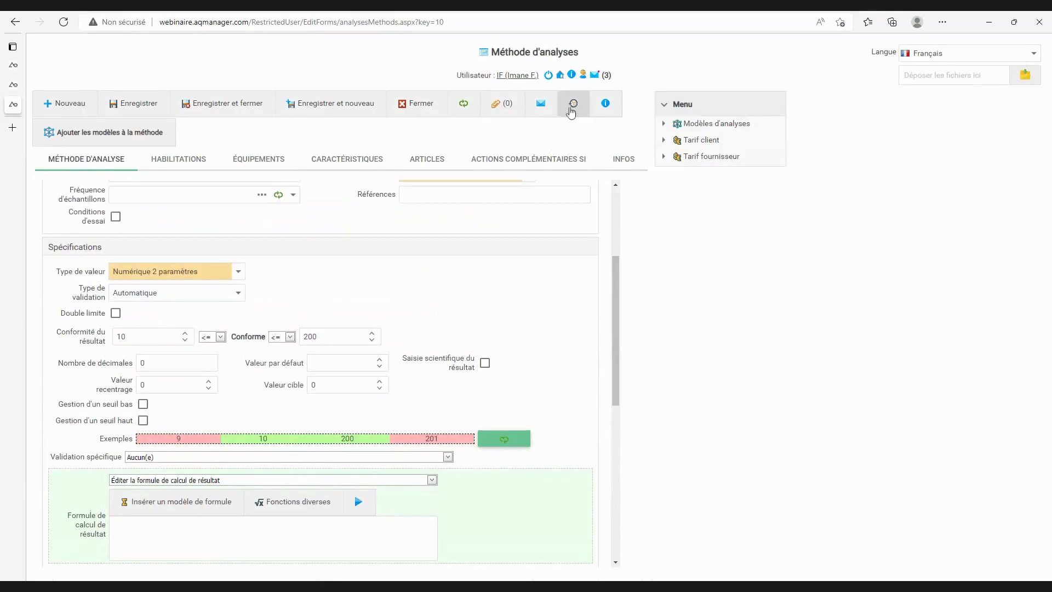
left_click(573, 104)
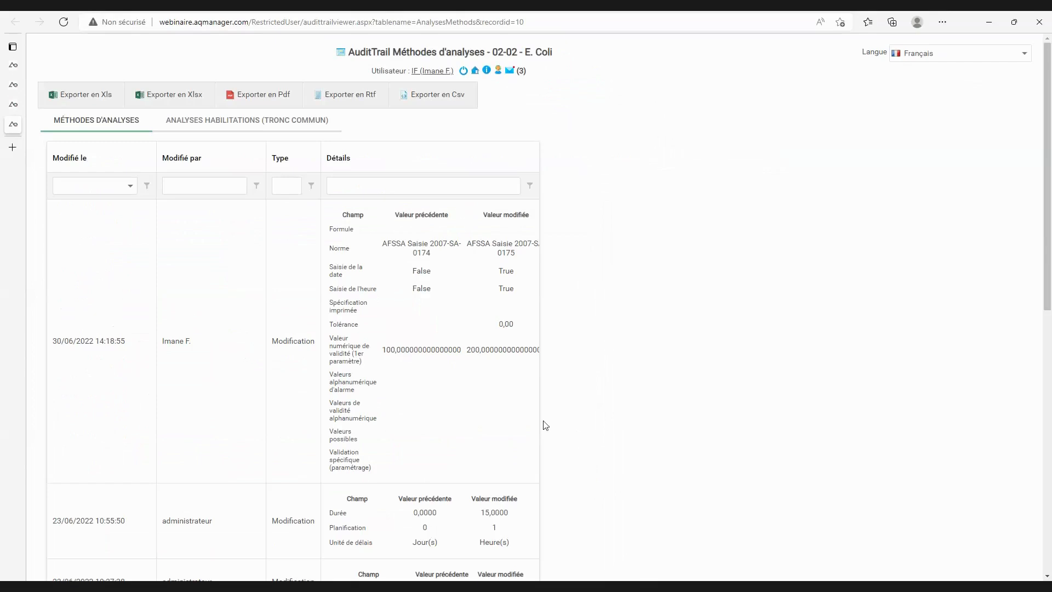
scroll(561, 385, "down", 10)
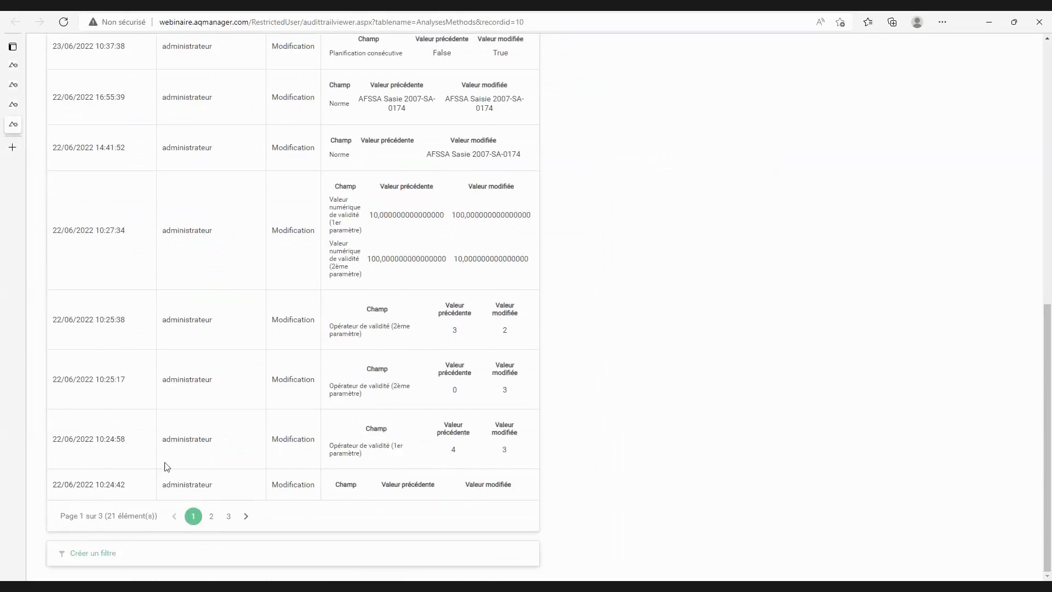
left_click(247, 517)
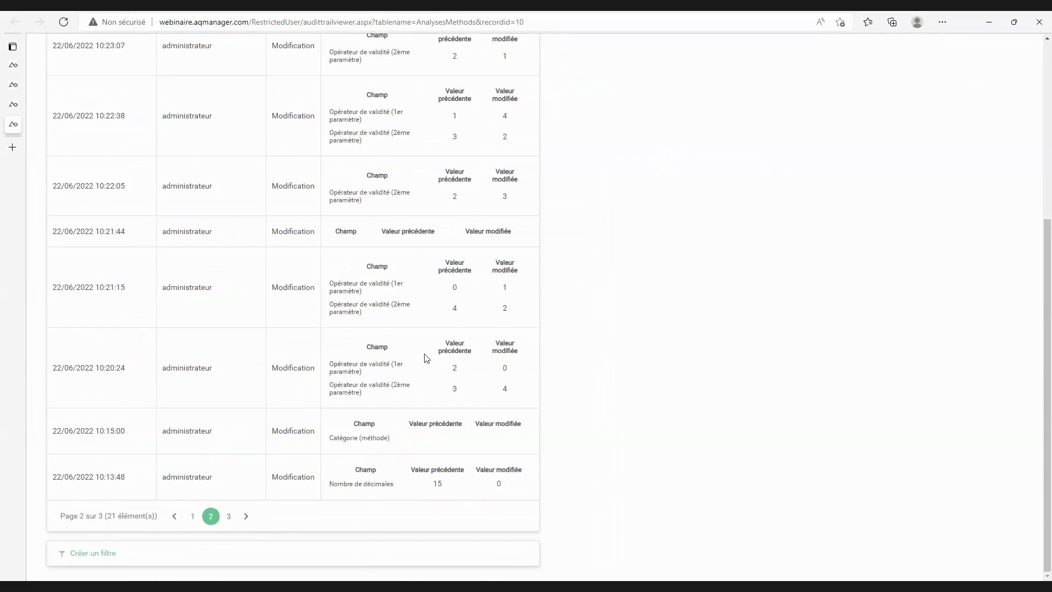
scroll(427, 359, "up", 3)
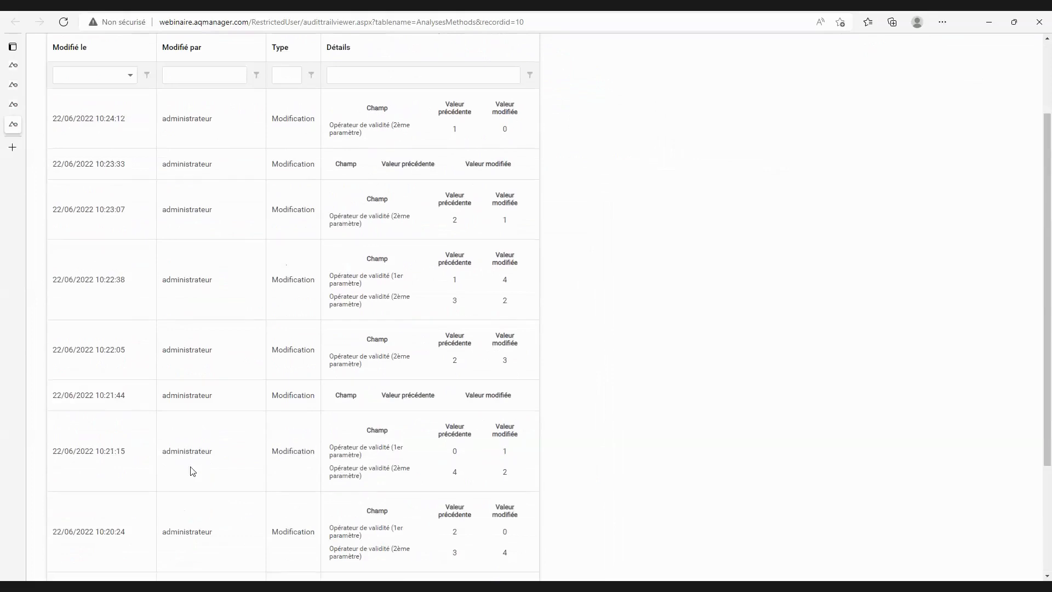
scroll(192, 471, "down", 3)
left_click(193, 516)
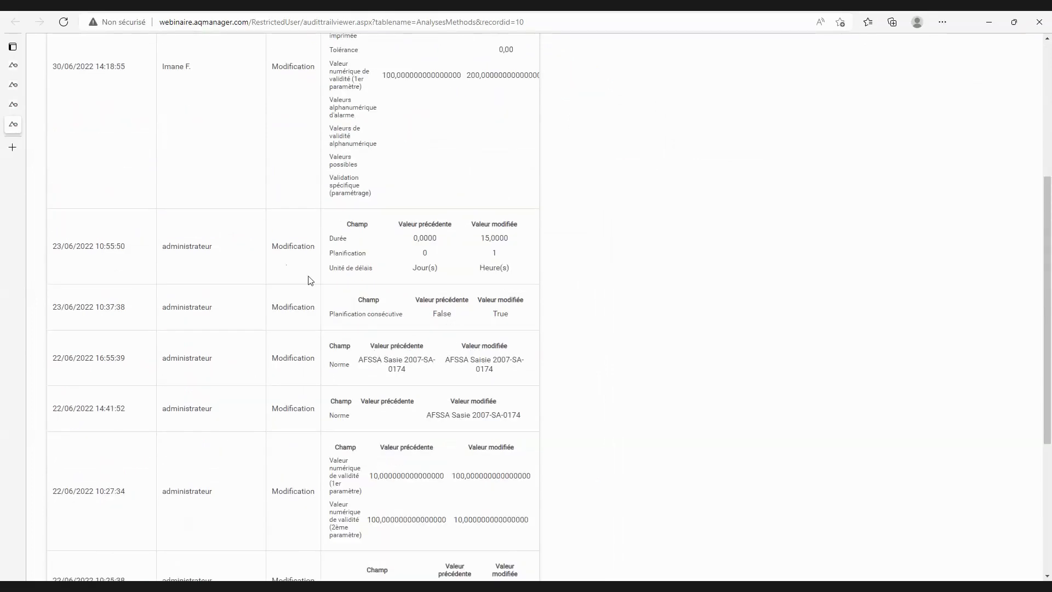
scroll(310, 281, "up", 5)
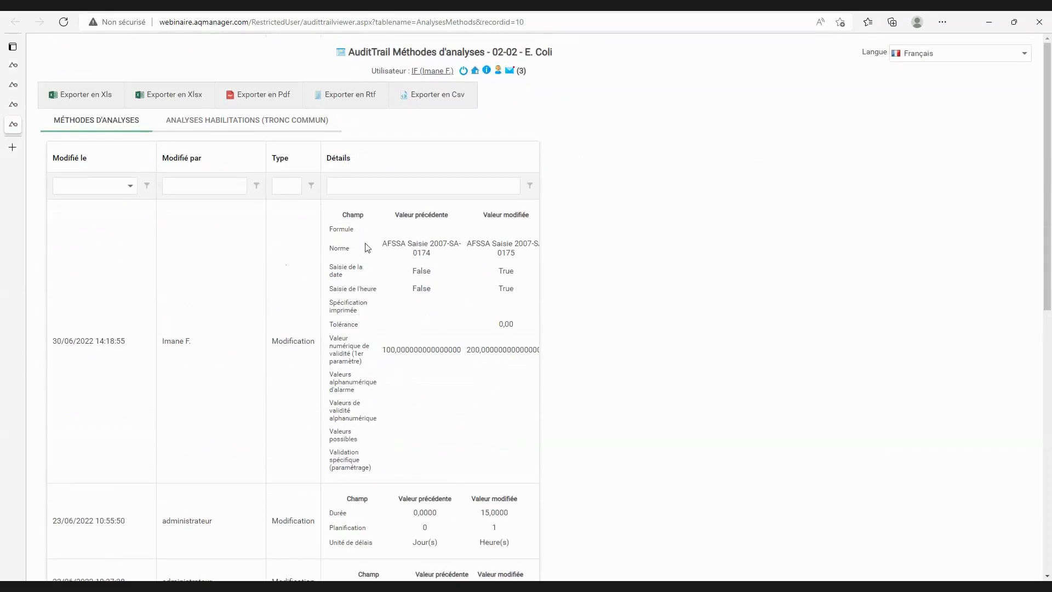
Examine the previous and modified Norme values in the latest audit trail entry, and close the method-related pages
double_click(343, 250)
left_click_drag(413, 253, 431, 259)
left_click_drag(501, 253, 511, 253)
left_click(520, 258)
mouse_move(21, 134)
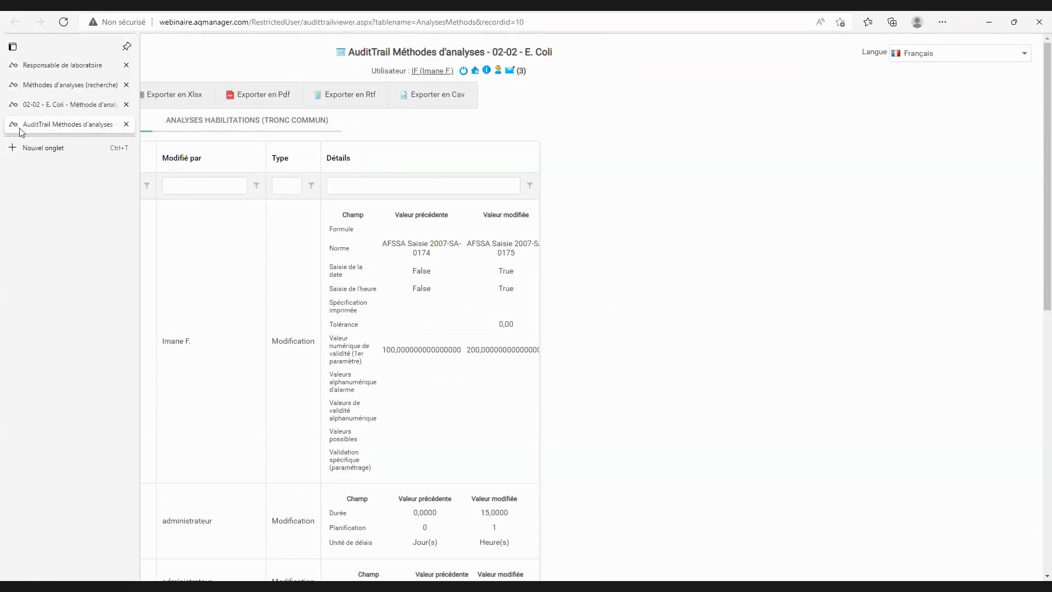
left_click(68, 85)
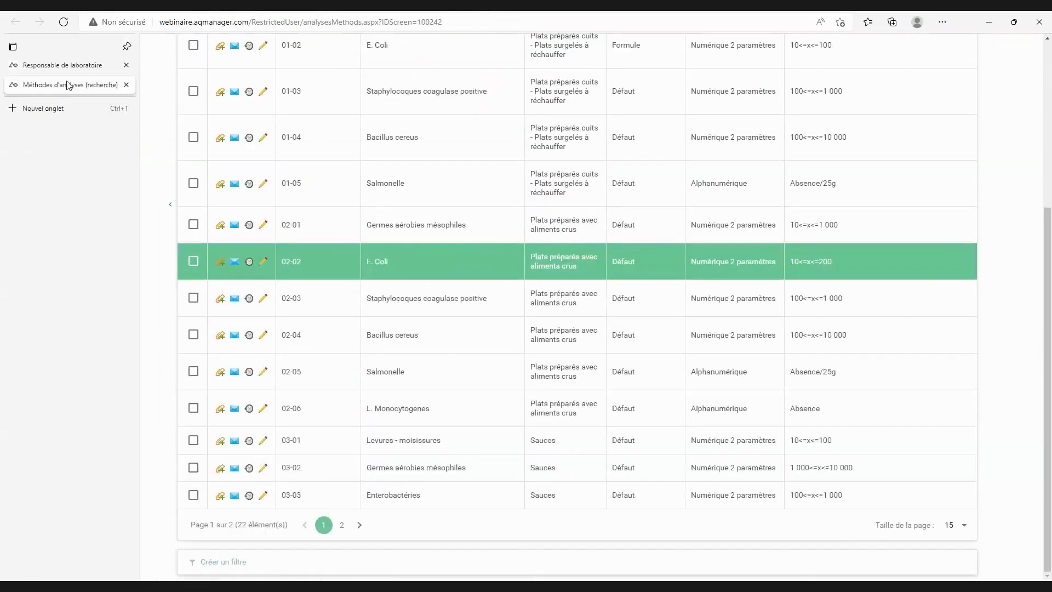
left_click(126, 84)
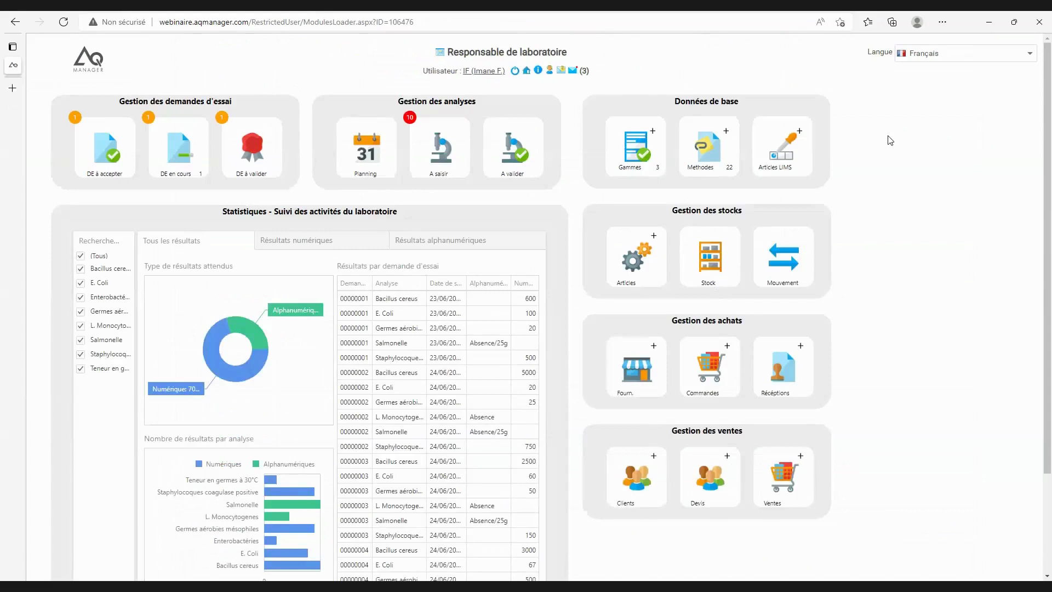
Open the Yahourt test request awaiting acceptance, examine its details and characteristics, and return to the request list
left_click(108, 134)
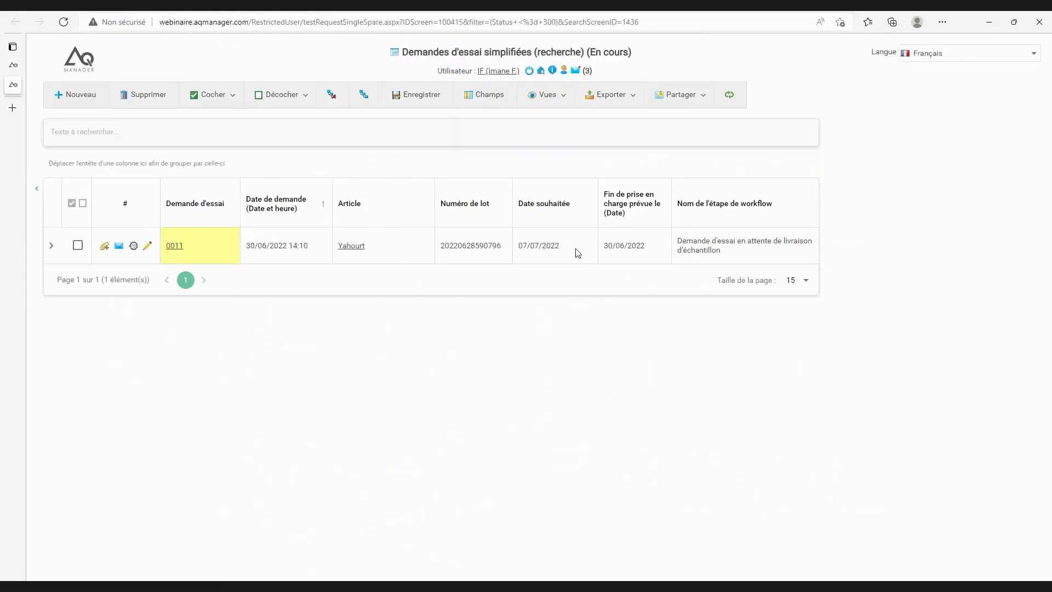
double_click(505, 260)
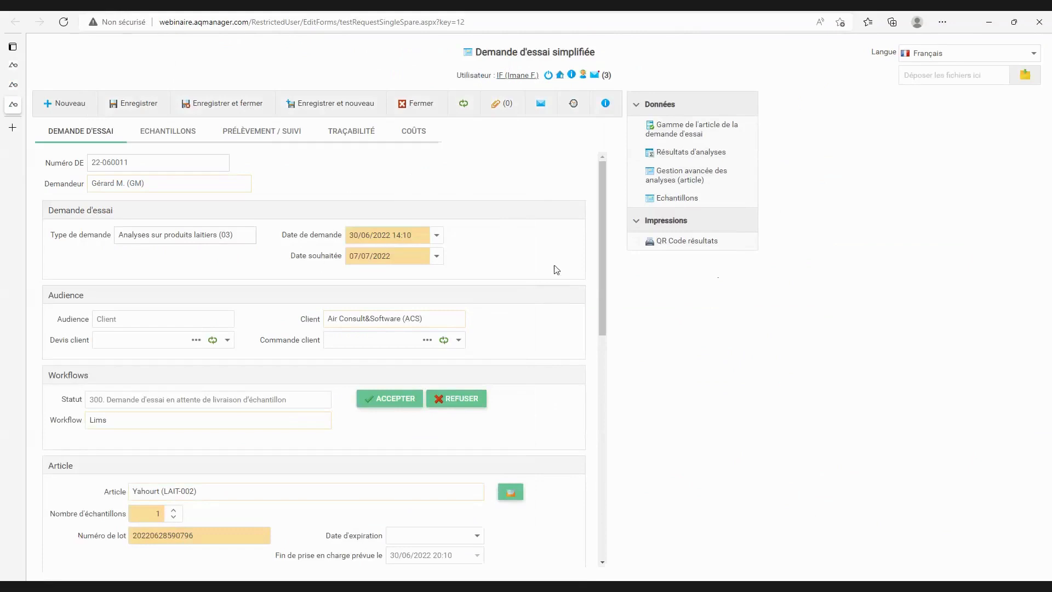
scroll(558, 267, "down", 1)
right_click(259, 177)
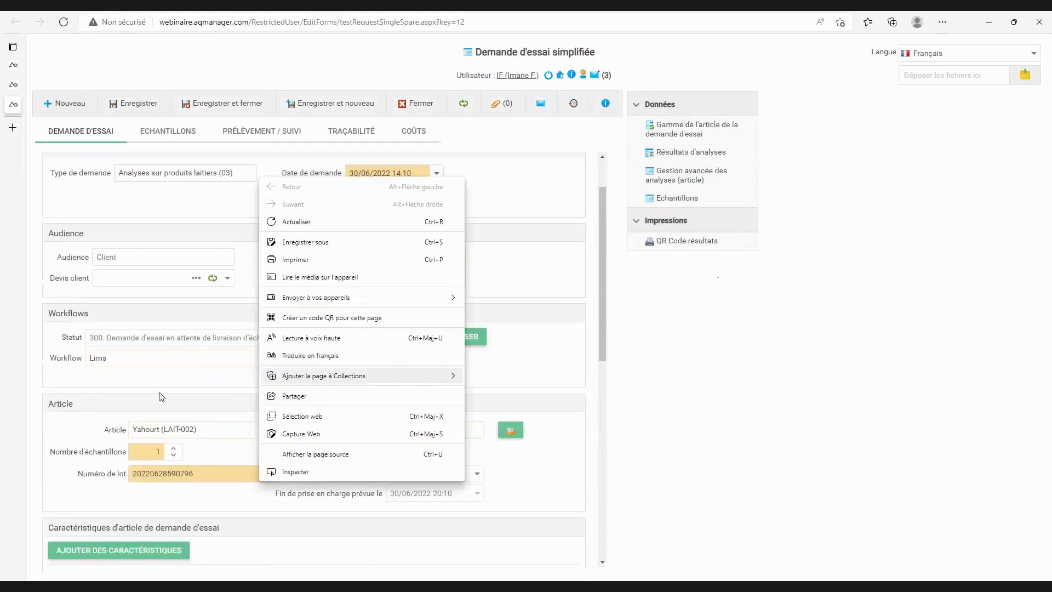
scroll(324, 444, "down", 6)
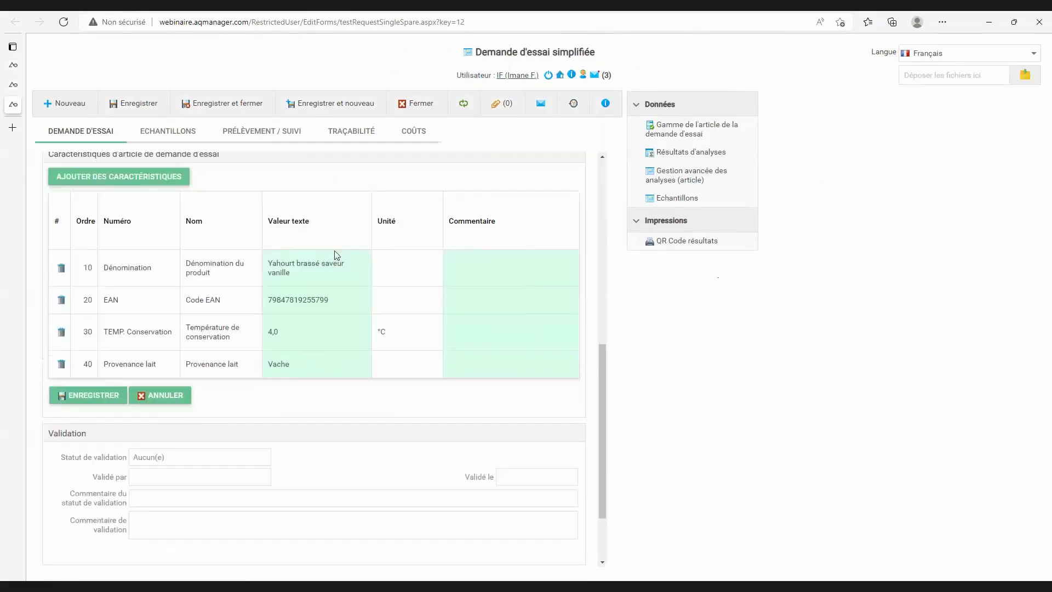
scroll(496, 231, "up", 2)
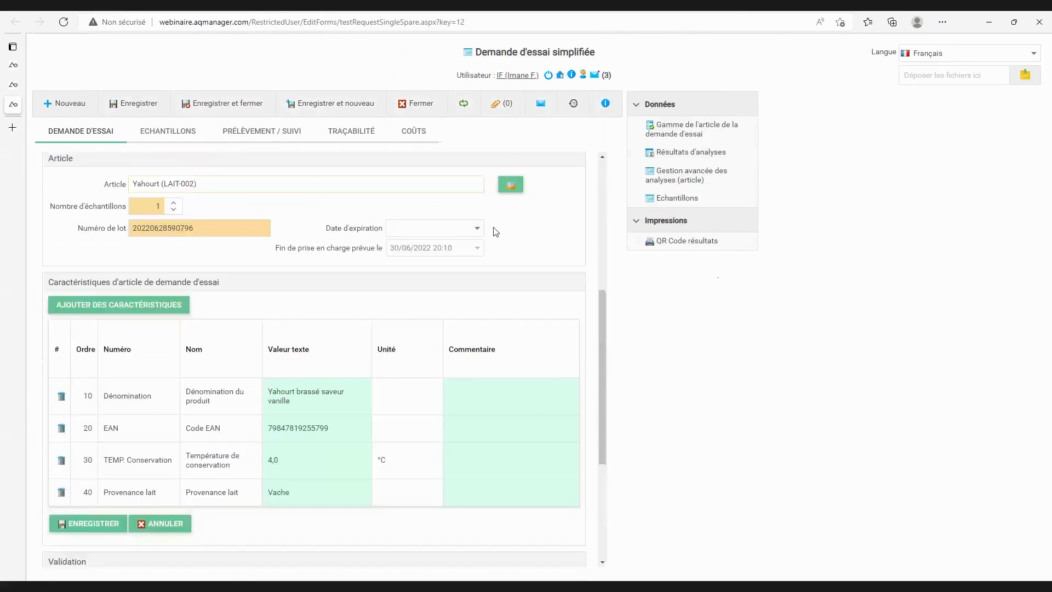
scroll(455, 274, "up", 1)
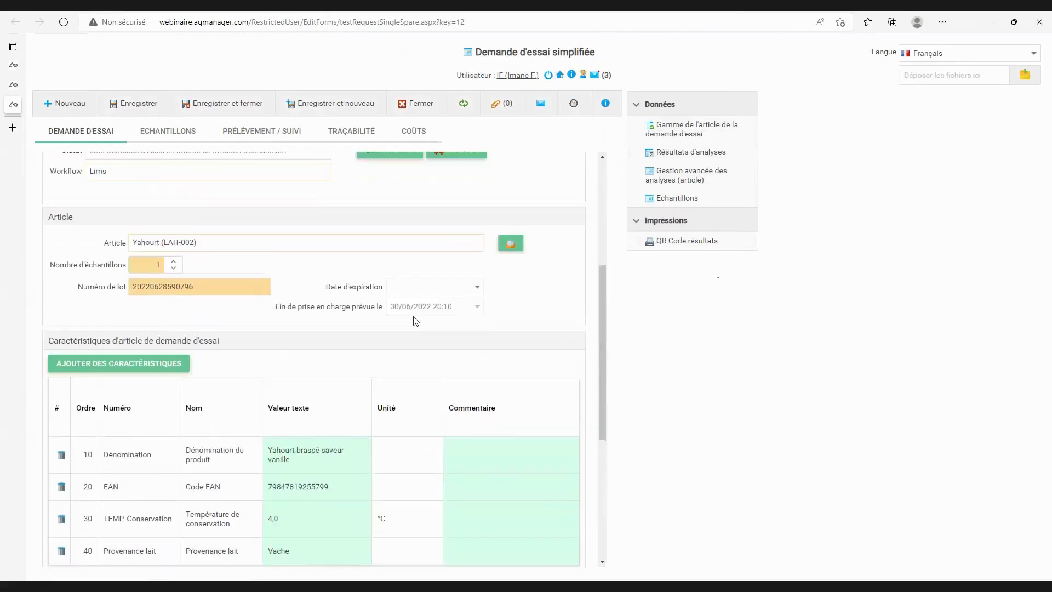
scroll(416, 322, "up", 4)
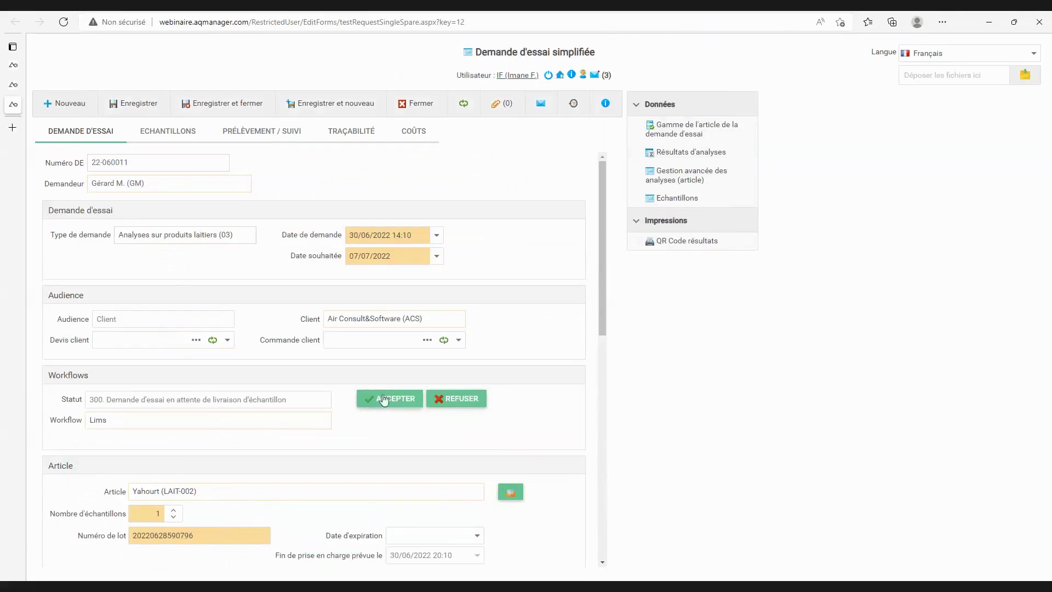
left_click(11, 85)
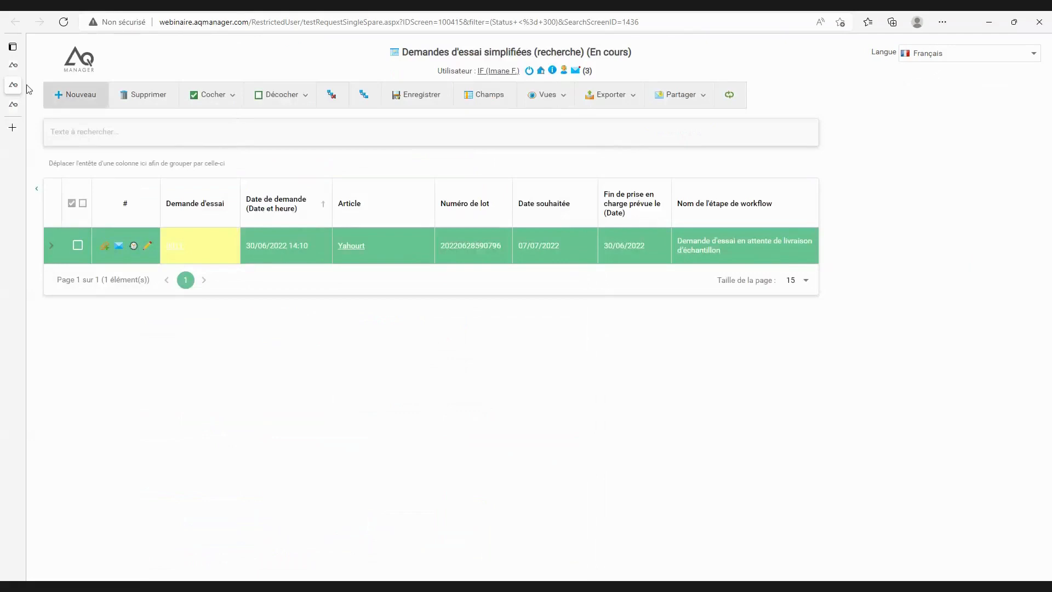
Close the request list, open the test request planning and examine staff availability for Friday 01/07/2022
key("ctrl+w")
left_click(38, 69)
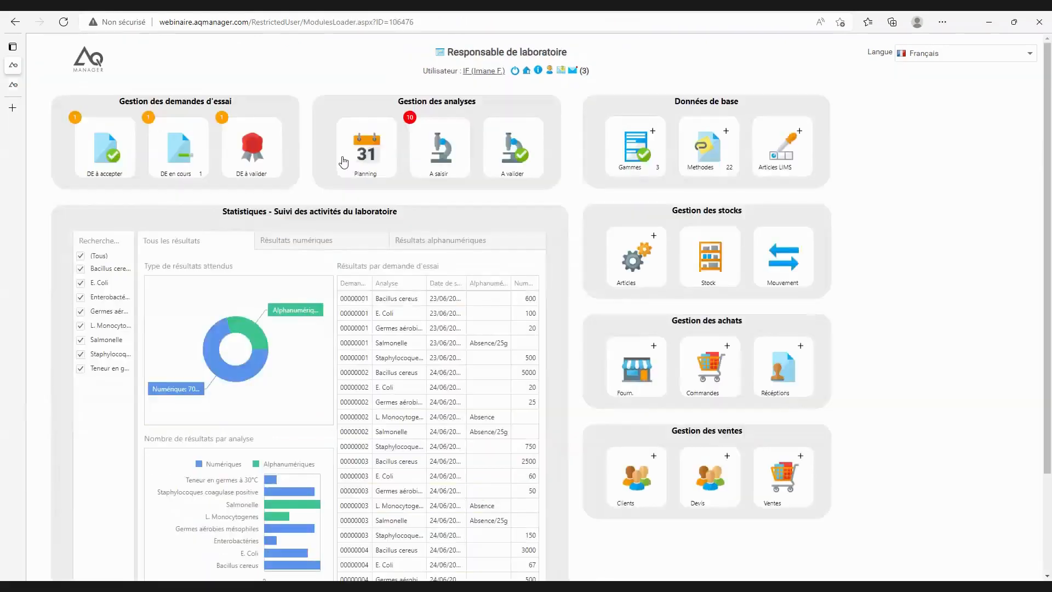
left_click(360, 134)
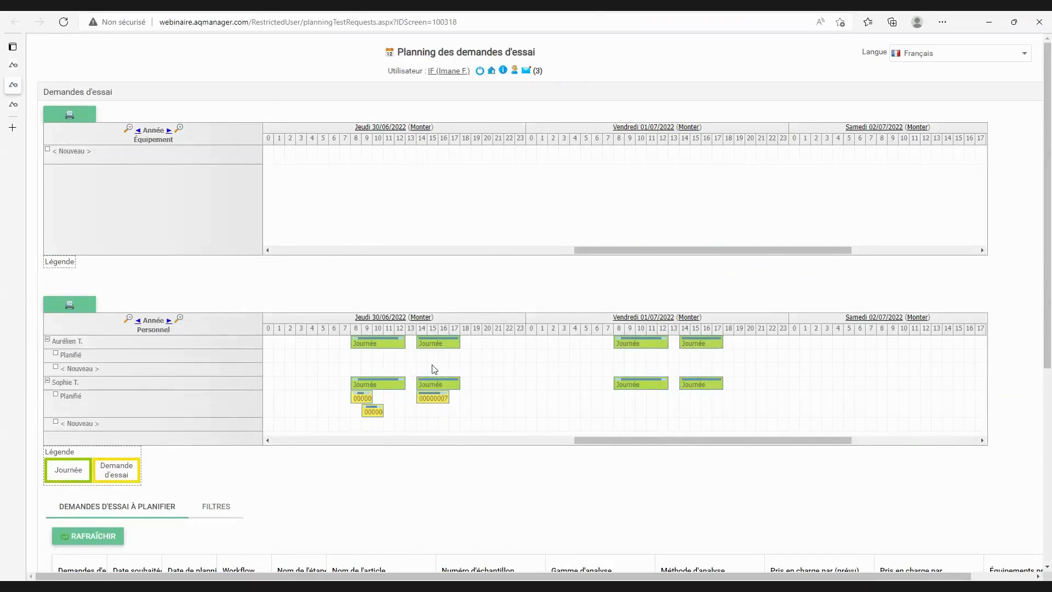
left_click_drag(618, 356, 657, 357)
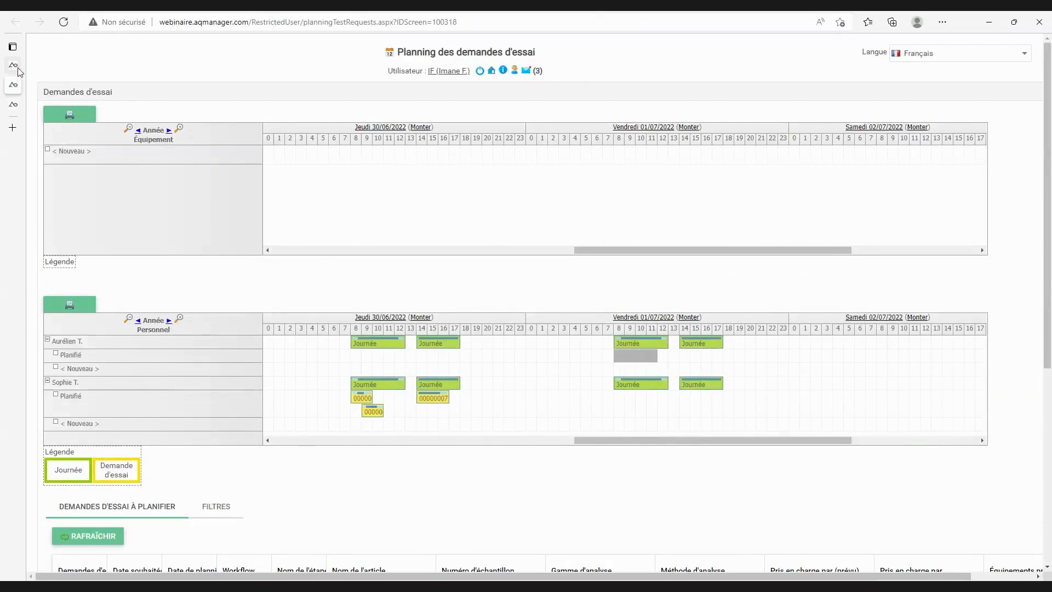
Set the Yahourt request's Prise en charge prévue le to 01/07/2022 09:00 and accept the request
left_click(16, 105)
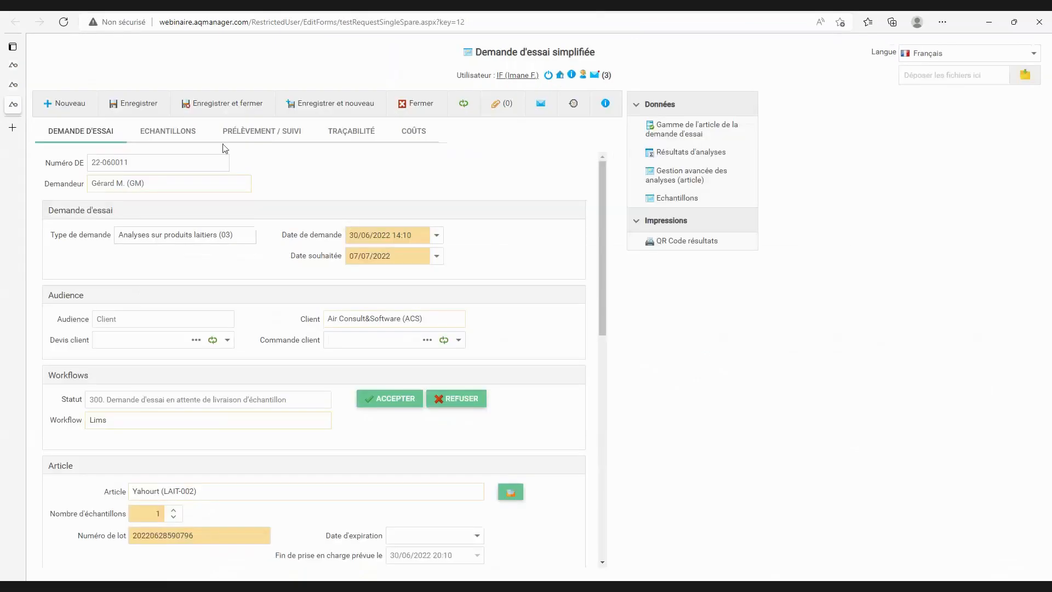
left_click(245, 131)
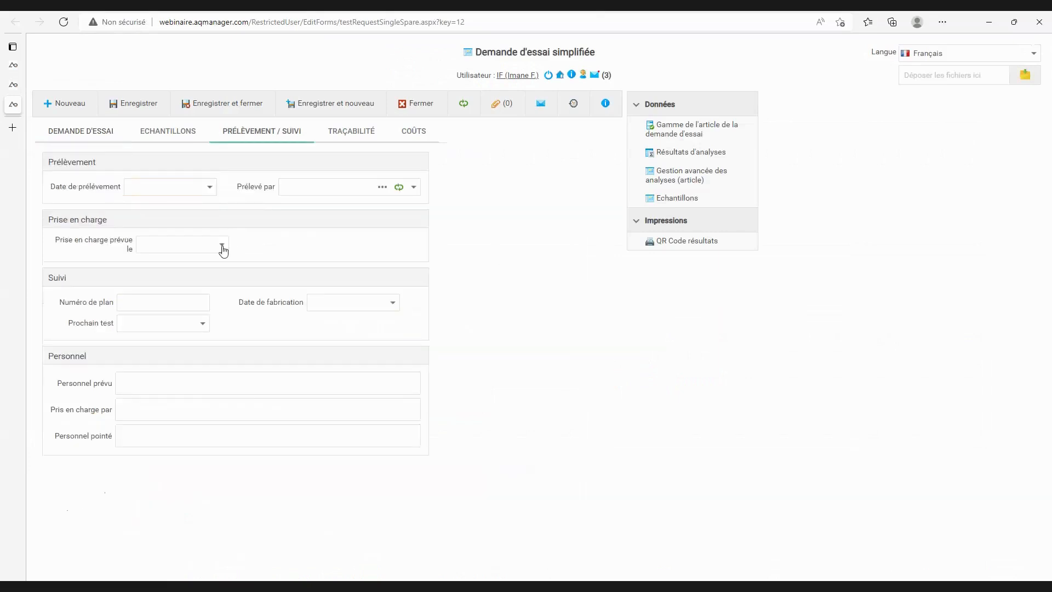
left_click(222, 245)
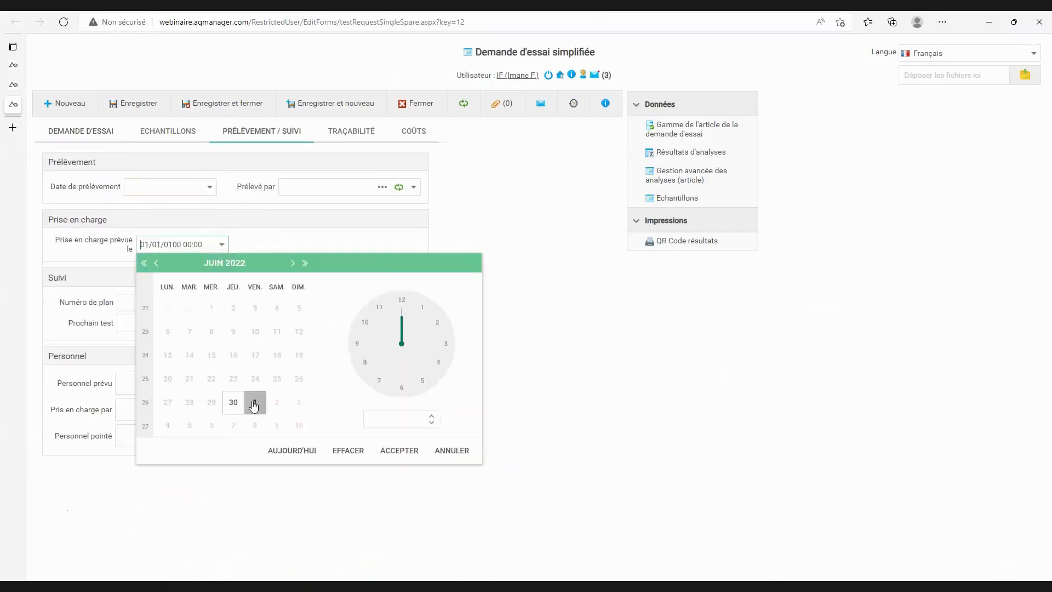
left_click(255, 402)
left_click(410, 418)
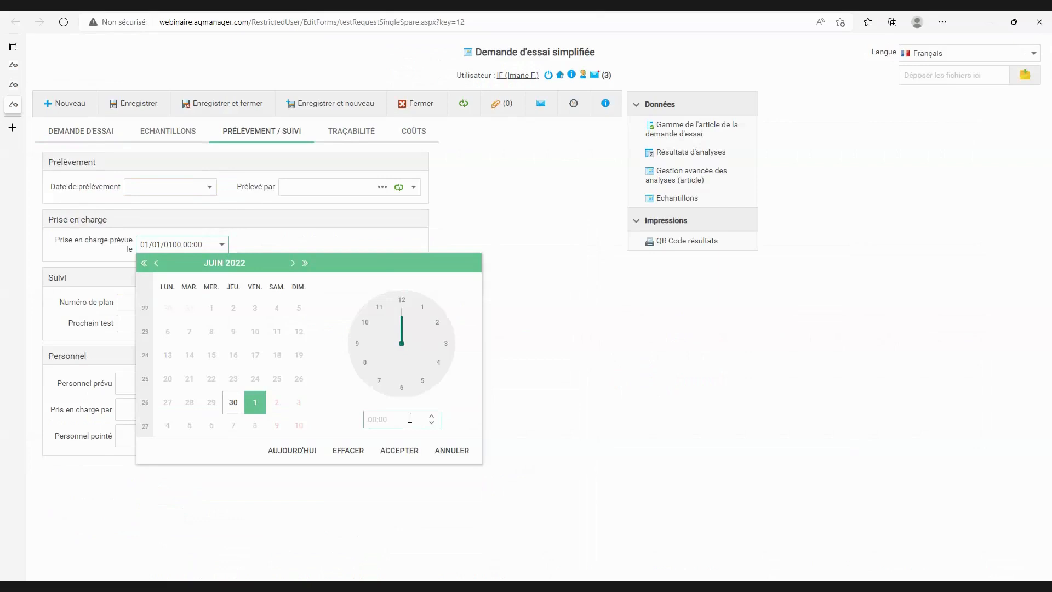
type("09:00")
left_click(399, 451)
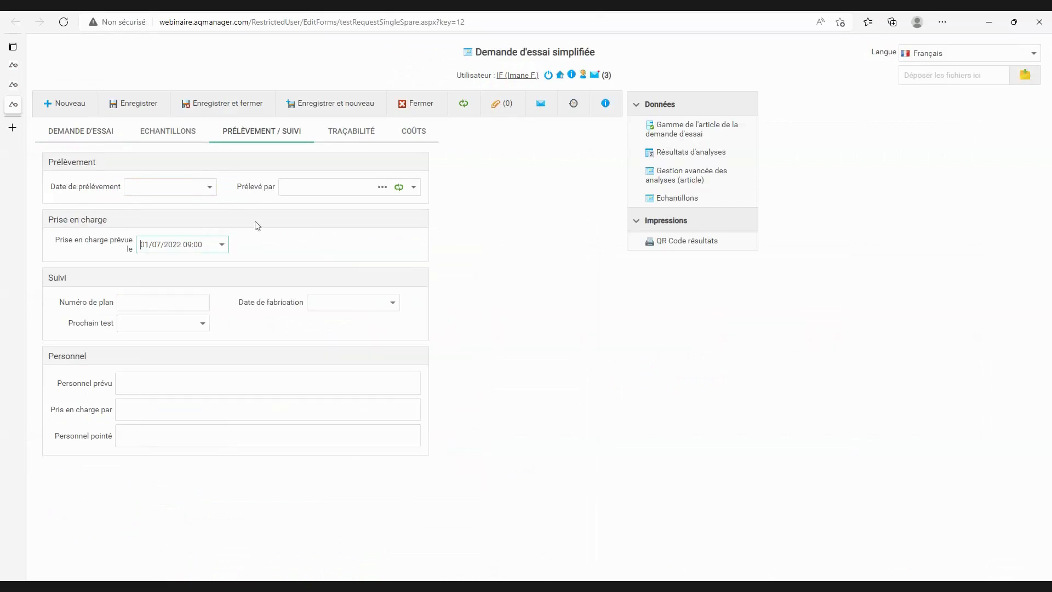
left_click(80, 134)
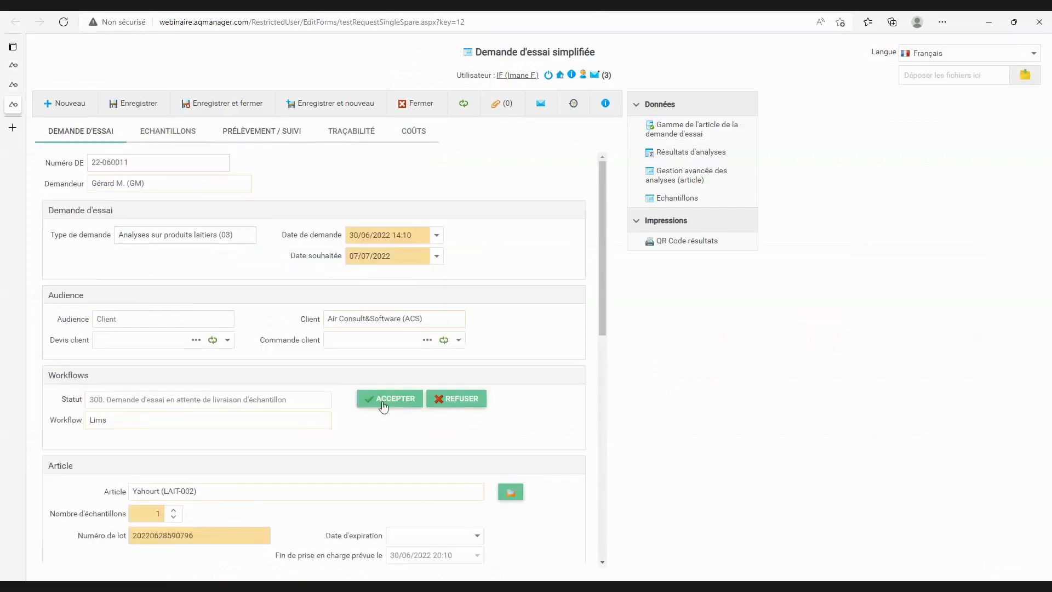
left_click(384, 405)
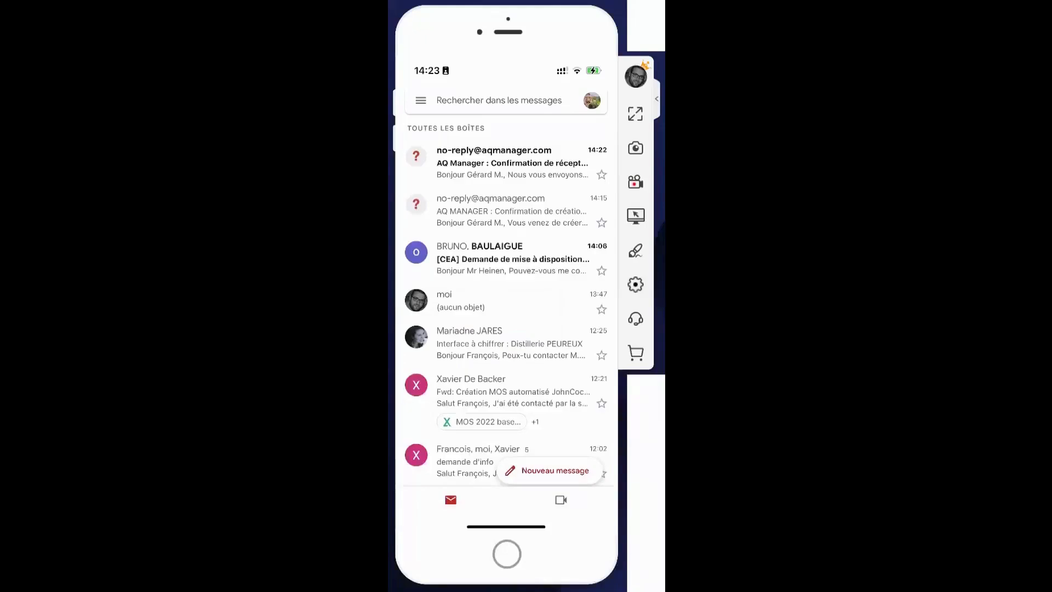
Read the sample reception confirmation e-mail on the phone, and examine the refreshed test request planning before closing it
left_click(512, 163)
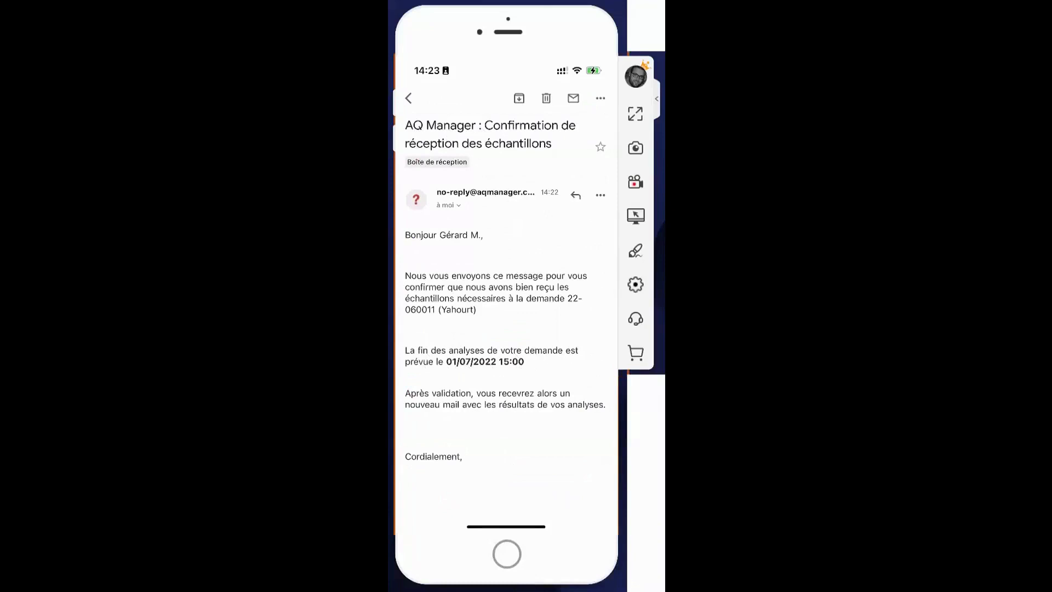
left_click(536, 572)
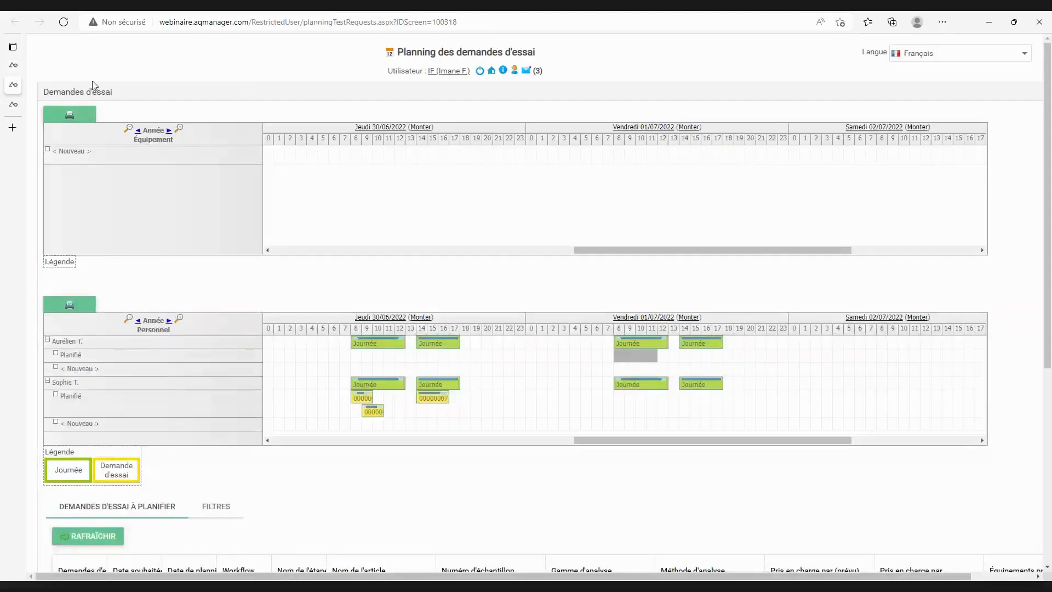
key("F5")
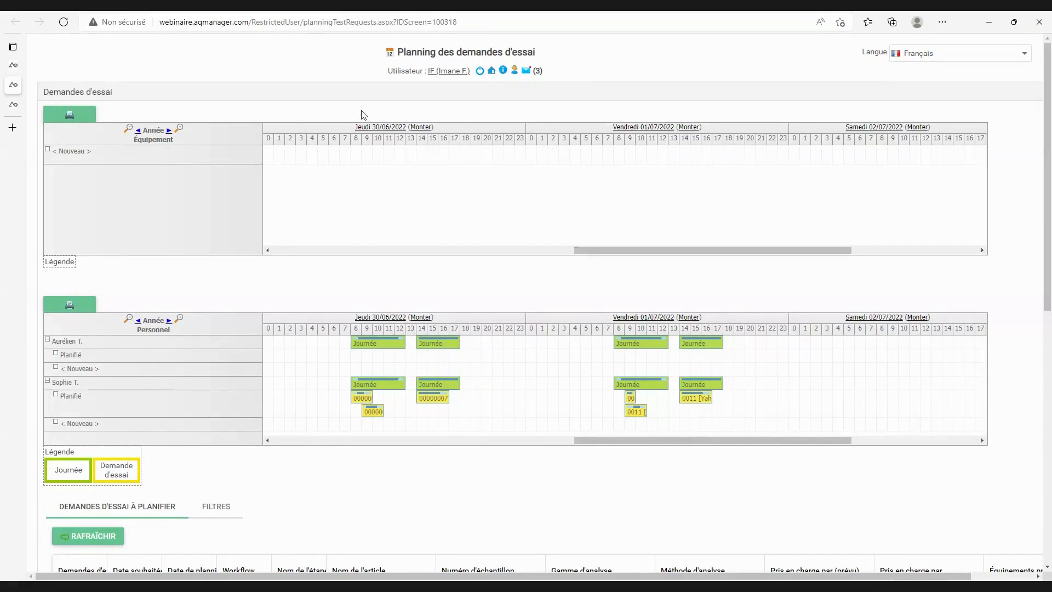
mouse_move(13, 89)
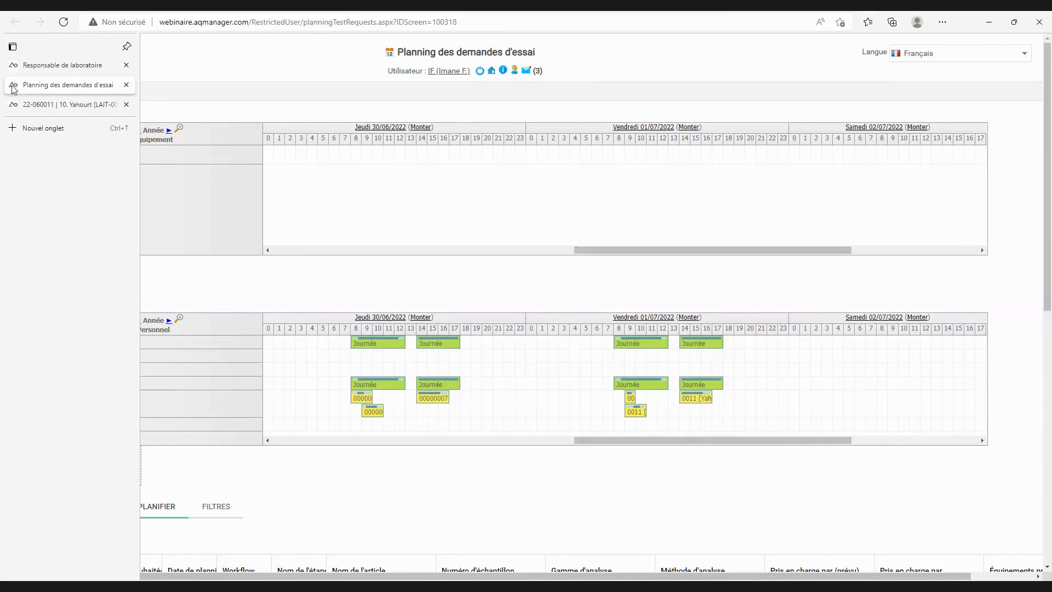
left_click(126, 85)
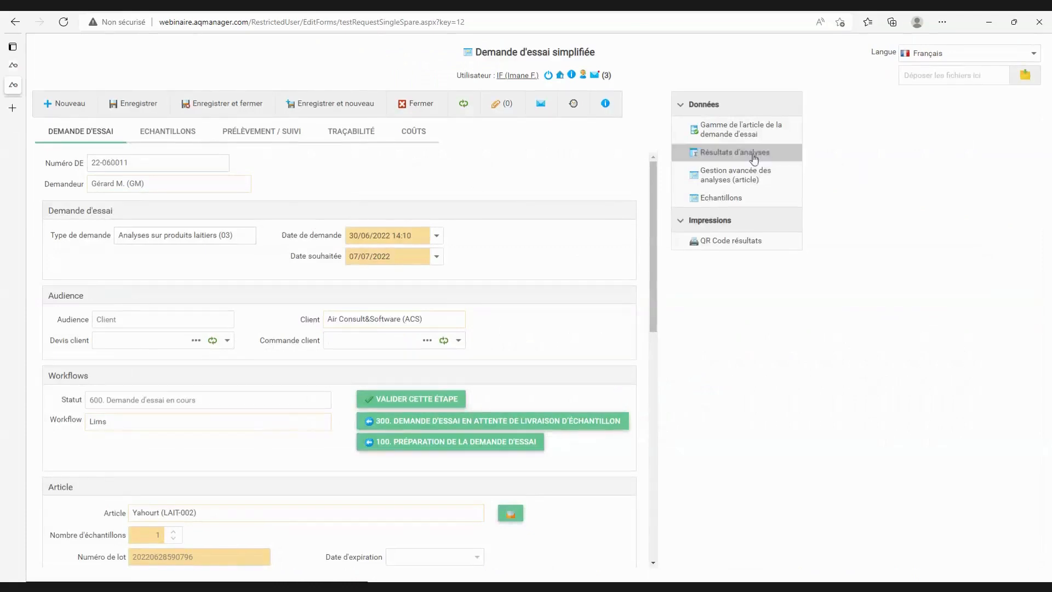
Open the Yahourt request's advanced analysis management, examine sample 22-000010 and its methods, and close the page
left_click(741, 174)
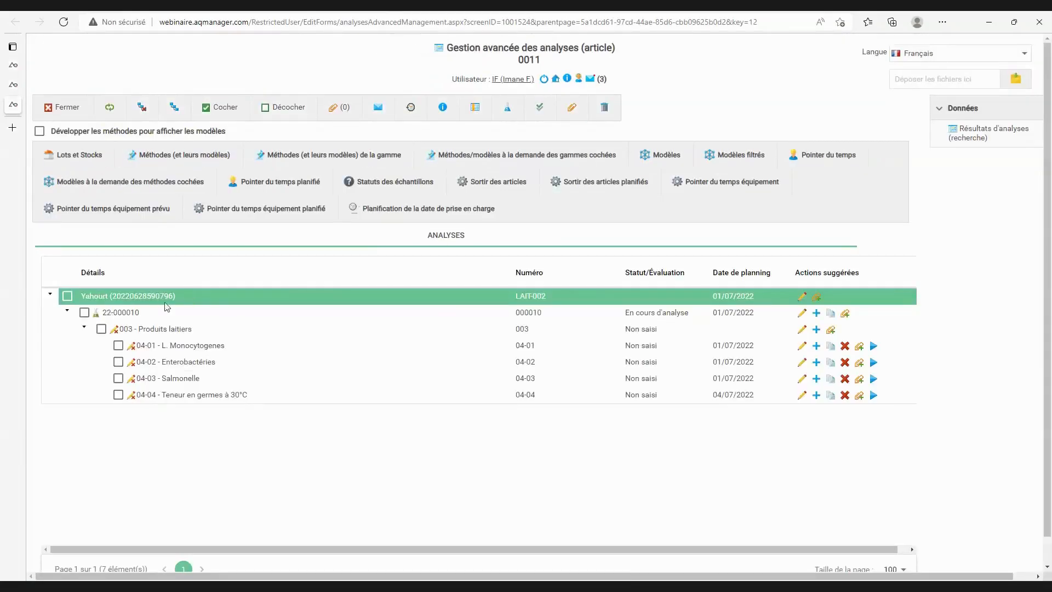
left_click(102, 317)
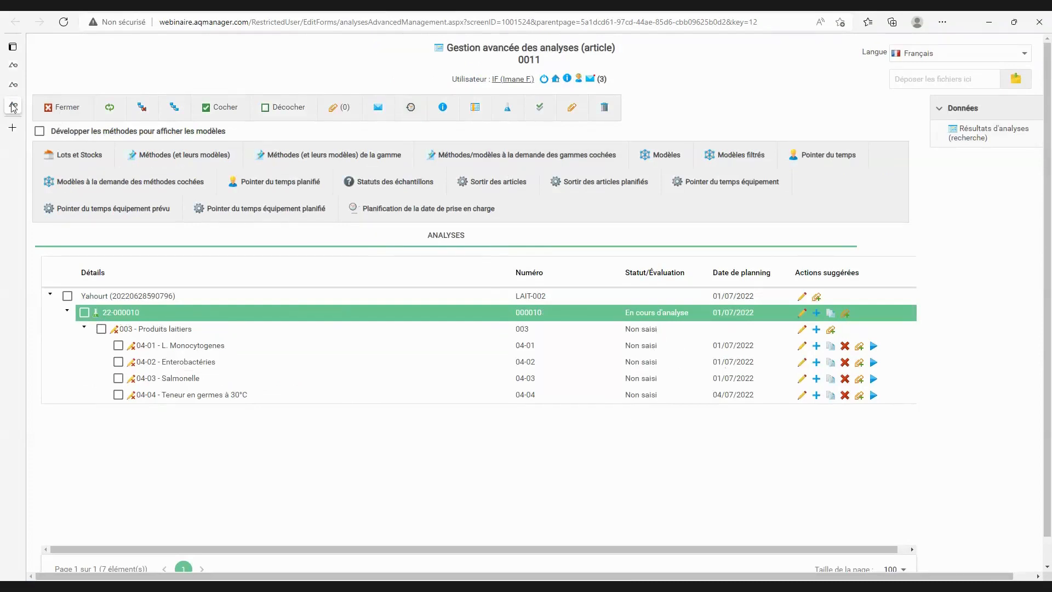
left_click(126, 104)
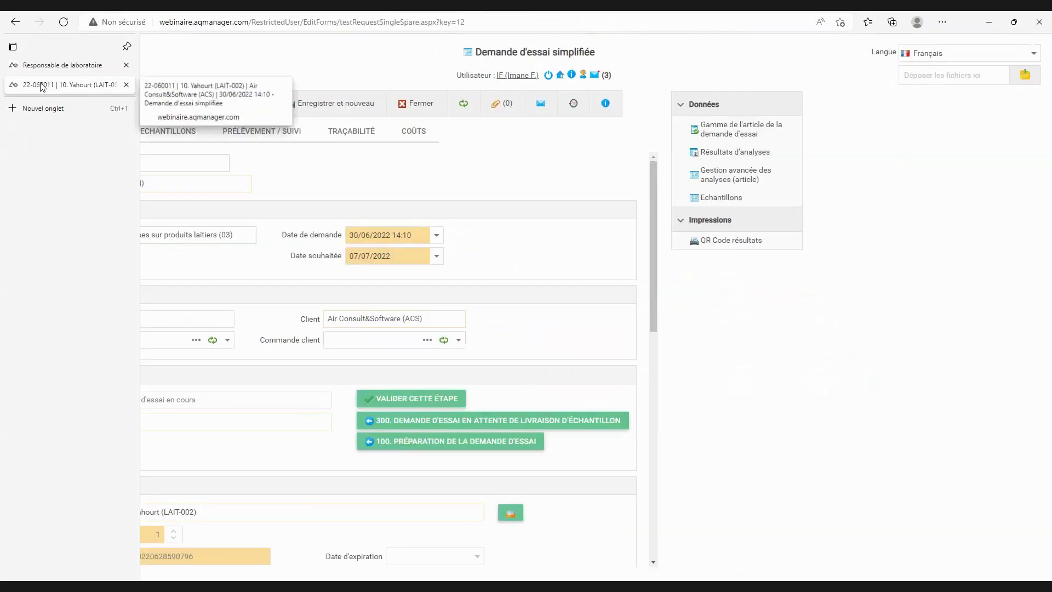
Close the request, log out as laboratory manager, and log in with the laboratory technician's account by entering its password
middle_click(42, 86)
left_click(515, 74)
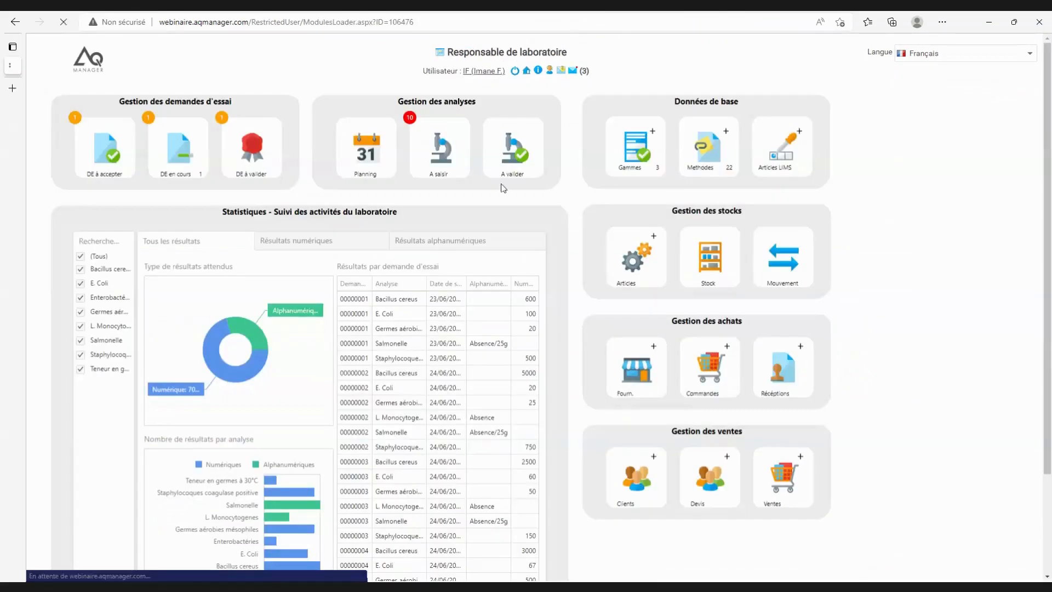
left_click(579, 142)
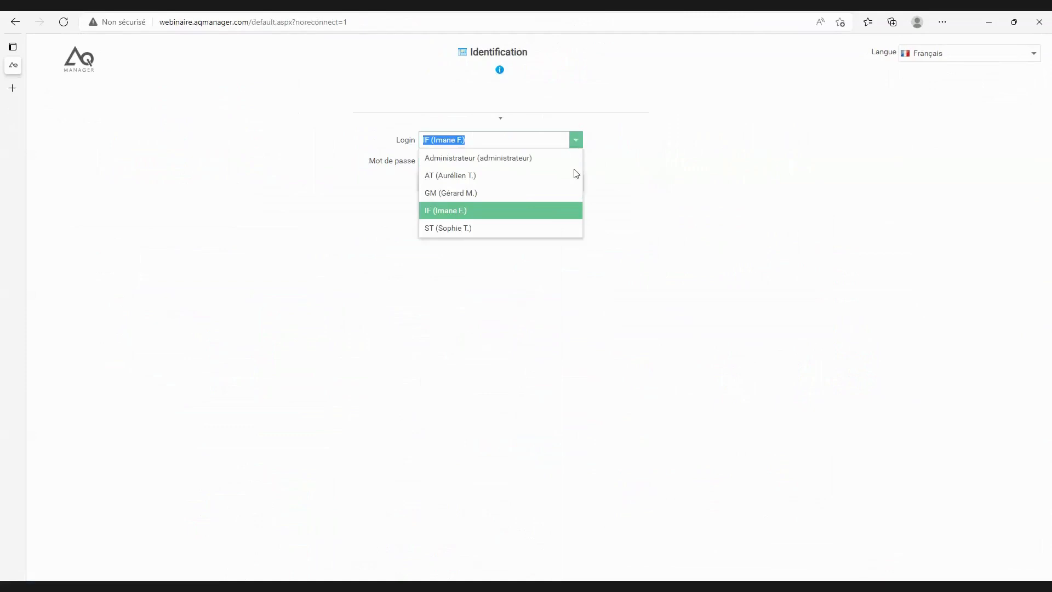
left_click(528, 228)
left_click(499, 160)
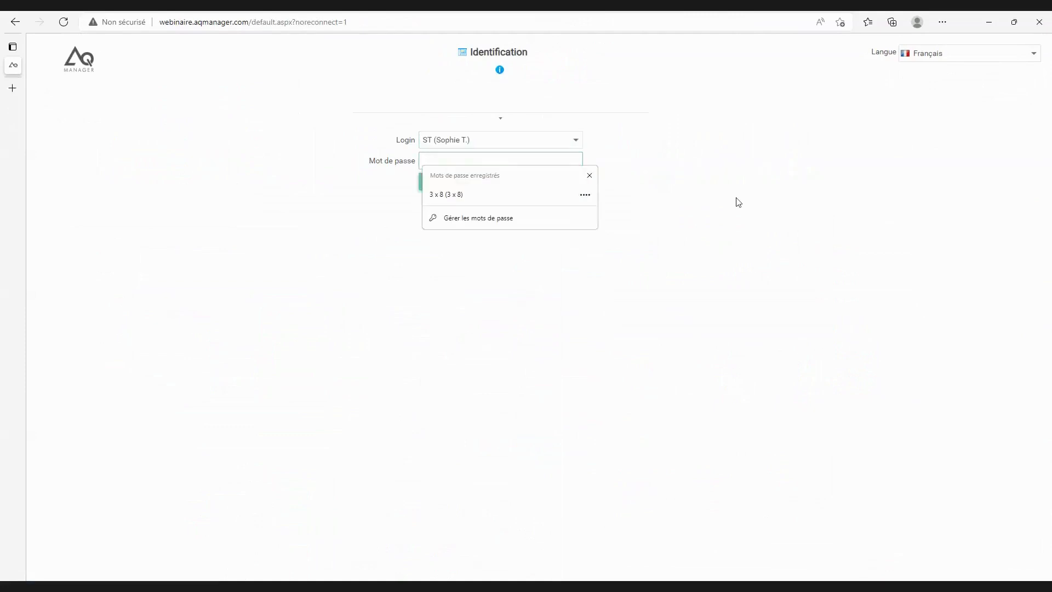
type("****")
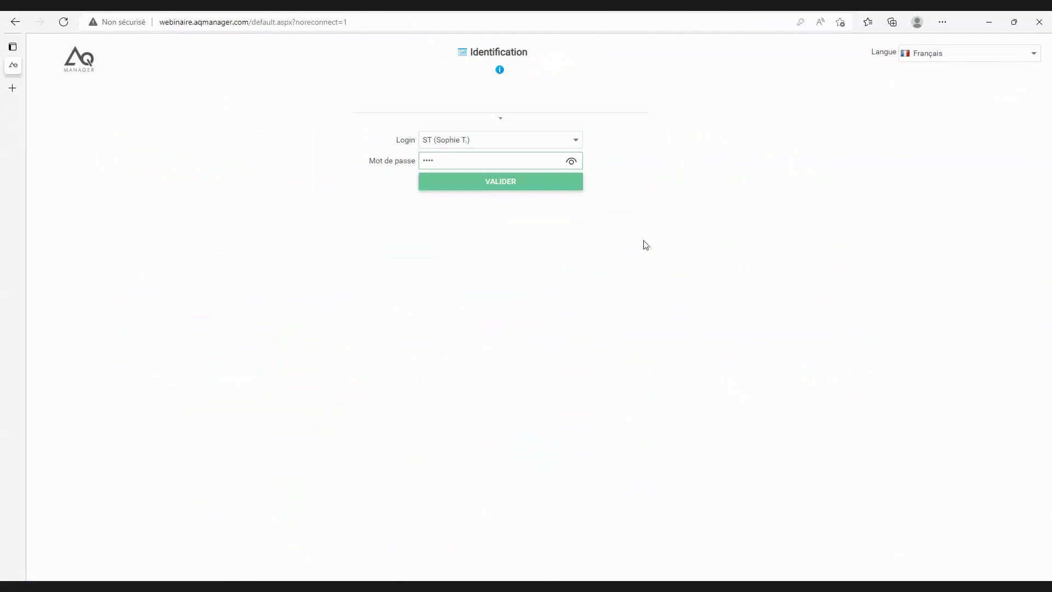
key("Return")
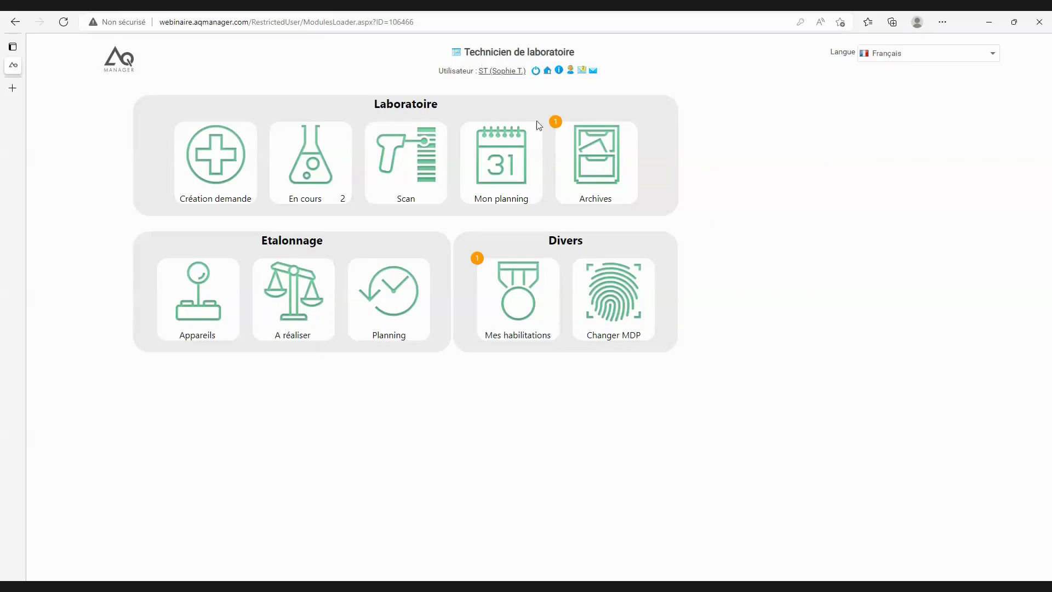
Open the technician's personal planning and examine the analyses scheduled for Thursday 30/06/2022 and Friday 01/07/2022
left_click(520, 160)
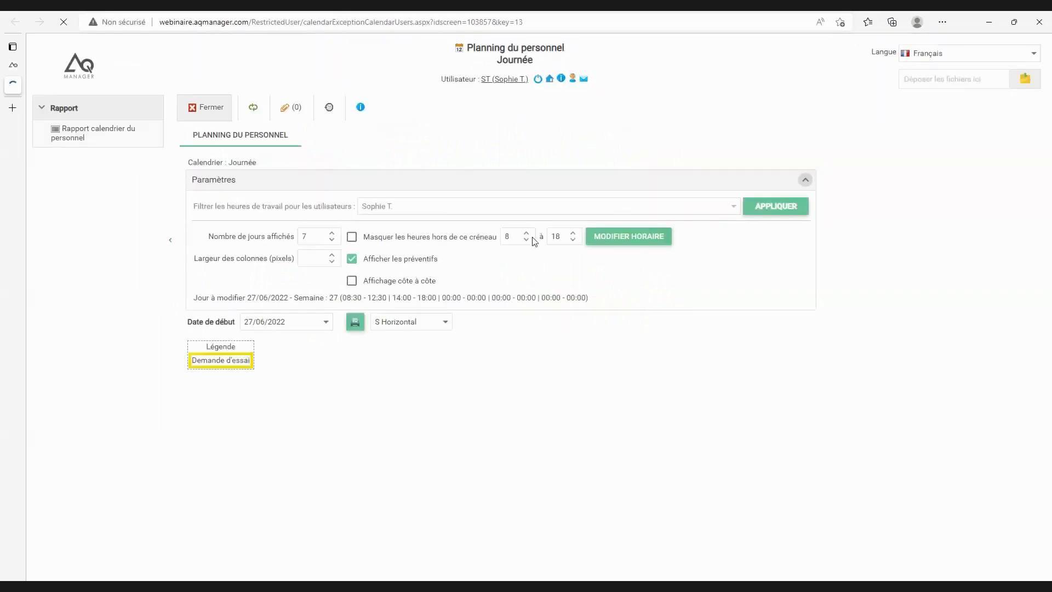
scroll(620, 455, "down", 1)
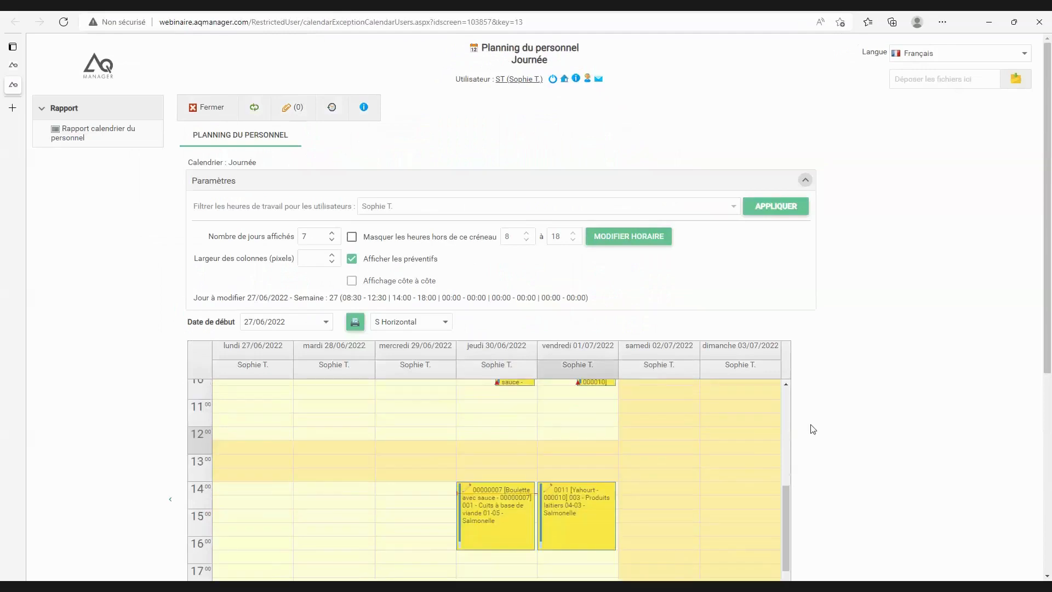
scroll(811, 428, "down", 2)
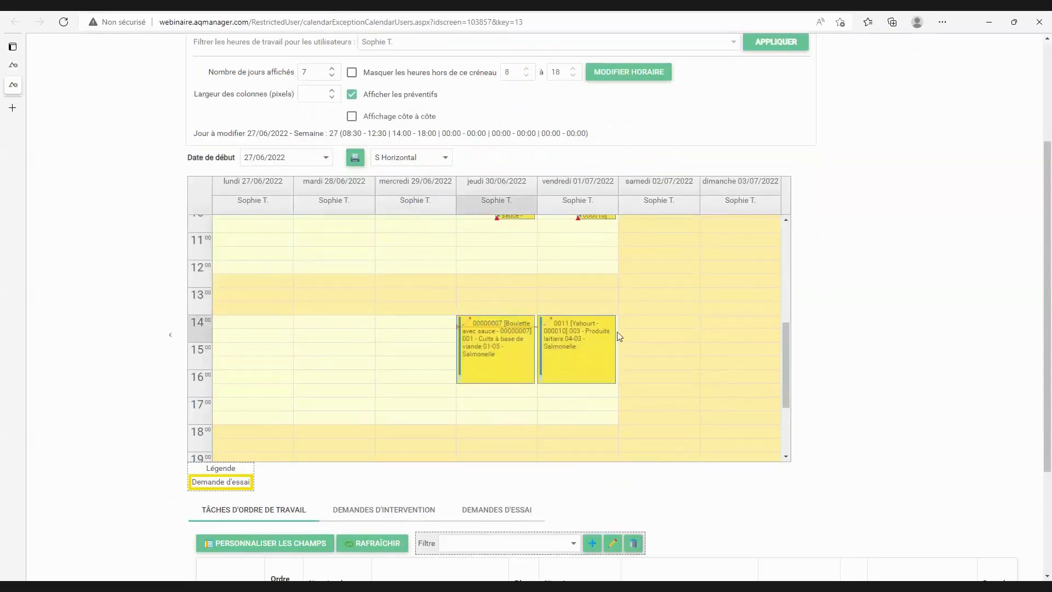
scroll(493, 325, "up", 3)
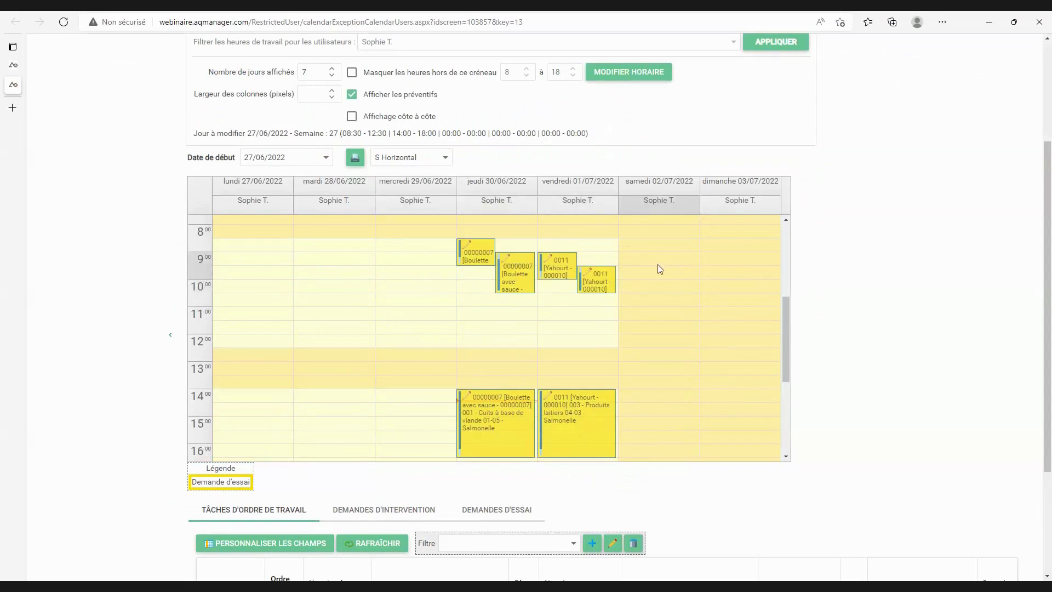
Open the simplified test request from the Friday 9:00 Yahourt task, and open its analysis results
right_click(564, 264)
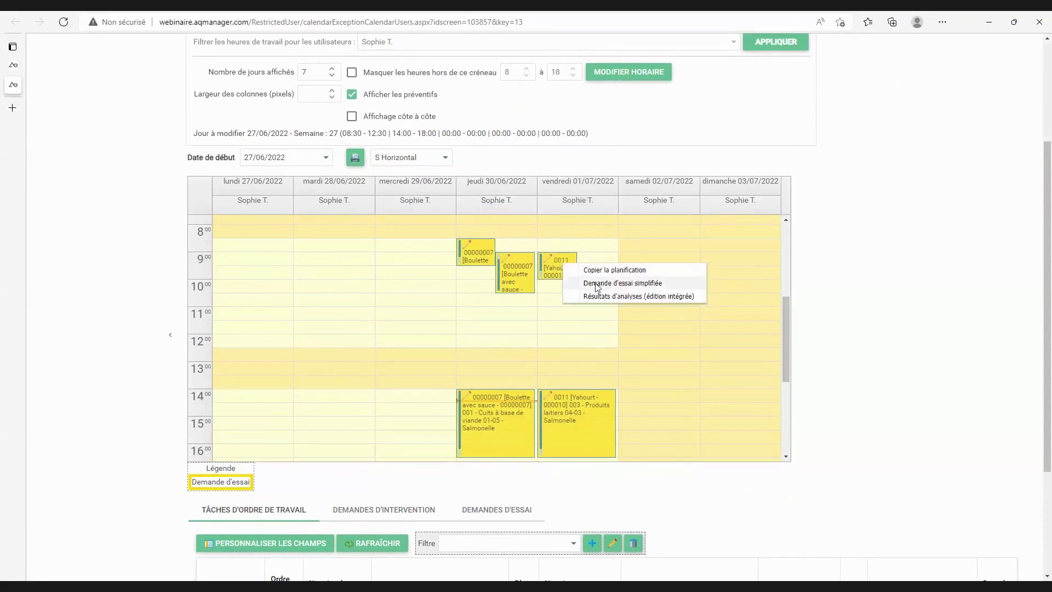
left_click(600, 286)
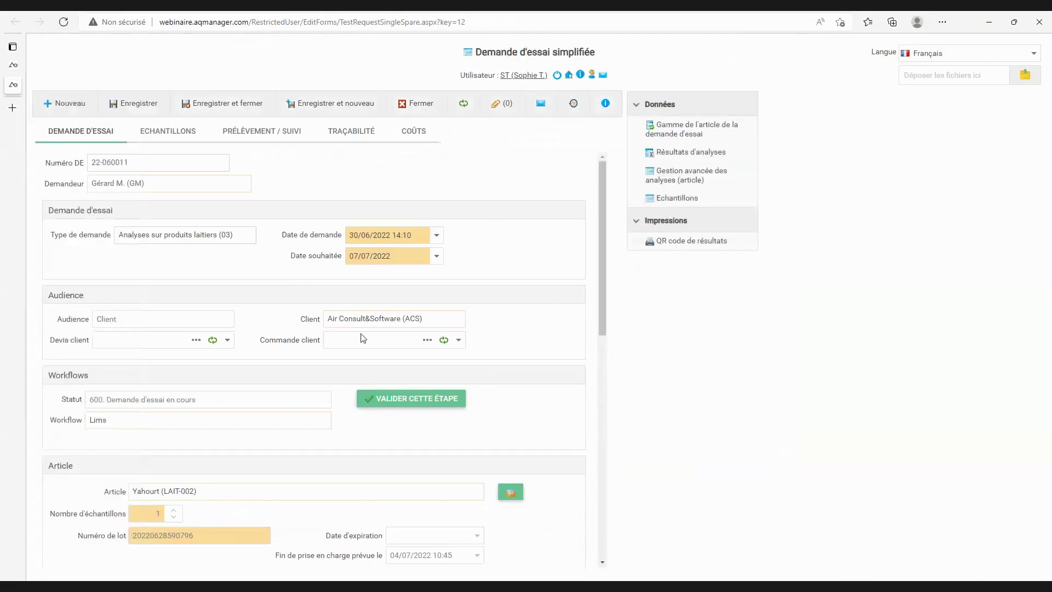
left_click(672, 157)
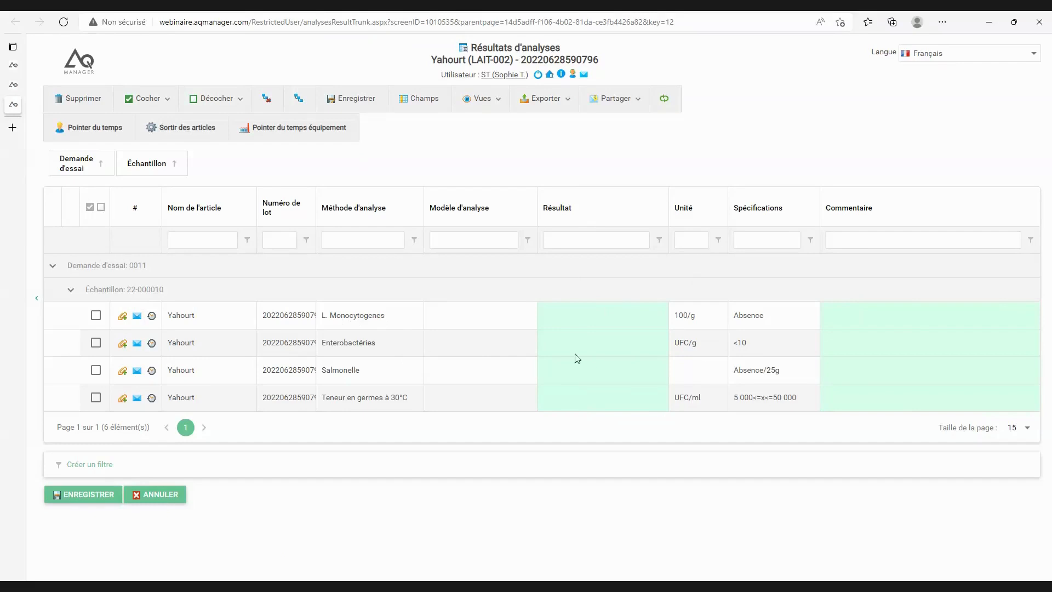
Enter Absence as the L. Monocytogenes result and 5 as the Enterobactéries result for the Yahourt sample
left_click(599, 323)
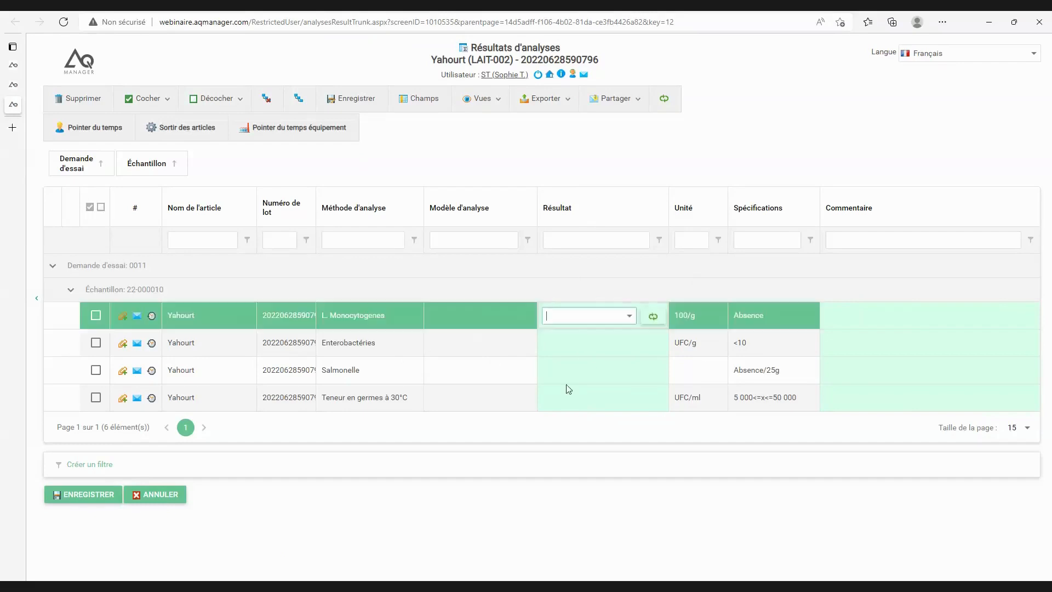
left_click(629, 316)
left_click(581, 354)
left_click(452, 340)
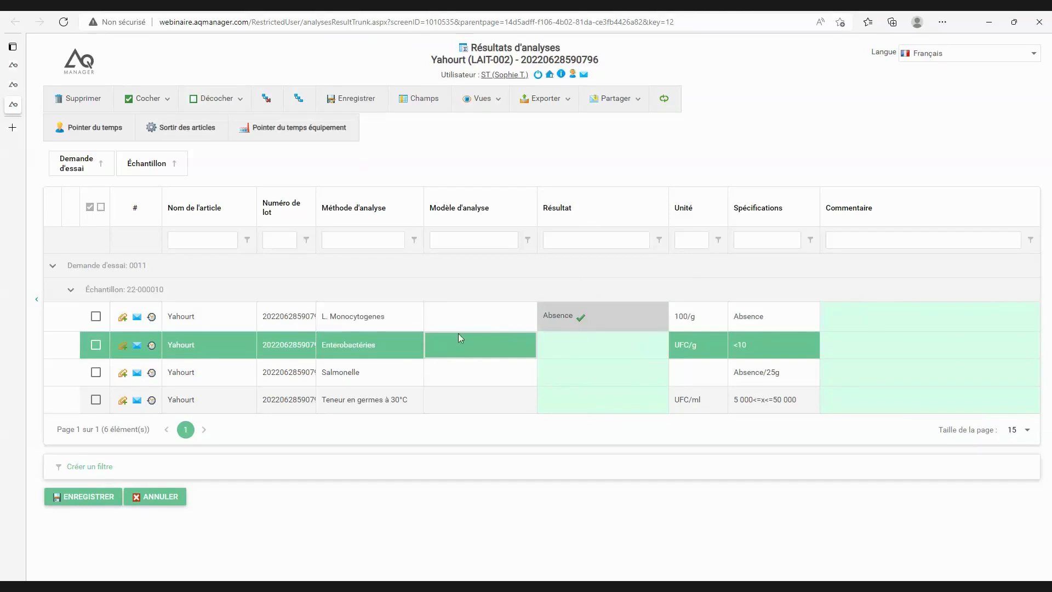
left_click(601, 351)
type("5")
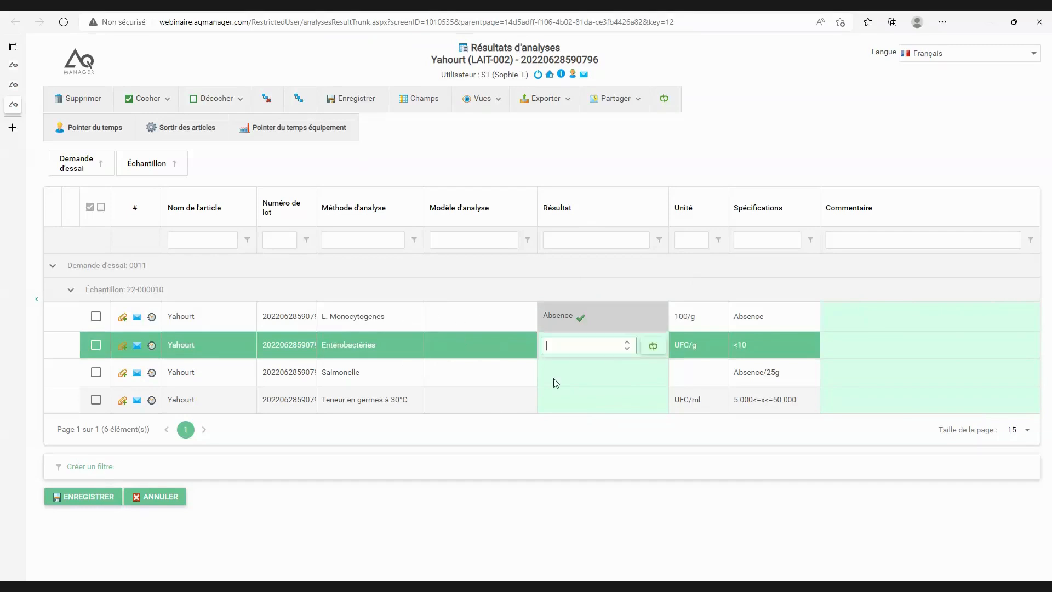
key("Return")
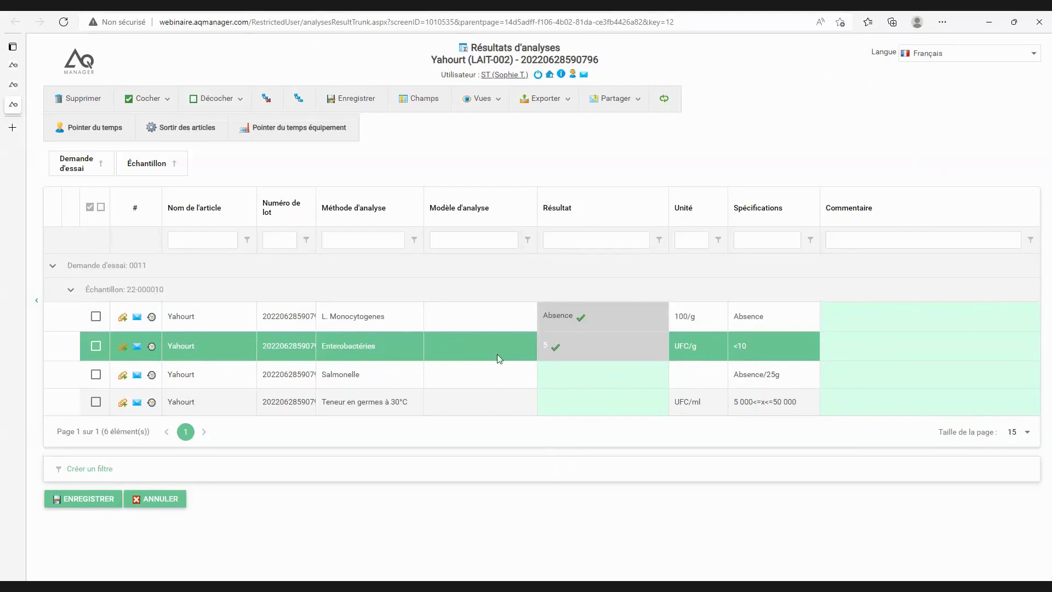
Enter Absence/25g as the Salmonelle result for the Yahourt sample and save the analysis results
left_click(639, 377)
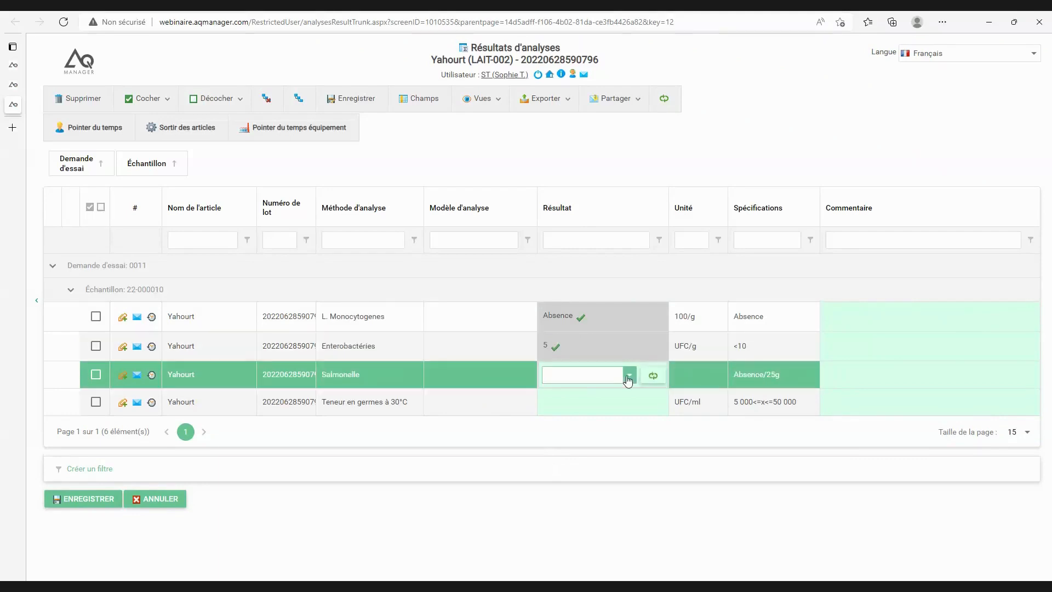
left_click(629, 378)
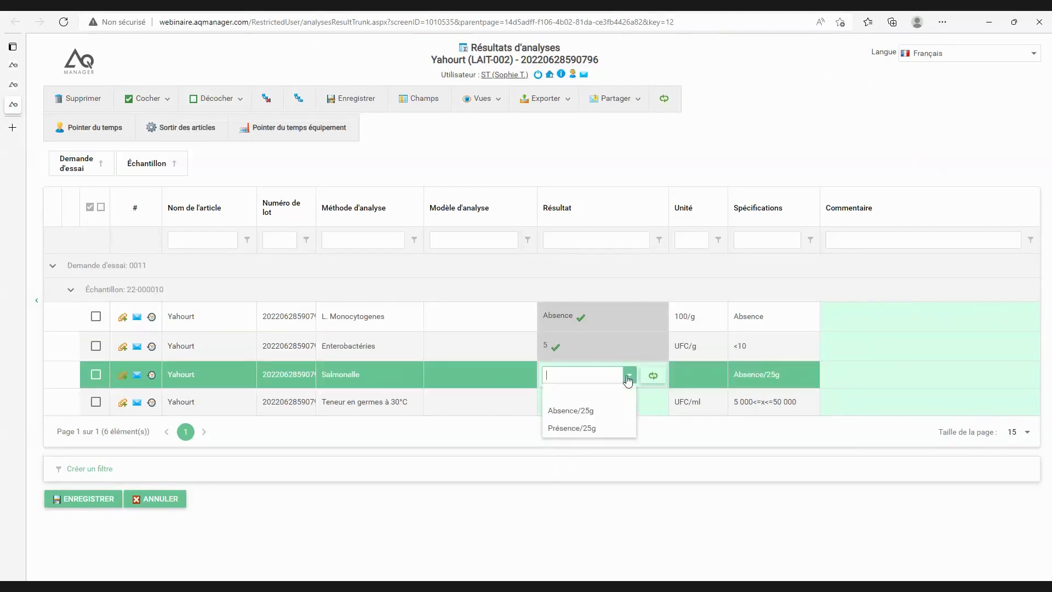
left_click(575, 431)
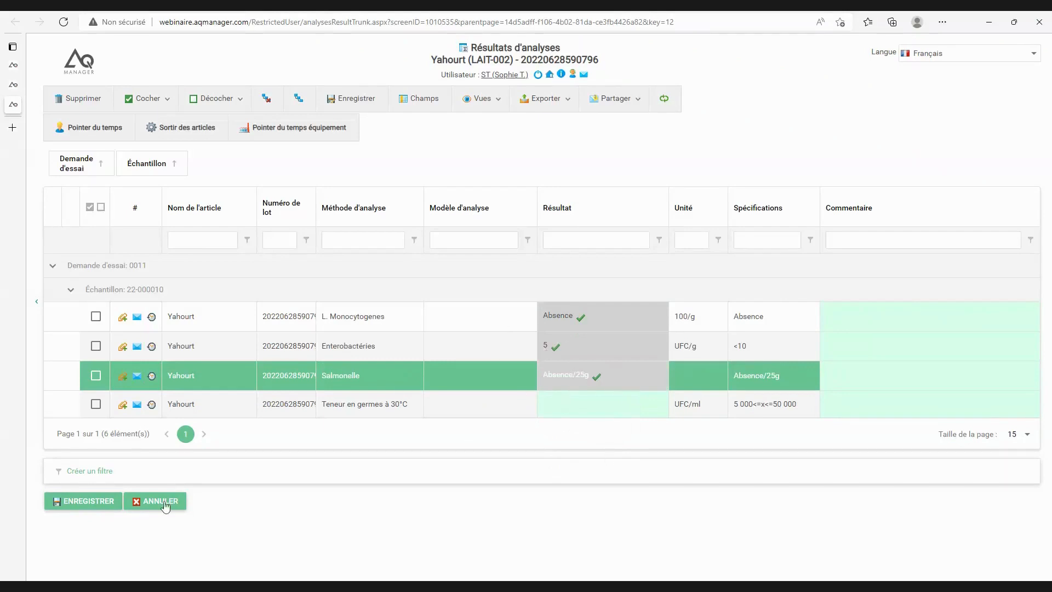
left_click(69, 503)
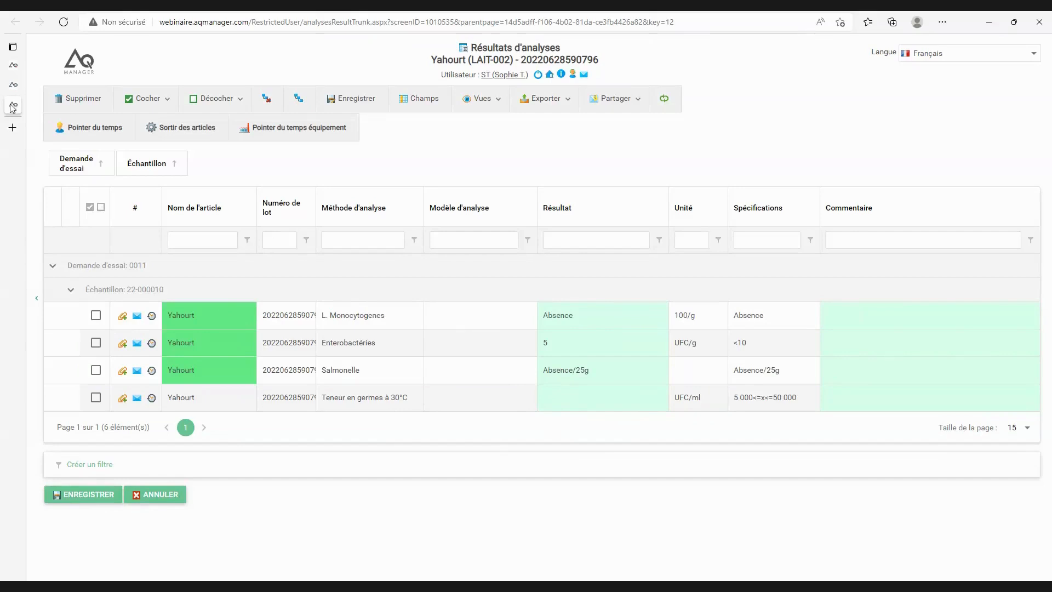
Return to test request 22-060011 and generate its results QR code as a PDF
mouse_move(21, 104)
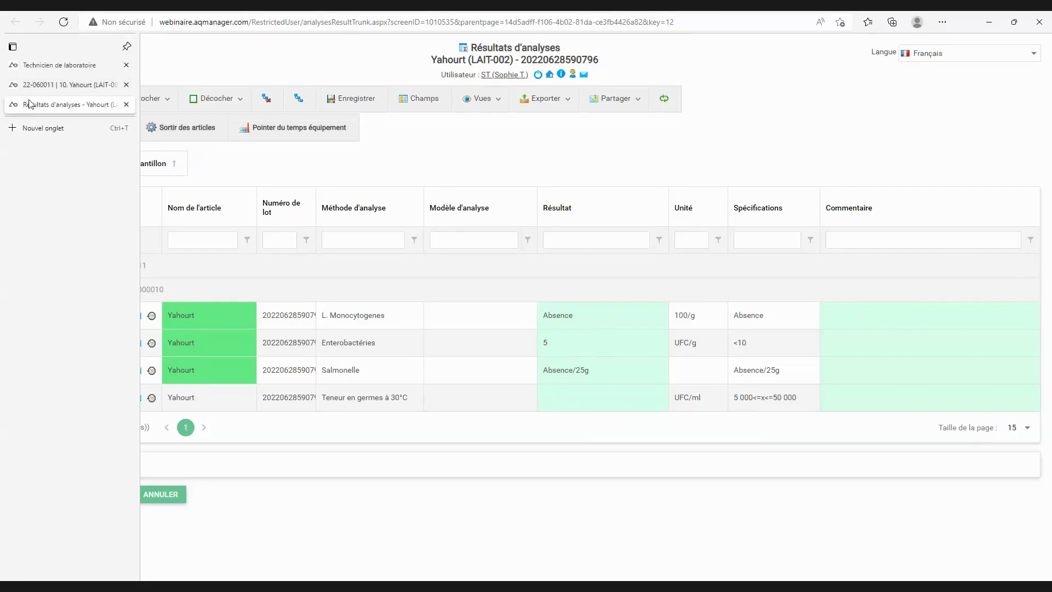
left_click(49, 84)
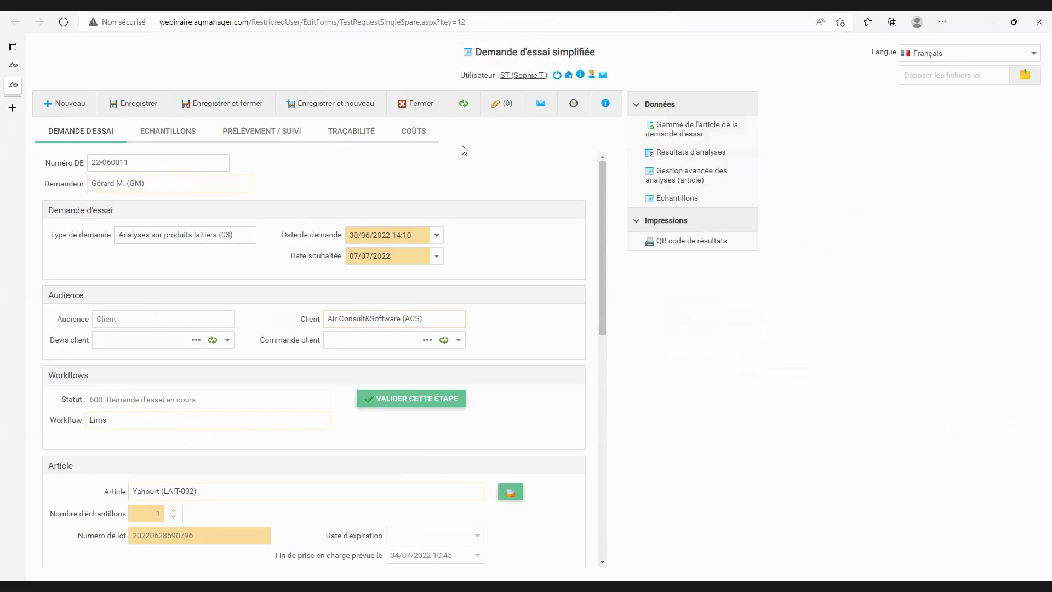
left_click(713, 244)
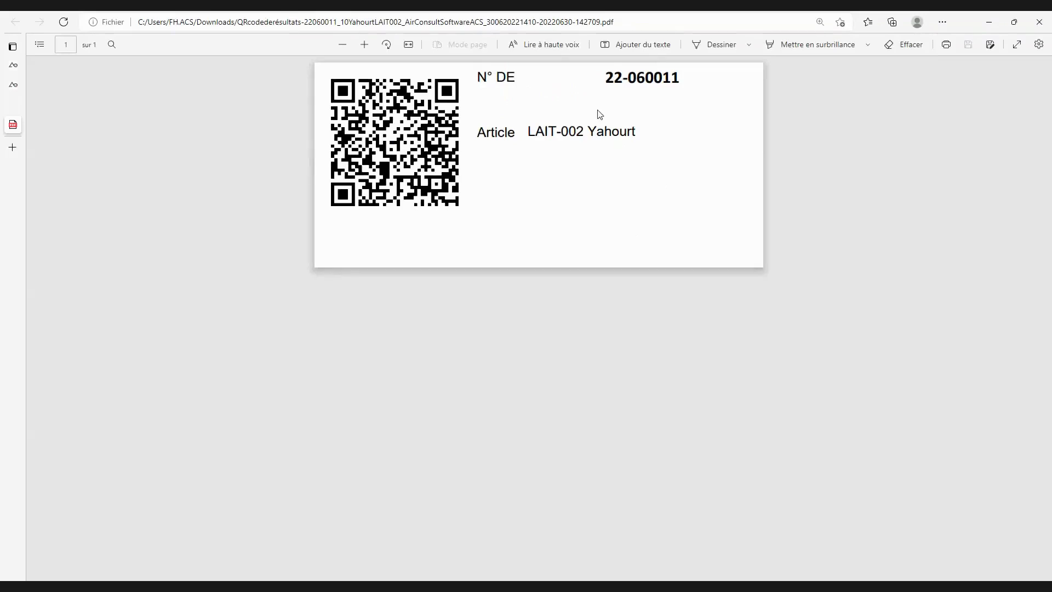
Switch to the mirrored phone's AQ Manager mobile login and disable the option allowing offline mode
mouse_move(26, 137)
left_click(409, 505)
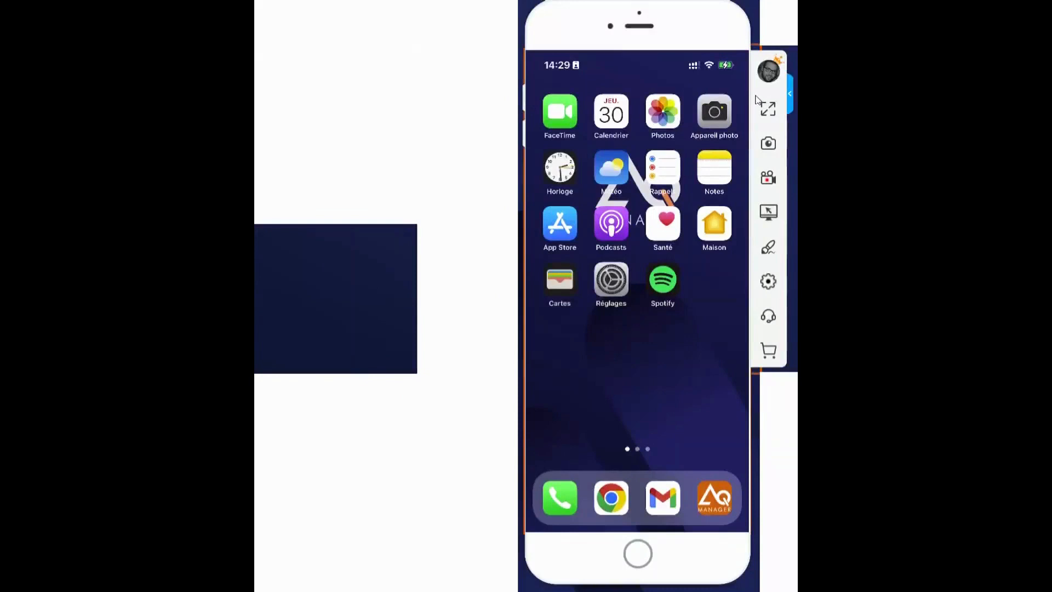
left_click(790, 93)
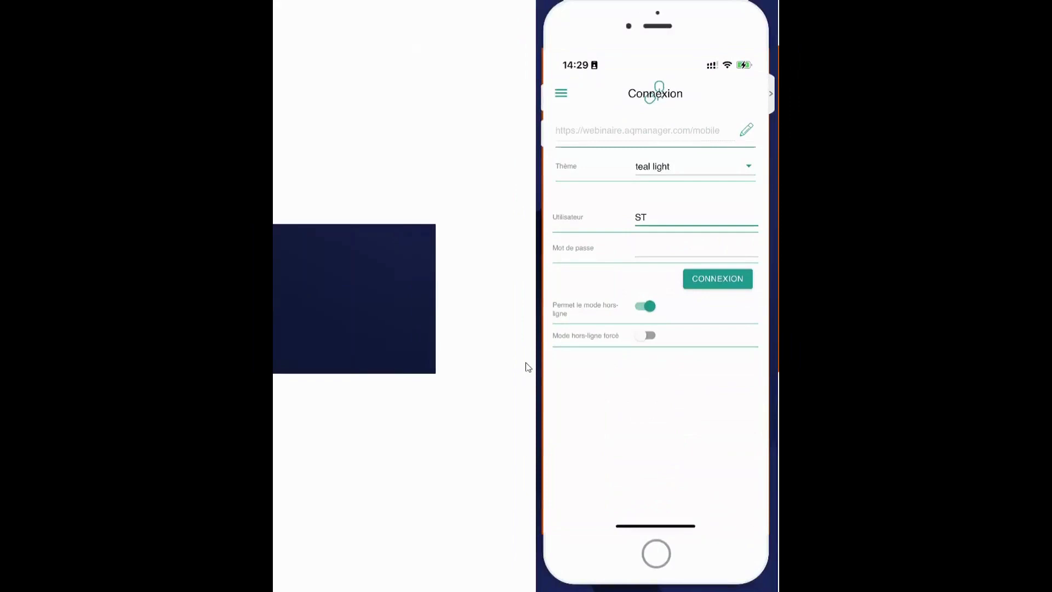
left_click(636, 318)
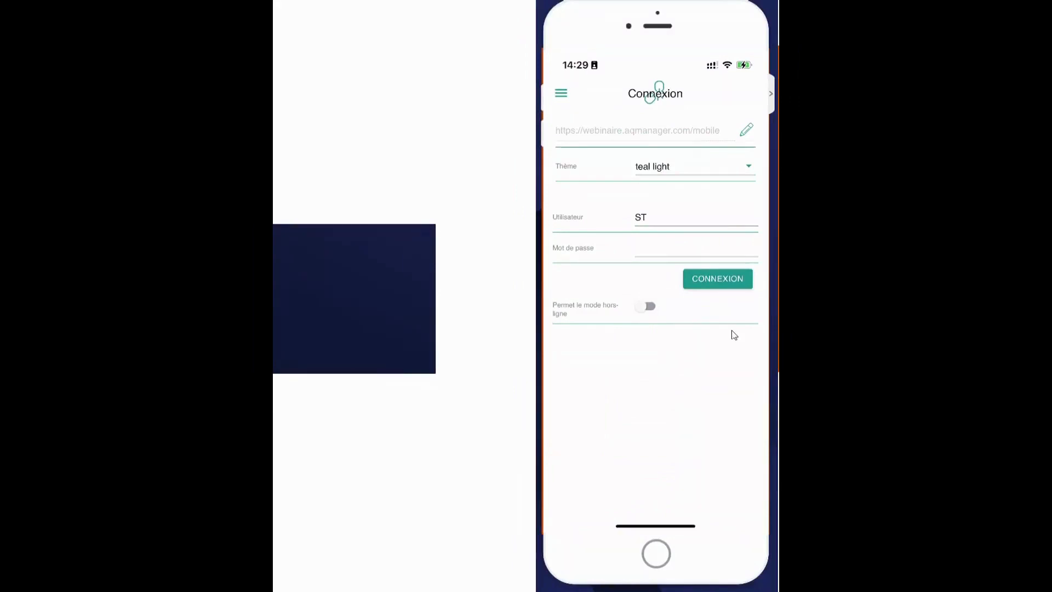
Log in to the AQ Manager mobile app by entering the account password and correcting the user login
left_click(696, 248)
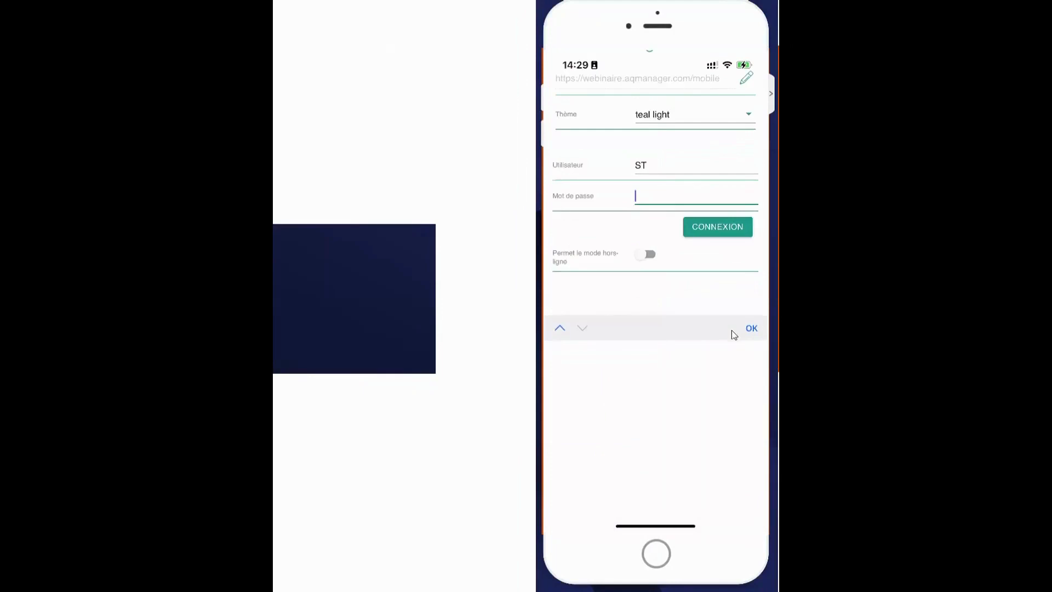
type("••••")
left_click(641, 165)
left_click_drag(656, 476, 662, 475)
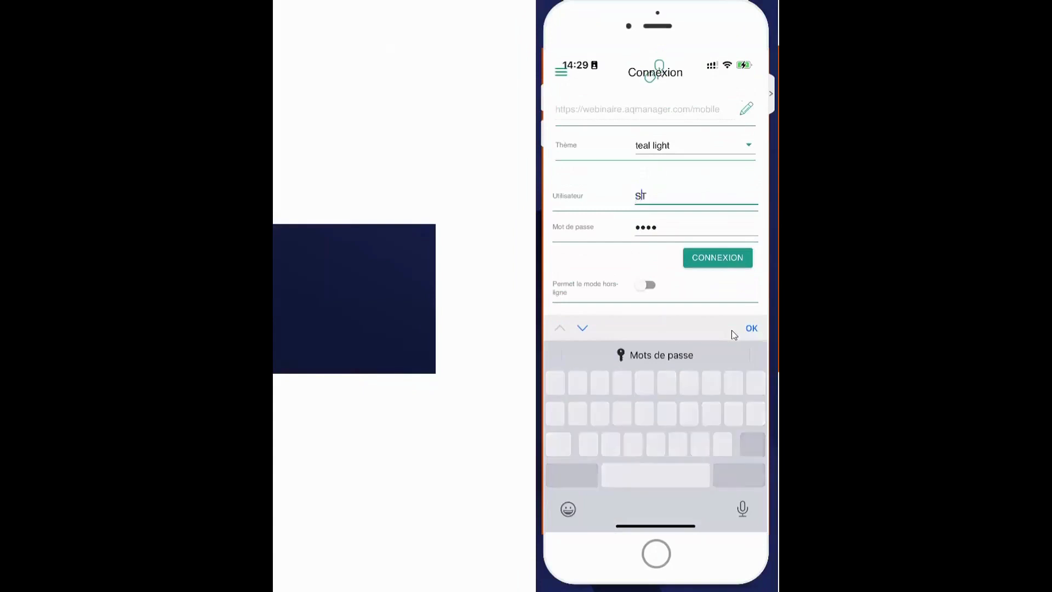
key("BackSpace")
type("a")
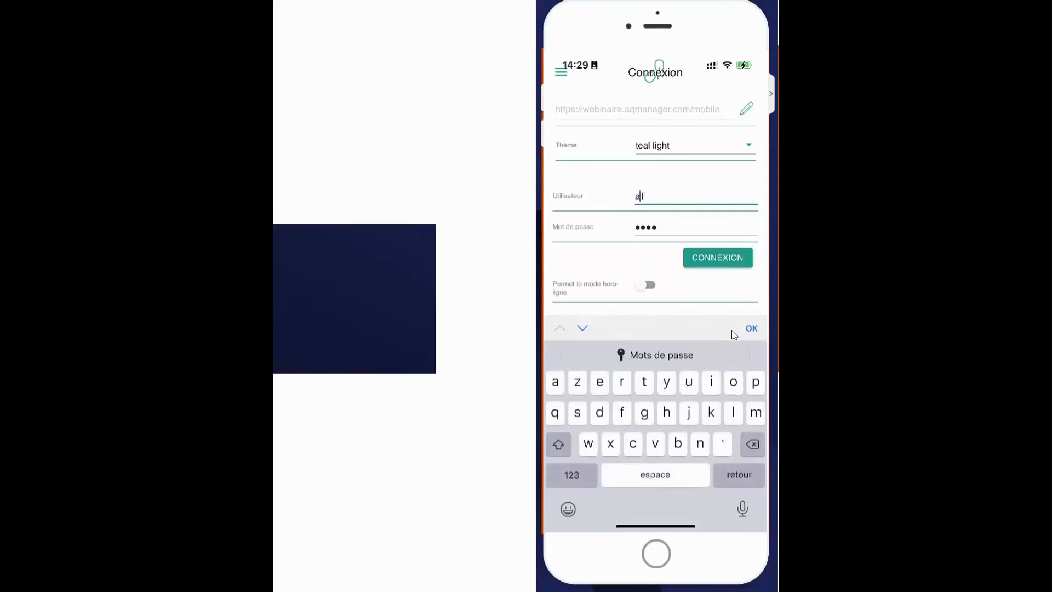
key("BackSpace")
type("A")
key("Return")
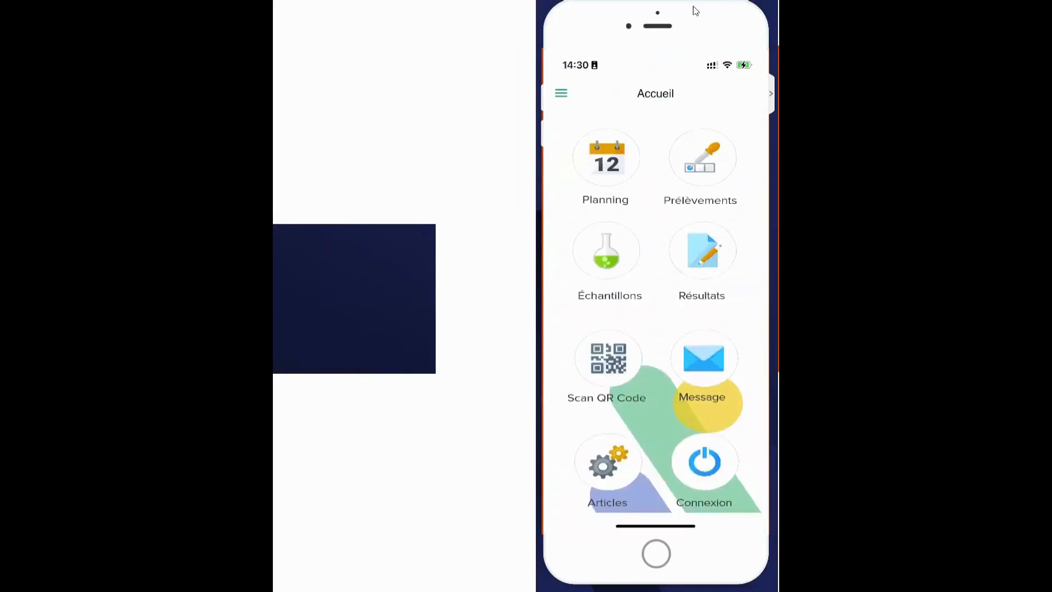
Enter 25000 as the Teneur en germes à 30°C result for sample 22-000010, save it, and leave the phone view
mouse_move(695, 19)
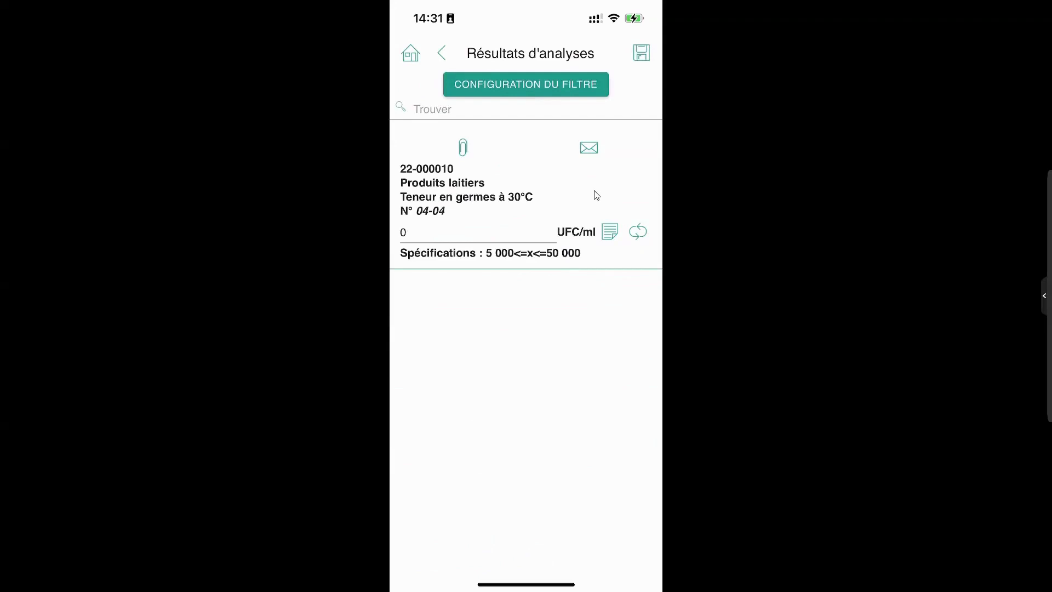
left_click(472, 233)
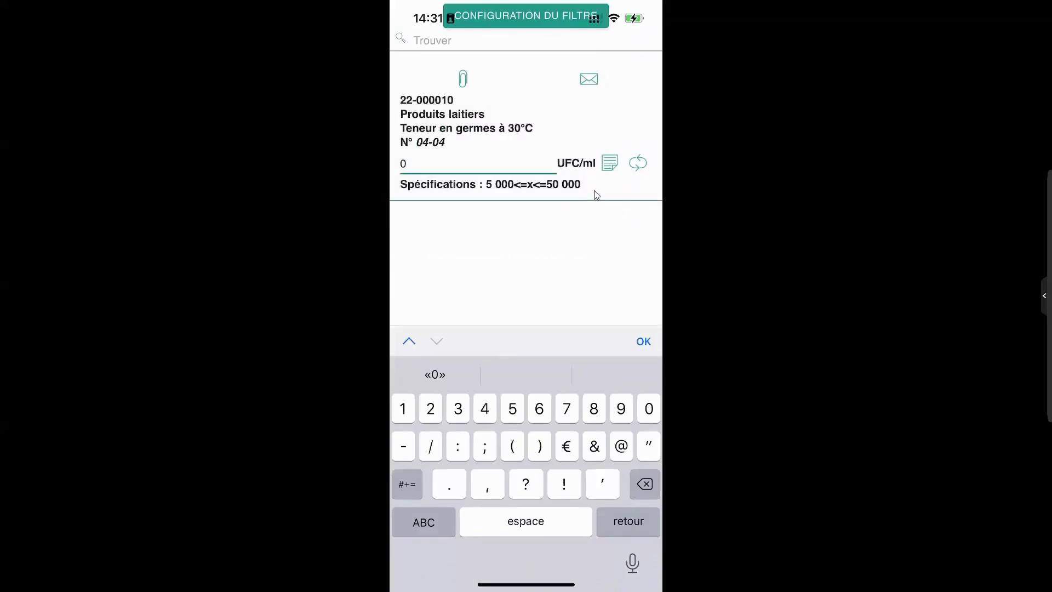
key("BackSpace")
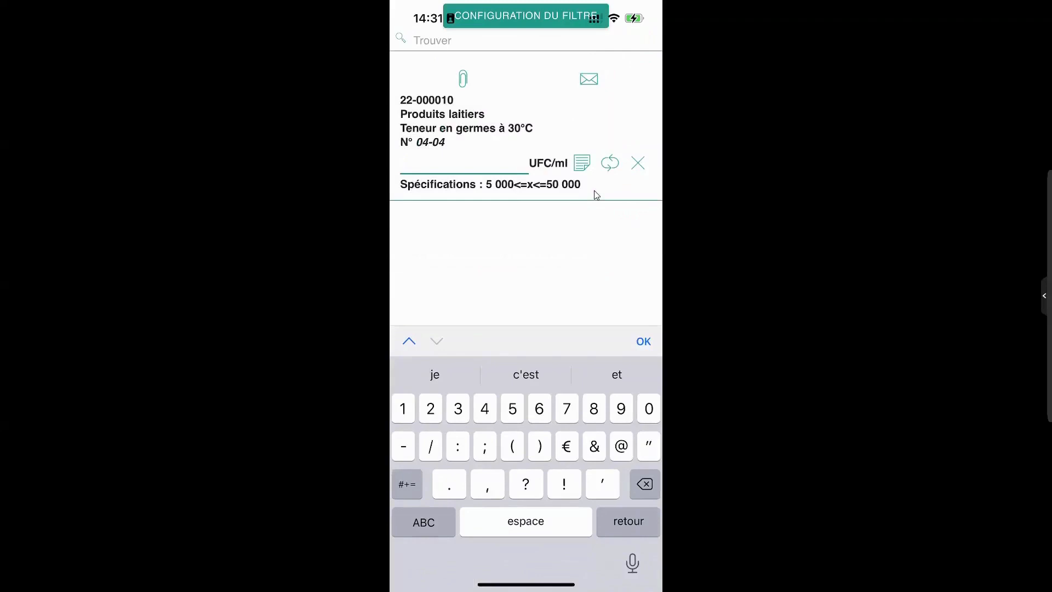
type("25000")
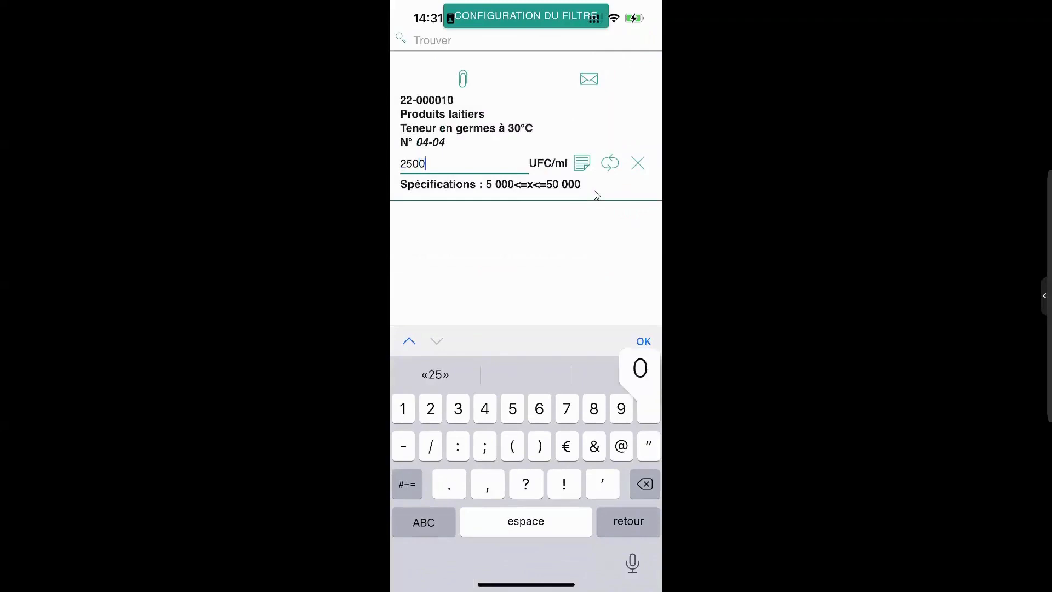
key("Return")
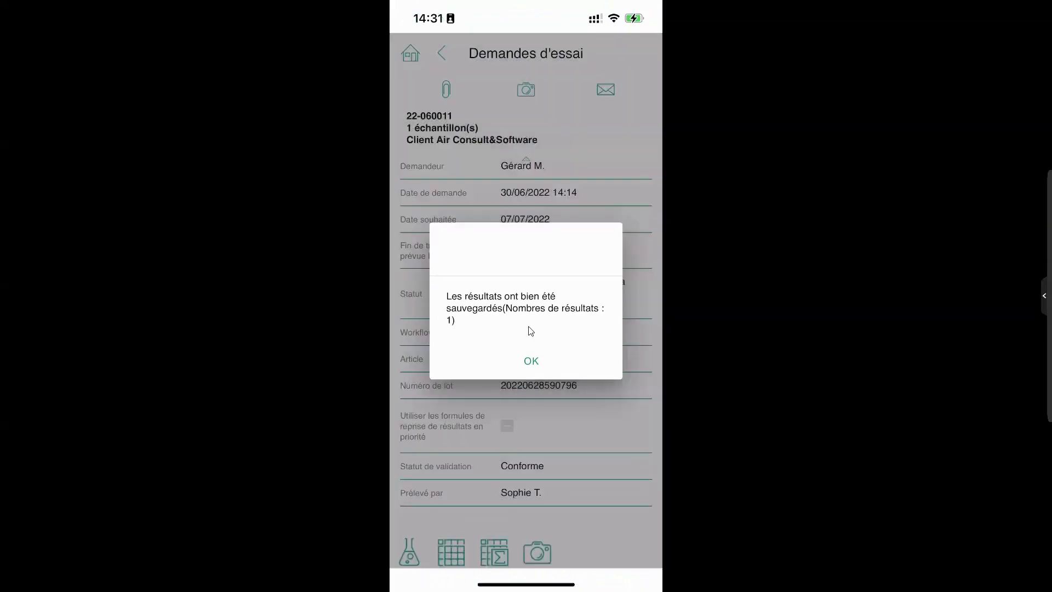
left_click(531, 331)
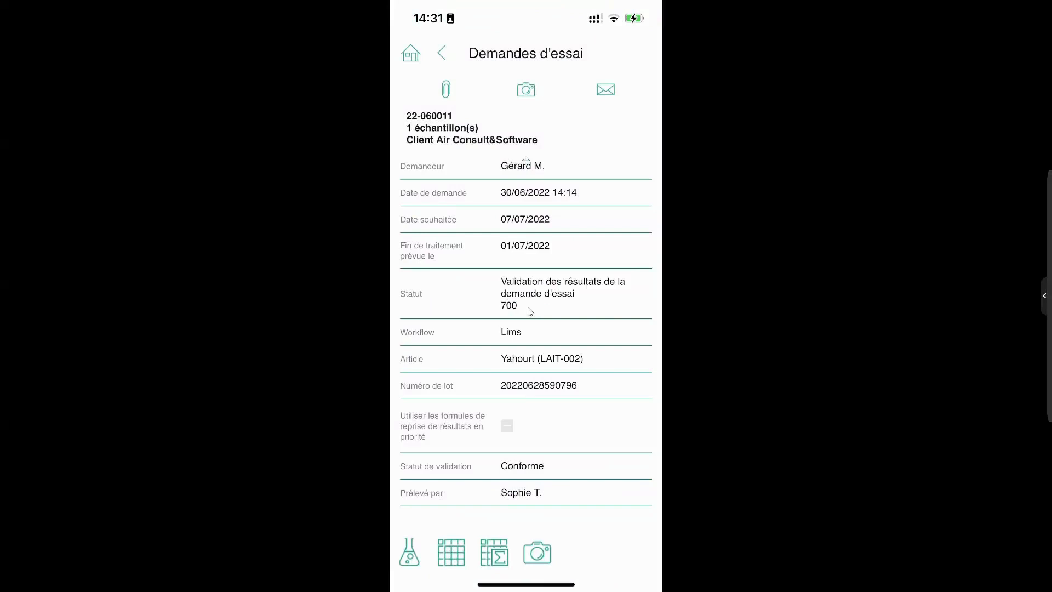
key("Escape")
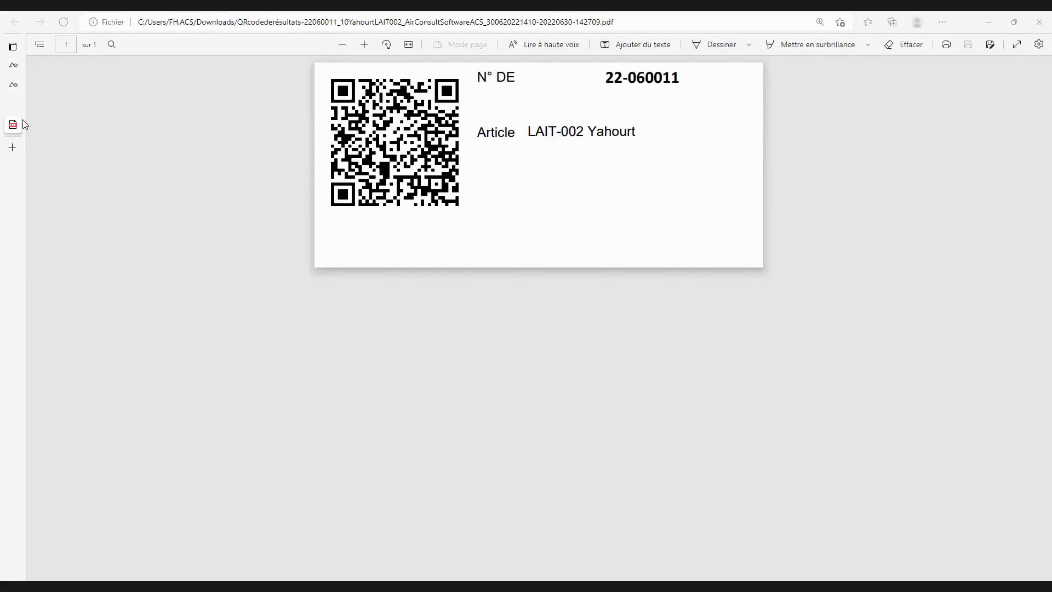
Close the QR code PDF and test request, log out as technician, and log in as laboratory manager with the account password
middle_click(23, 125)
middle_click(35, 86)
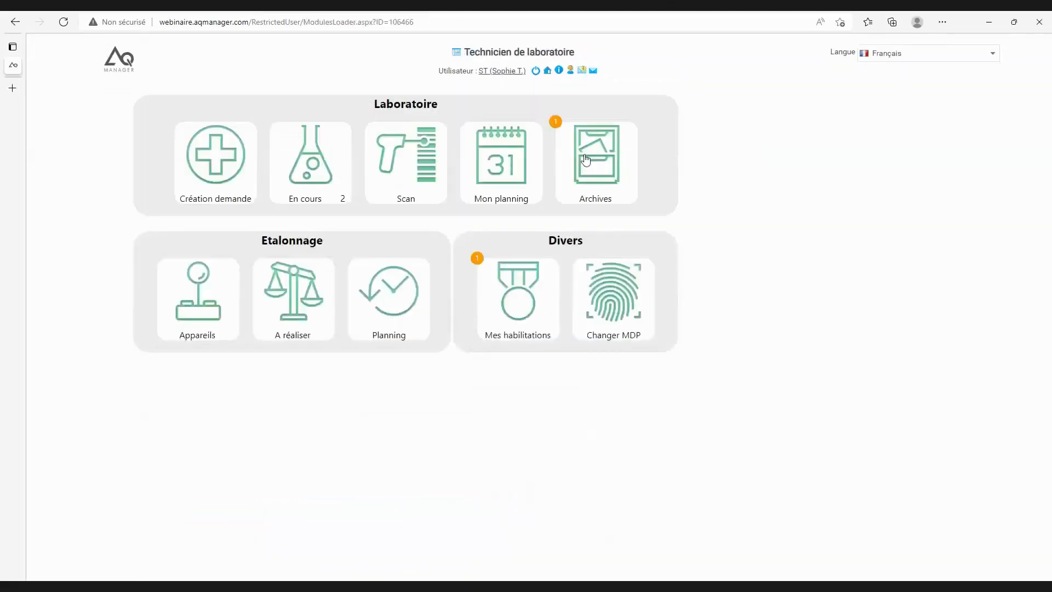
left_click(586, 159)
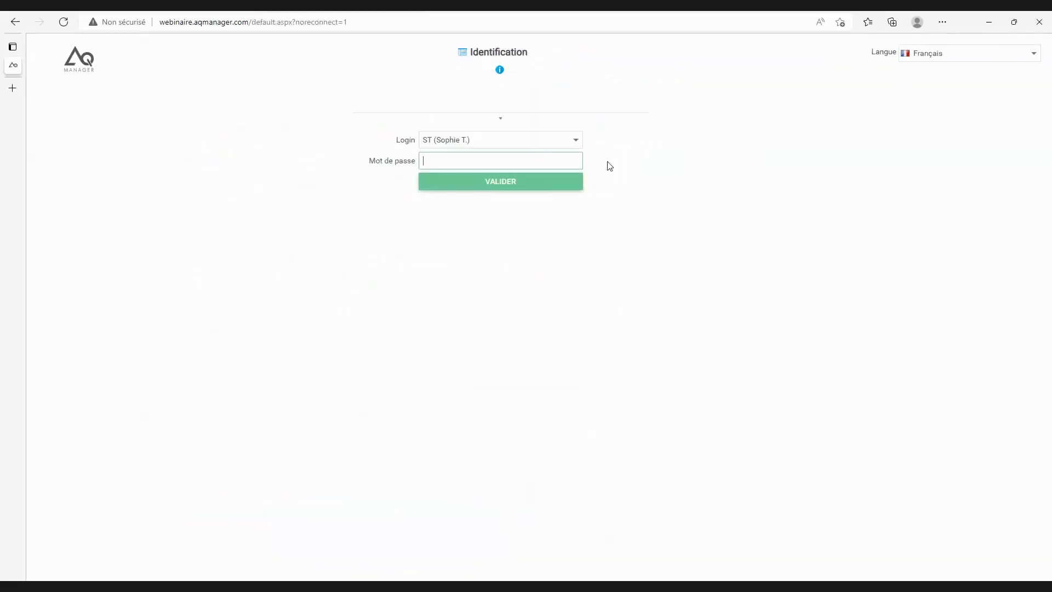
left_click(575, 140)
left_click(500, 214)
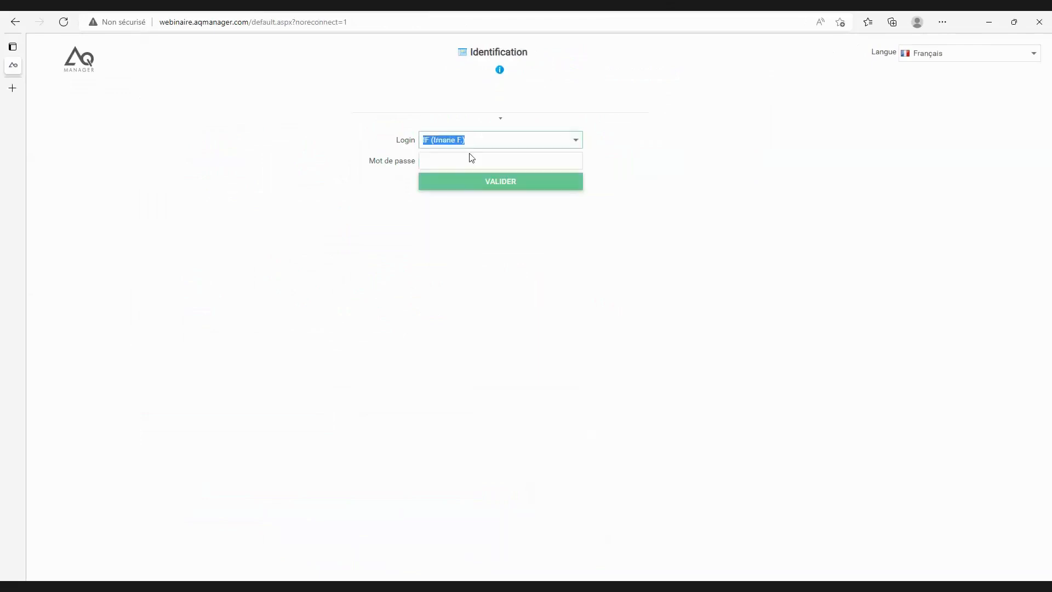
left_click(471, 160)
type("••••")
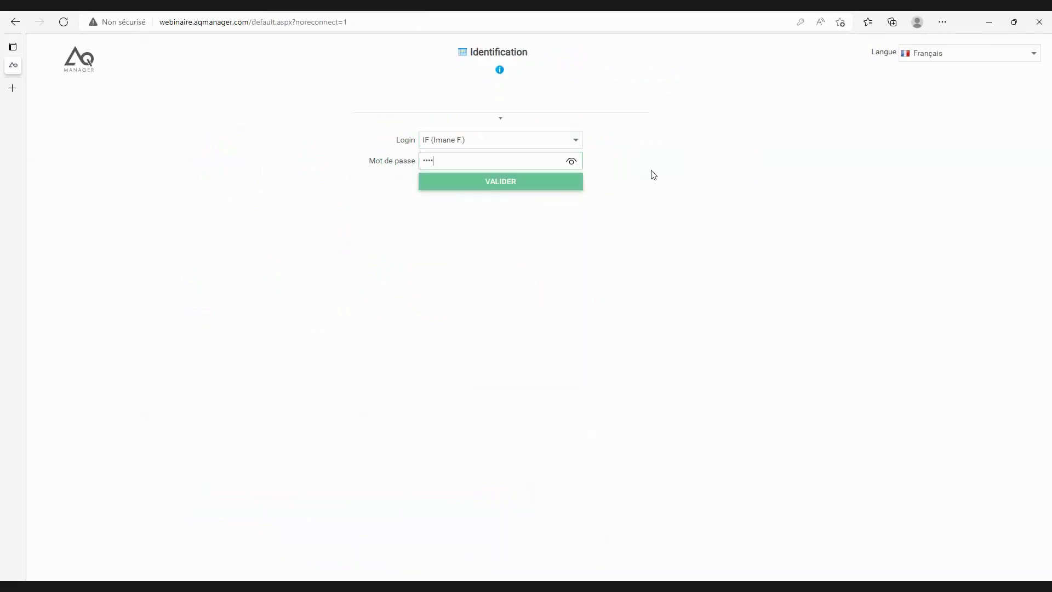
key("Return")
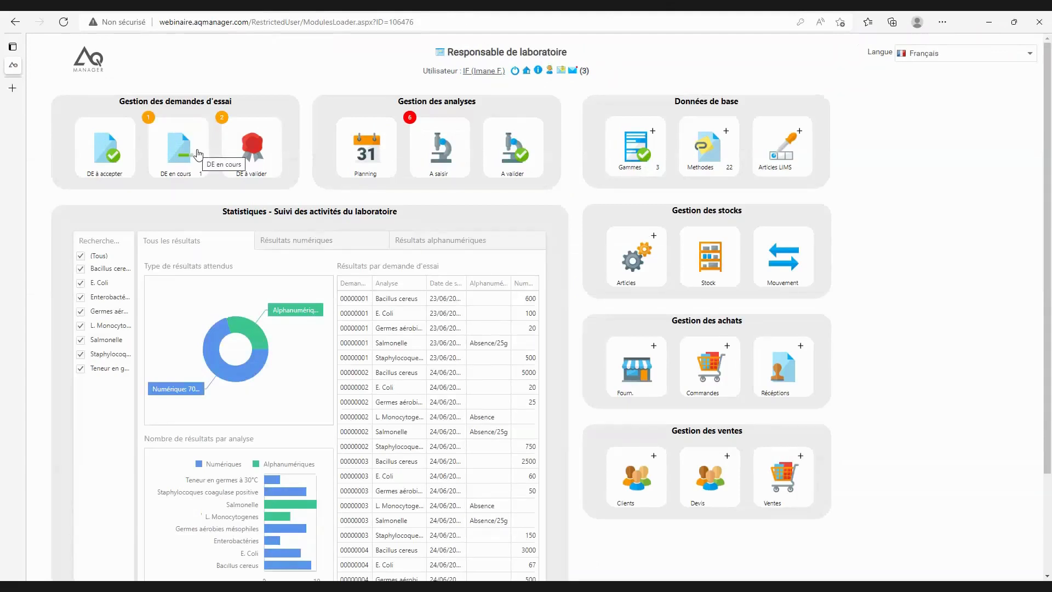
Open the list of test requests to validate and select Yahourt request 0011
left_click(261, 149)
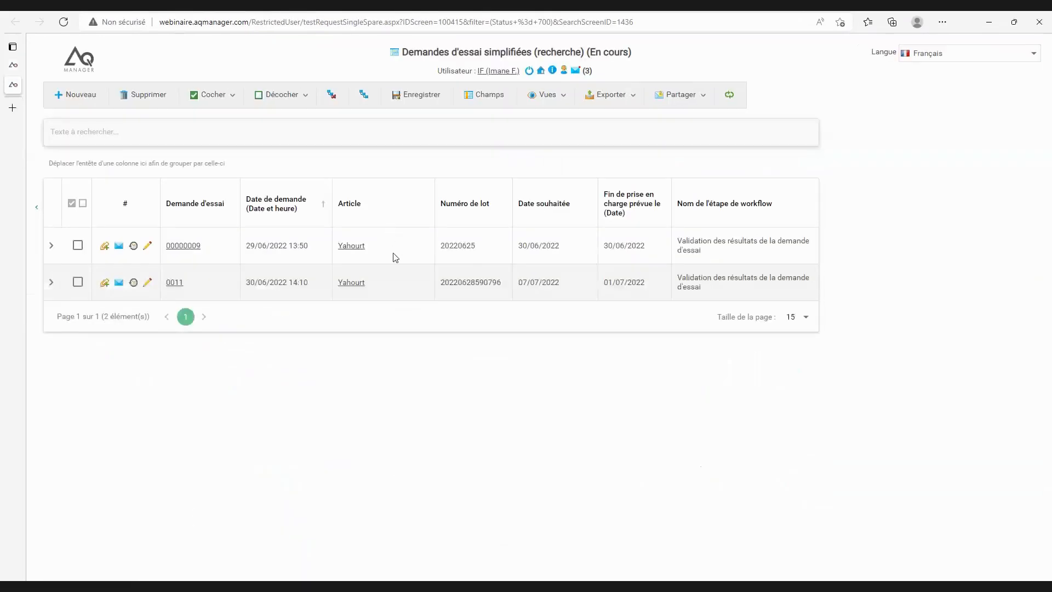
left_click(415, 286)
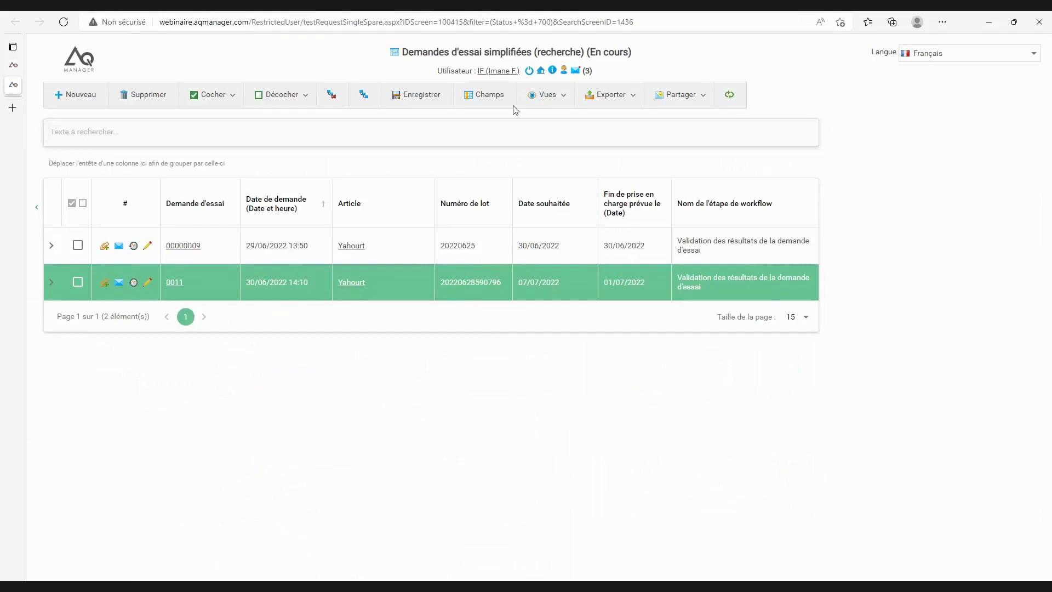
Open the field selection for the request list and place its window below the table
left_click(483, 96)
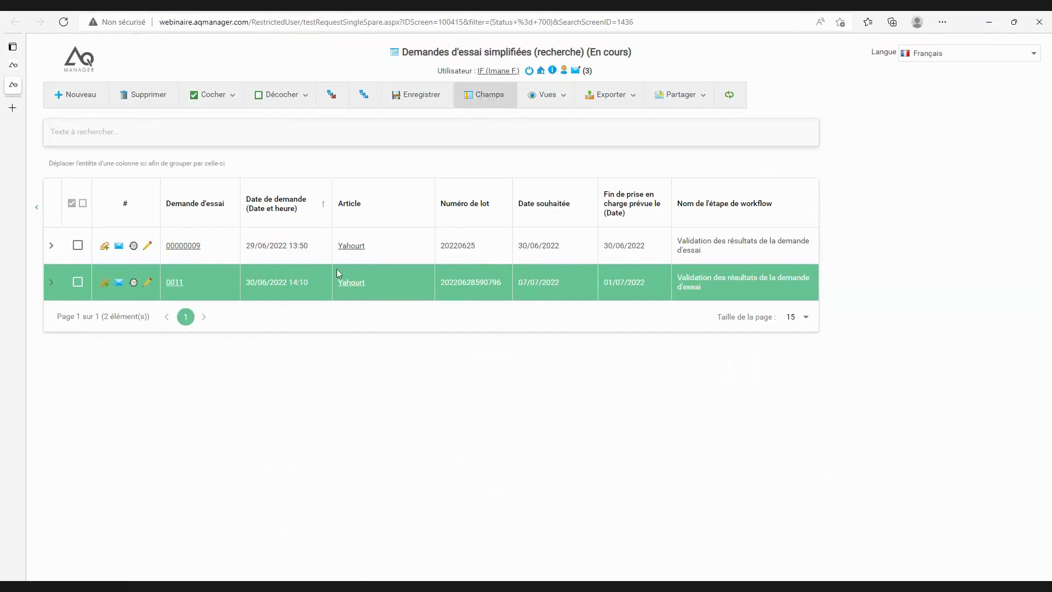
scroll(200, 236, "down", 15)
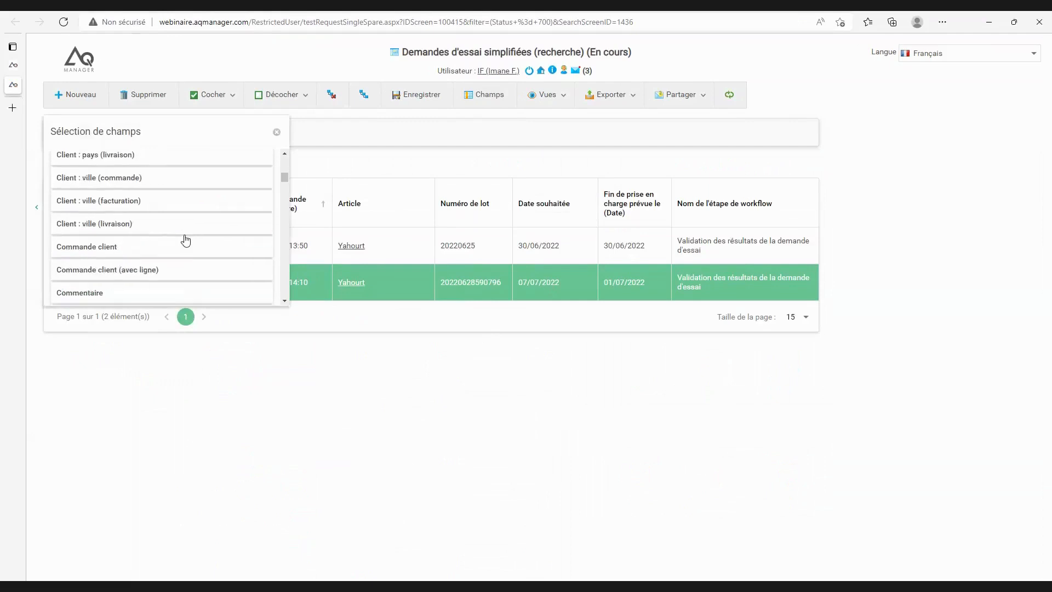
scroll(192, 190, "down", 8)
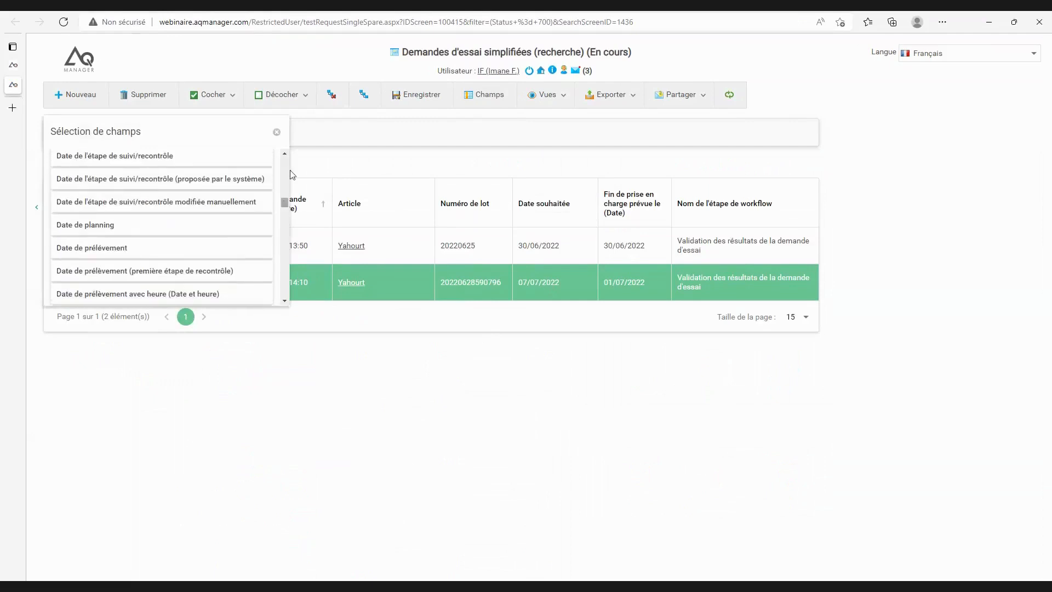
left_click_drag(291, 170, 287, 159)
left_click_drag(231, 138, 479, 338)
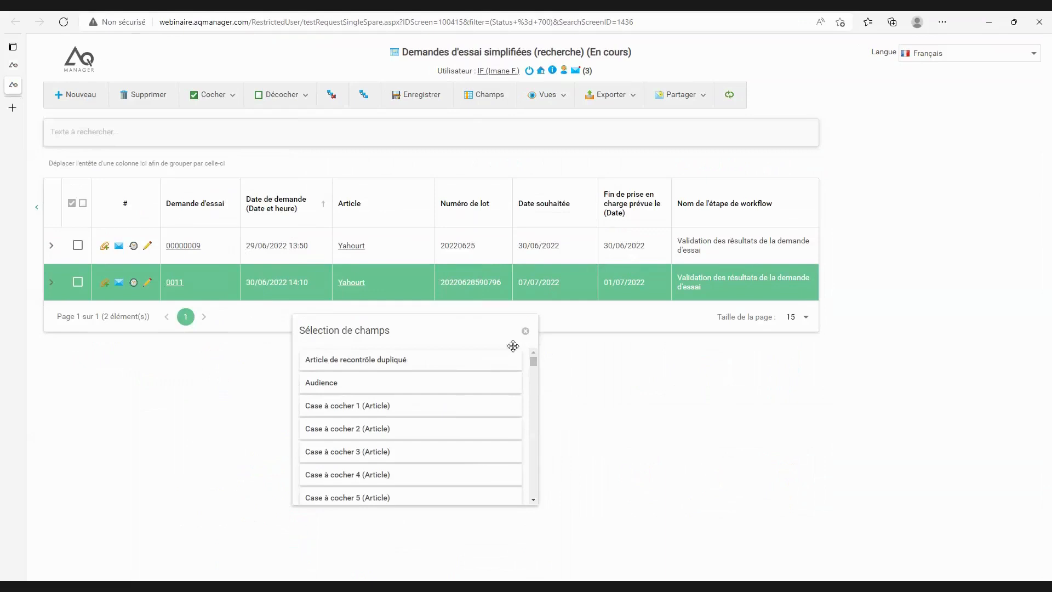
Add the Demandeur column to the request list between Demande d'essai and Date de demande
left_click_drag(535, 362, 521, 416)
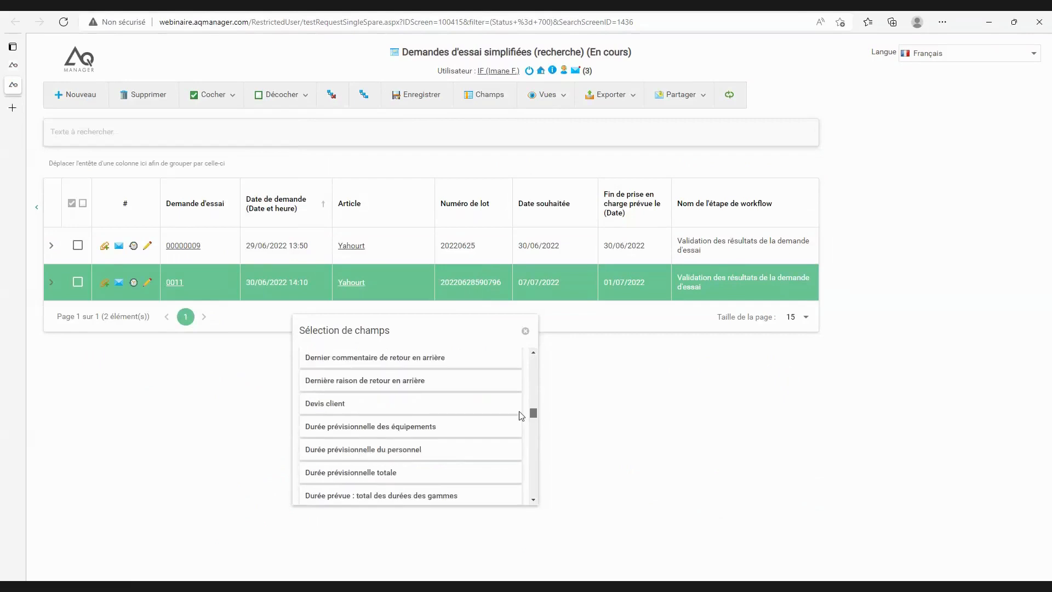
scroll(385, 425, "up", 2)
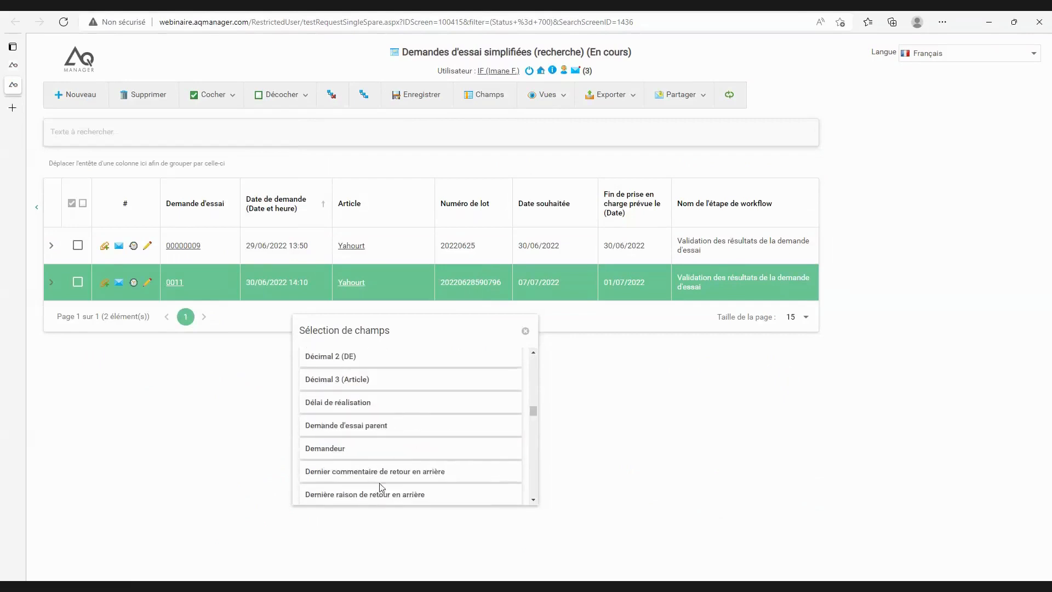
scroll(382, 488, "up", 2)
scroll(382, 485, "down", 2)
scroll(380, 481, "up", 6)
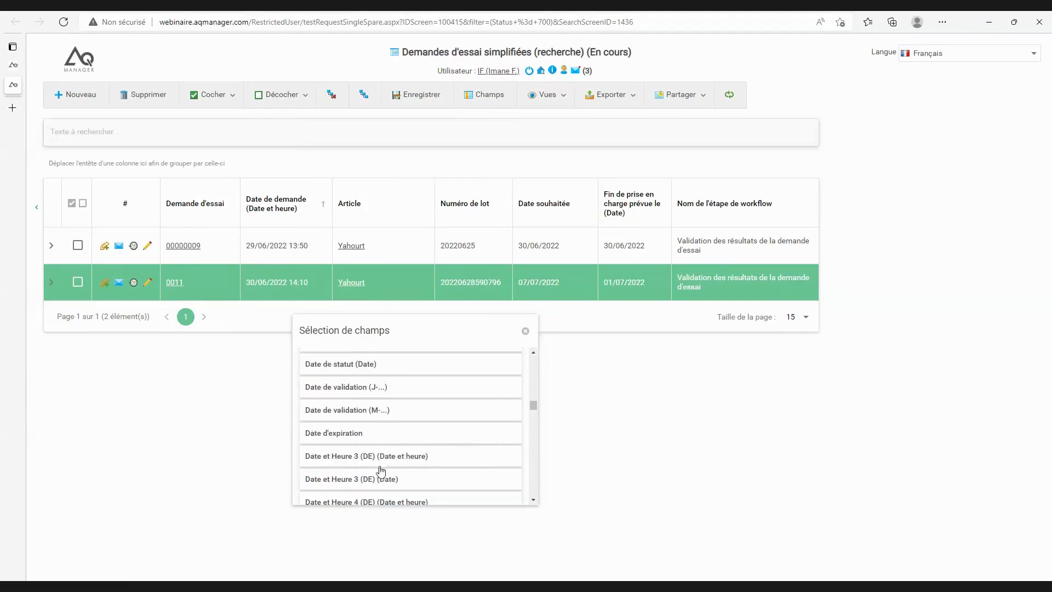
scroll(406, 433, "down", 7)
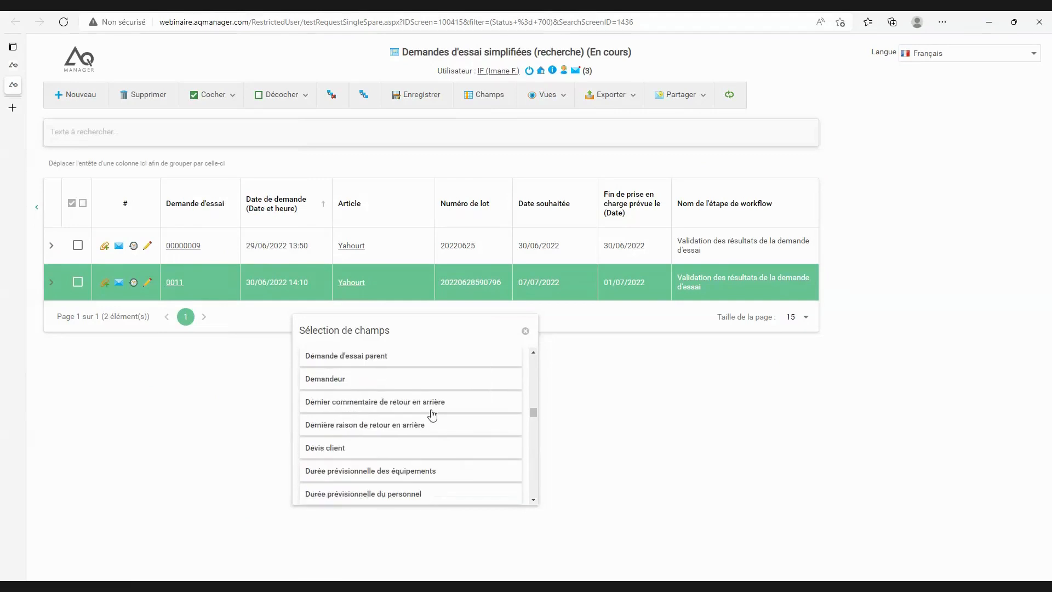
scroll(439, 418, "down", 8)
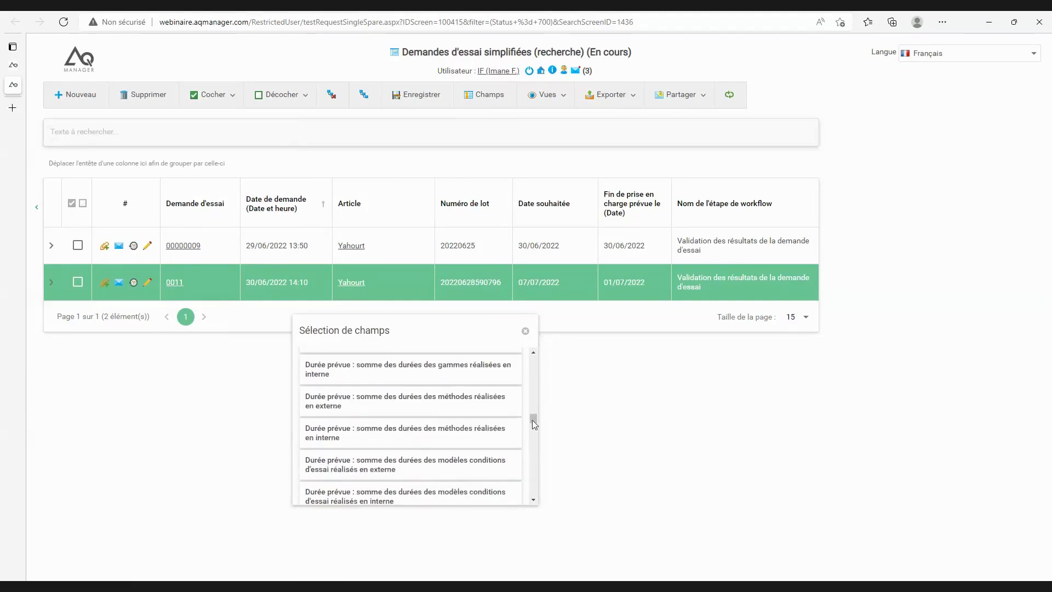
scroll(472, 420, "up", 10)
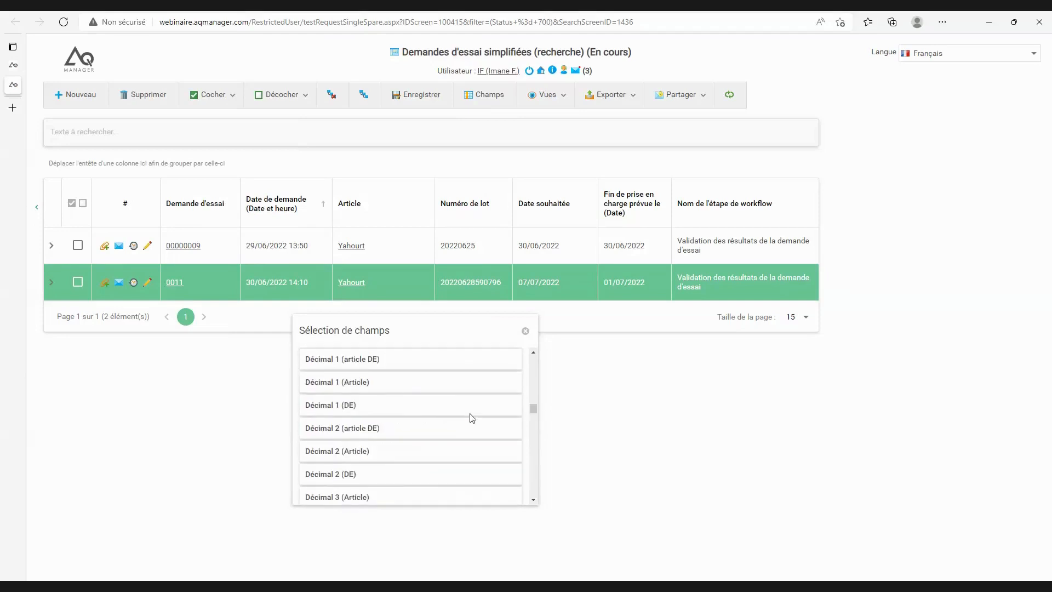
scroll(471, 420, "down", 6)
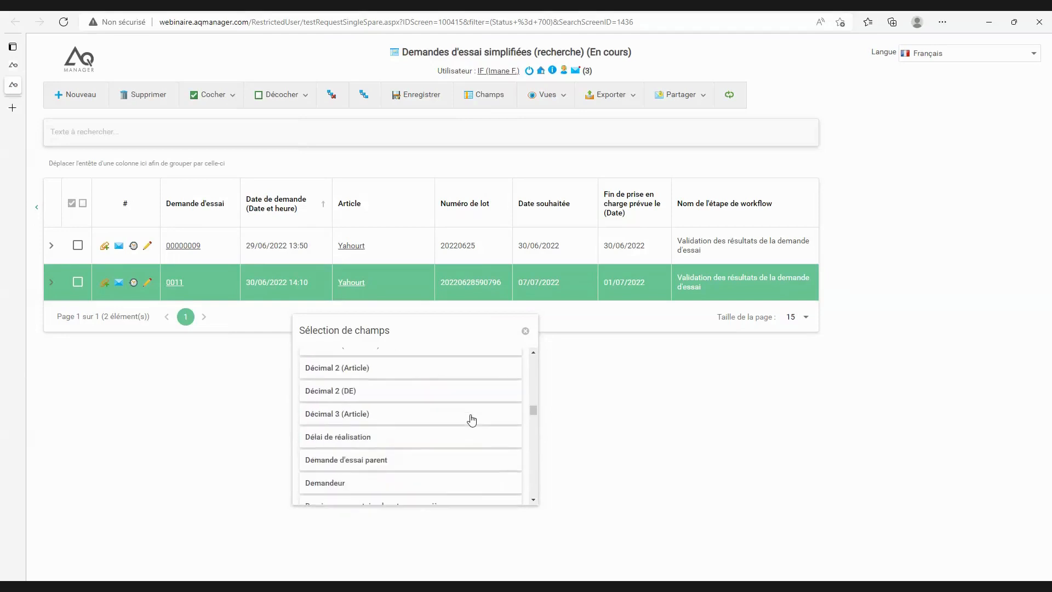
left_click_drag(390, 421, 251, 222)
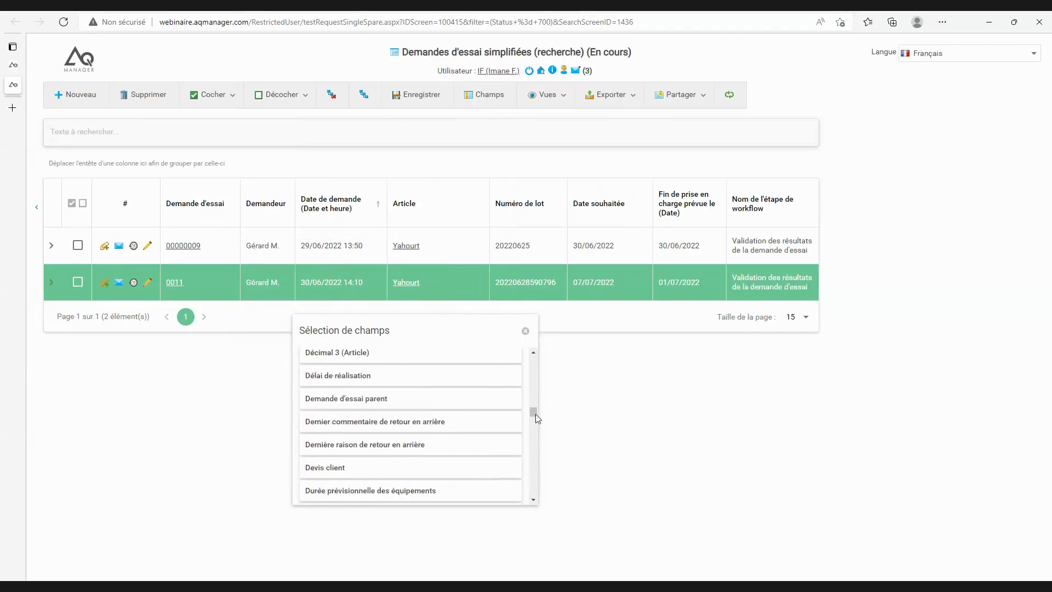
Add the Nom du client column after Demandeur, widen it to fit the full client name, and close the field selection
scroll(534, 417, "down", 3)
left_click_drag(534, 421, 482, 455)
scroll(482, 454, "up", 5)
left_click_drag(364, 433, 317, 230)
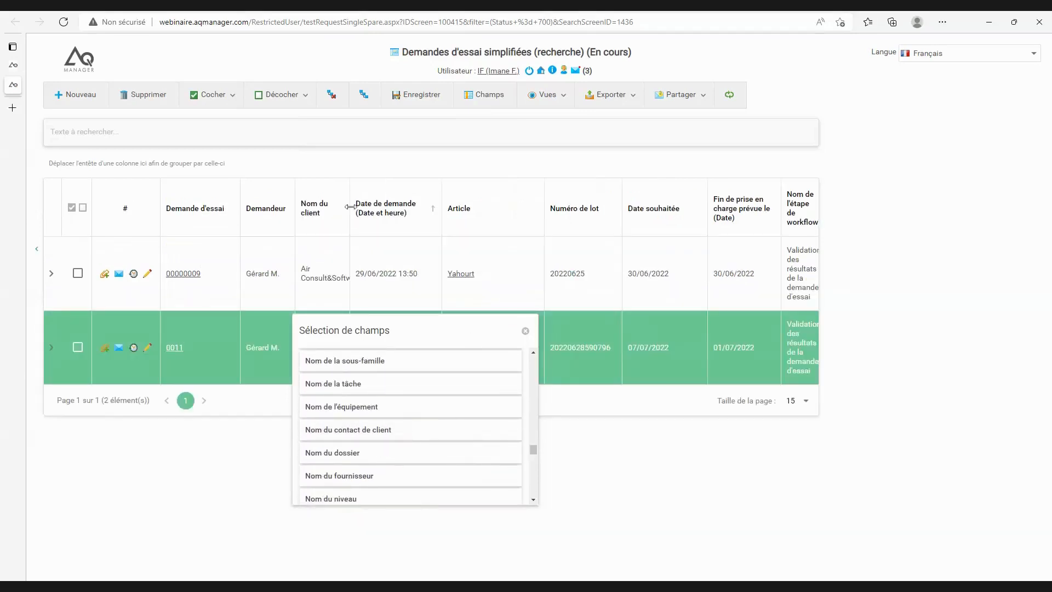
left_click_drag(395, 222, 432, 222)
left_click(526, 331)
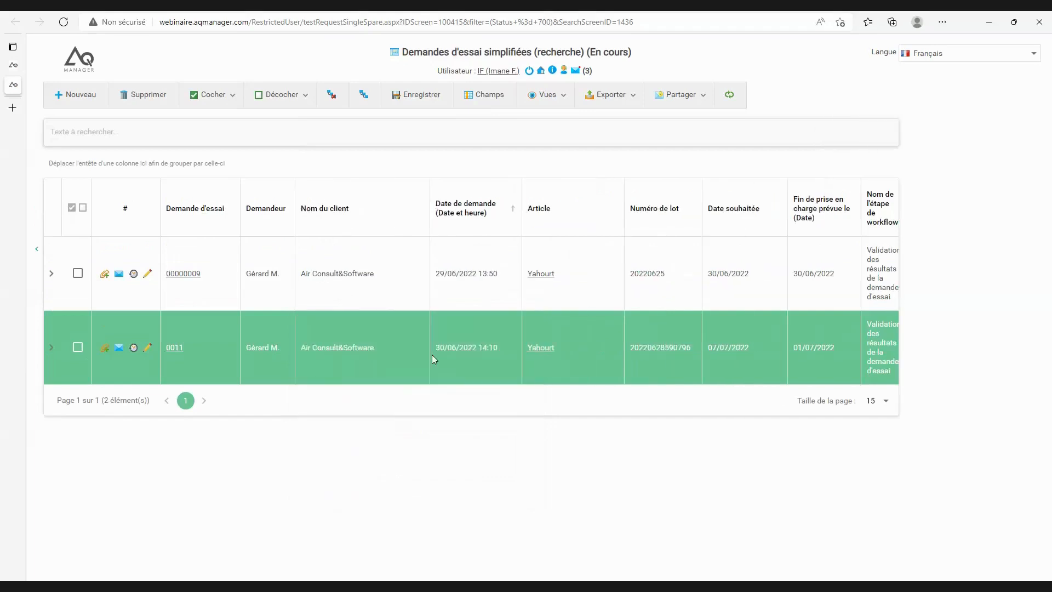
left_click_drag(432, 354, 576, 348)
left_click(613, 399)
left_click(136, 136)
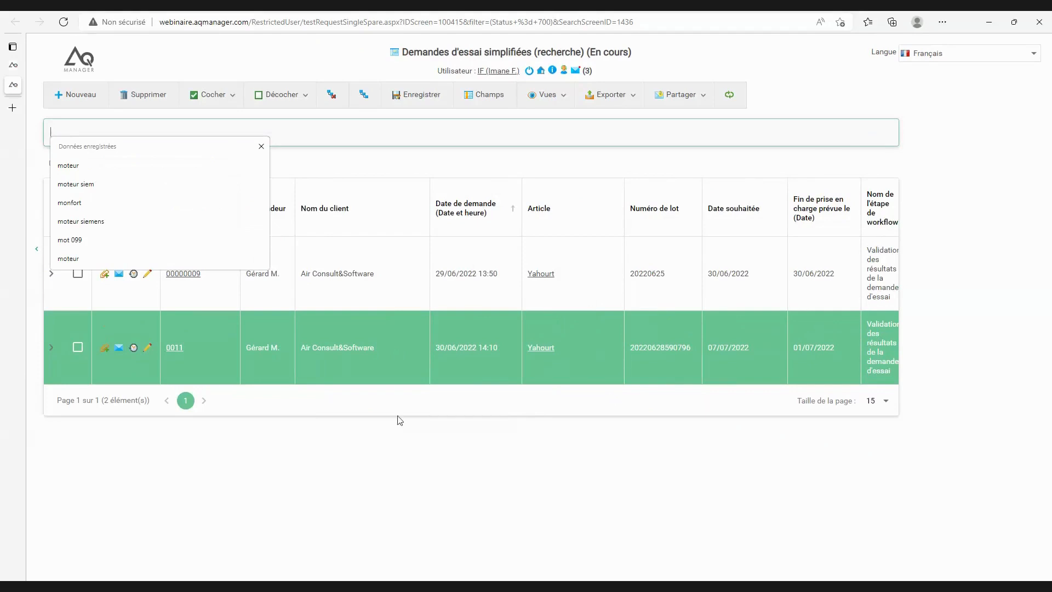
left_click(381, 317)
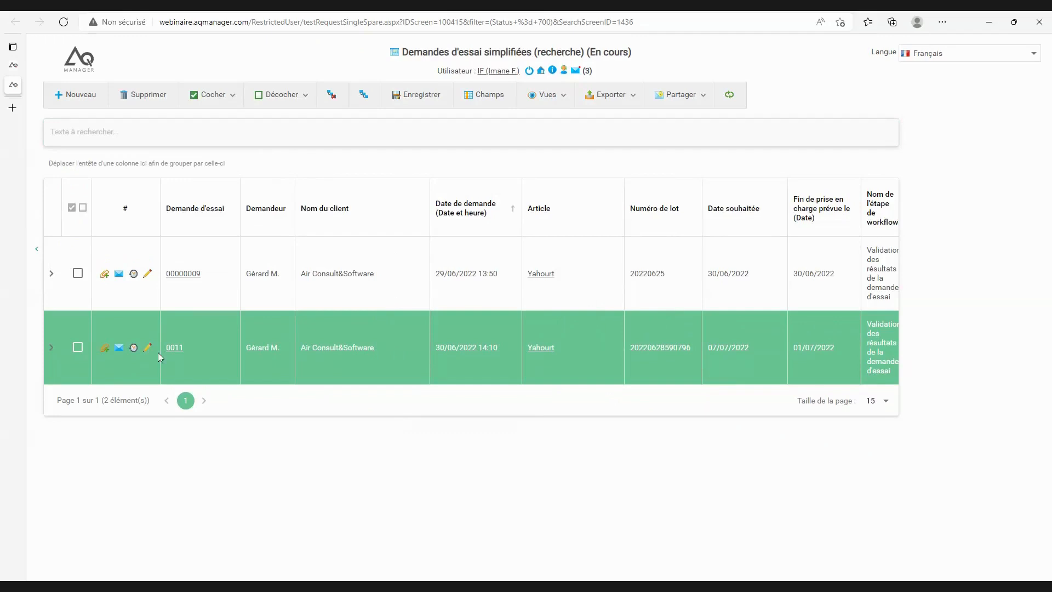
Open Yahourt test request 0011 and highlight its workflow status
double_click(304, 338)
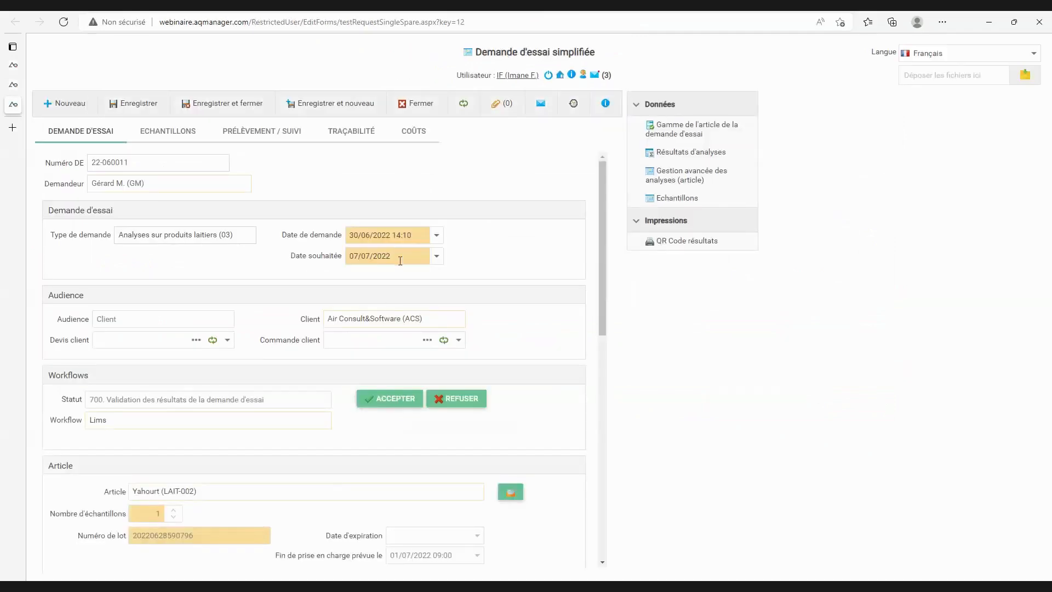
left_click_drag(94, 400, 160, 409)
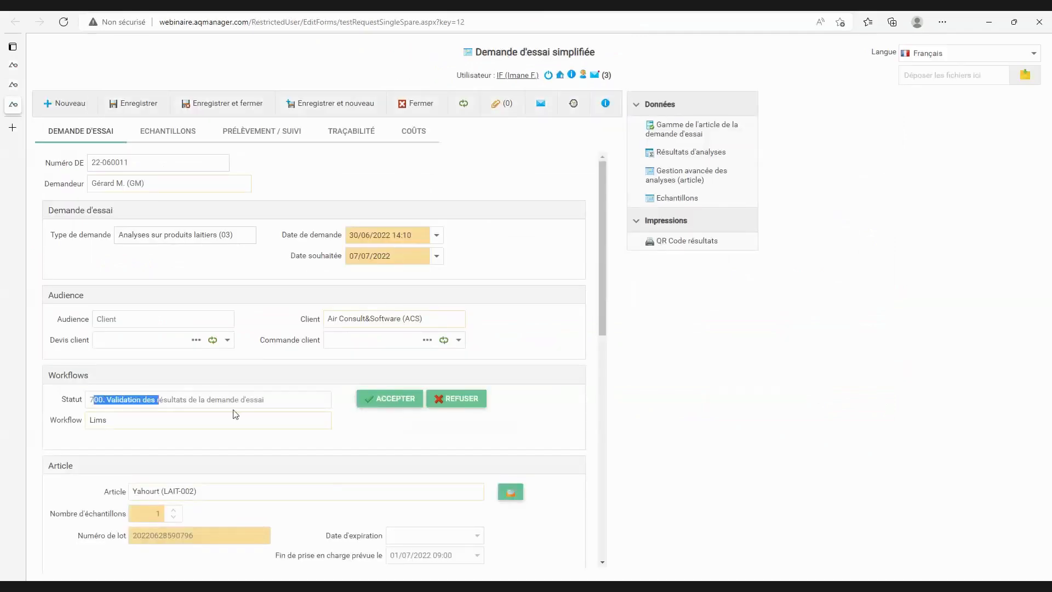
left_click_drag(233, 410, 278, 414)
Open the request's analysis results, check each method's result against its specifications, and close the results page
left_click(540, 365)
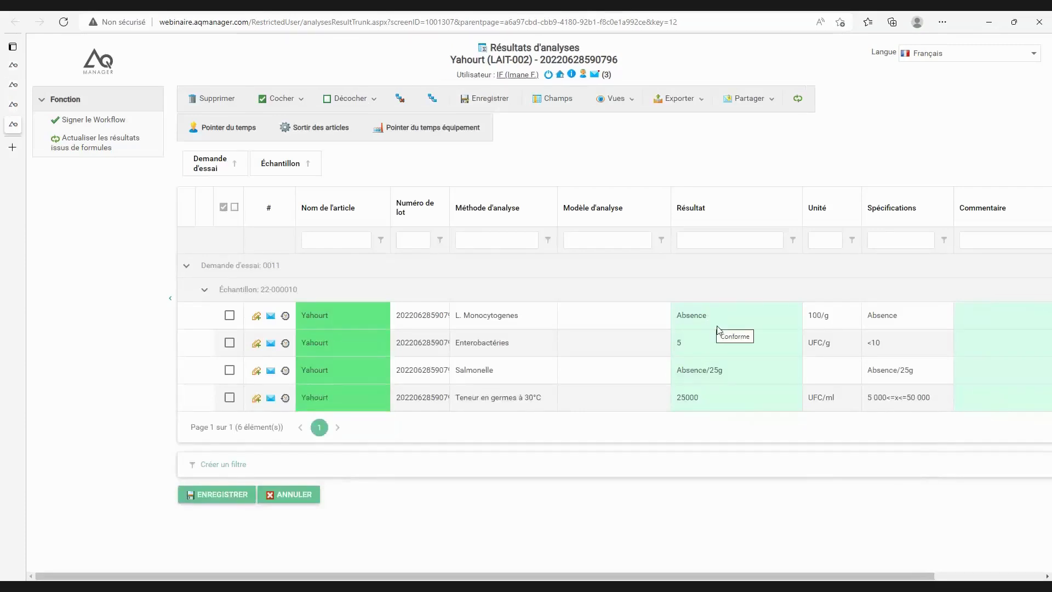
left_click(717, 327)
left_click(430, 404)
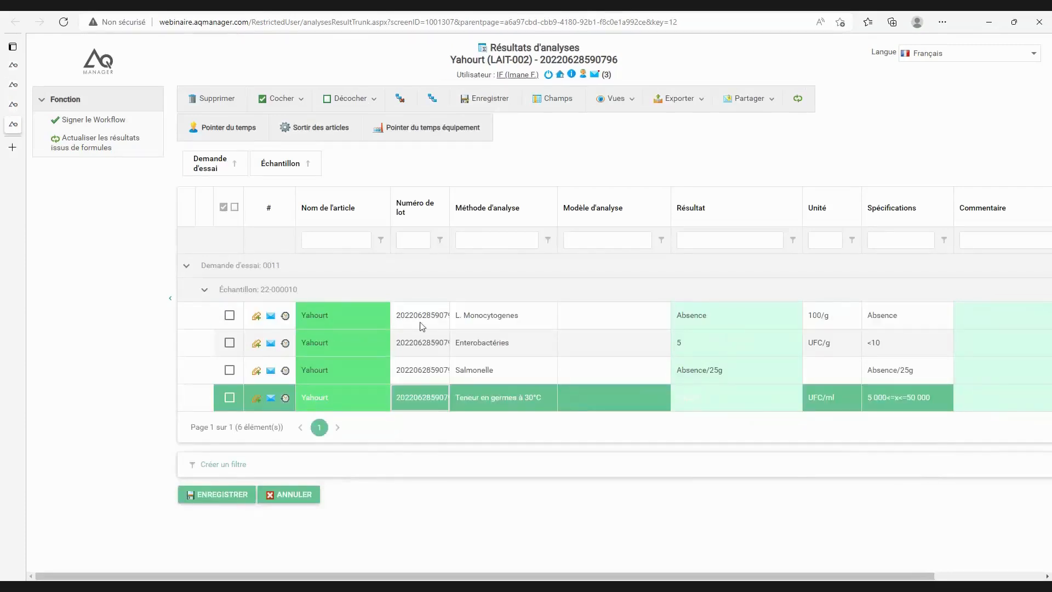
left_click(140, 294)
left_click(551, 380)
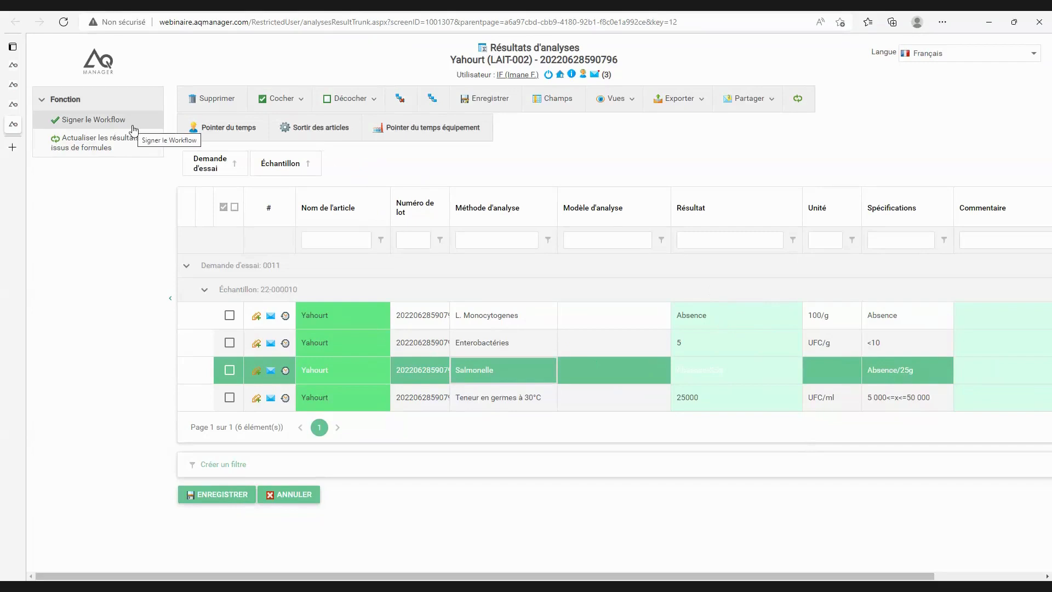
mouse_move(18, 130)
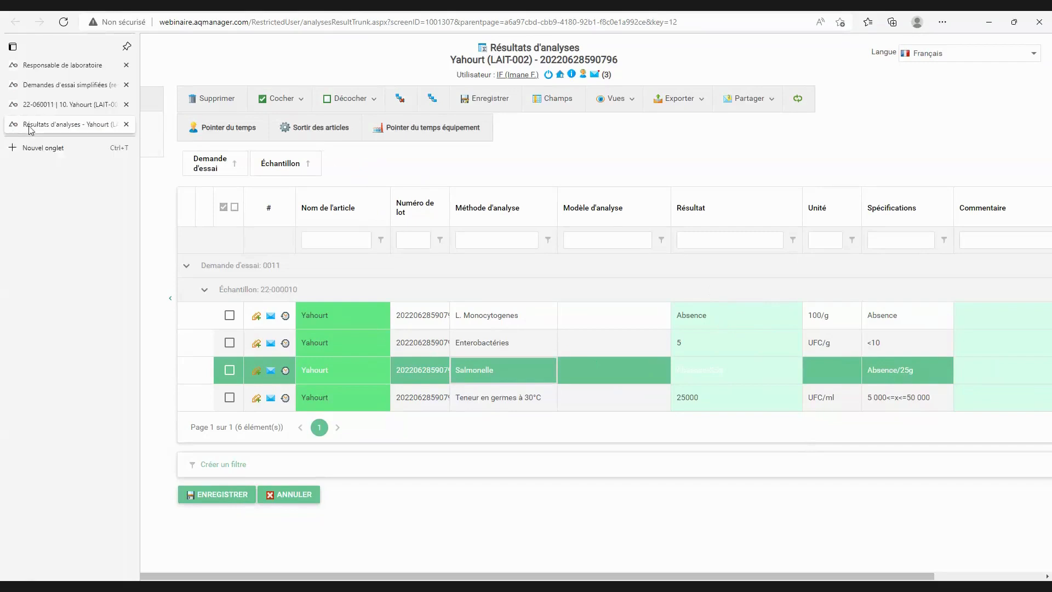
left_click(126, 124)
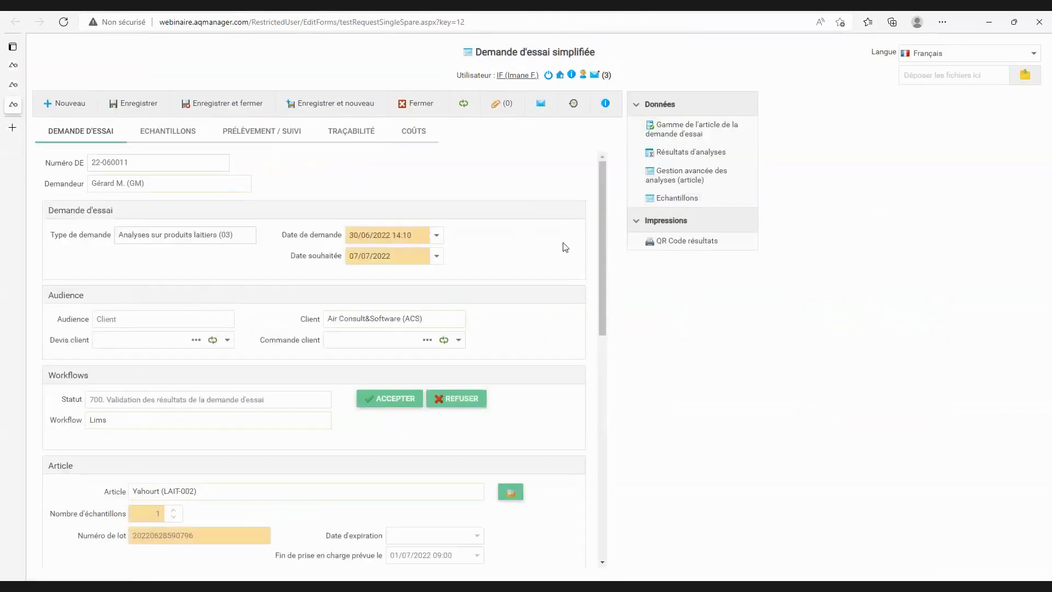
Review the request's workflow, article characteristics and validation sections, including the available validation statuses
scroll(500, 304, "down", 8)
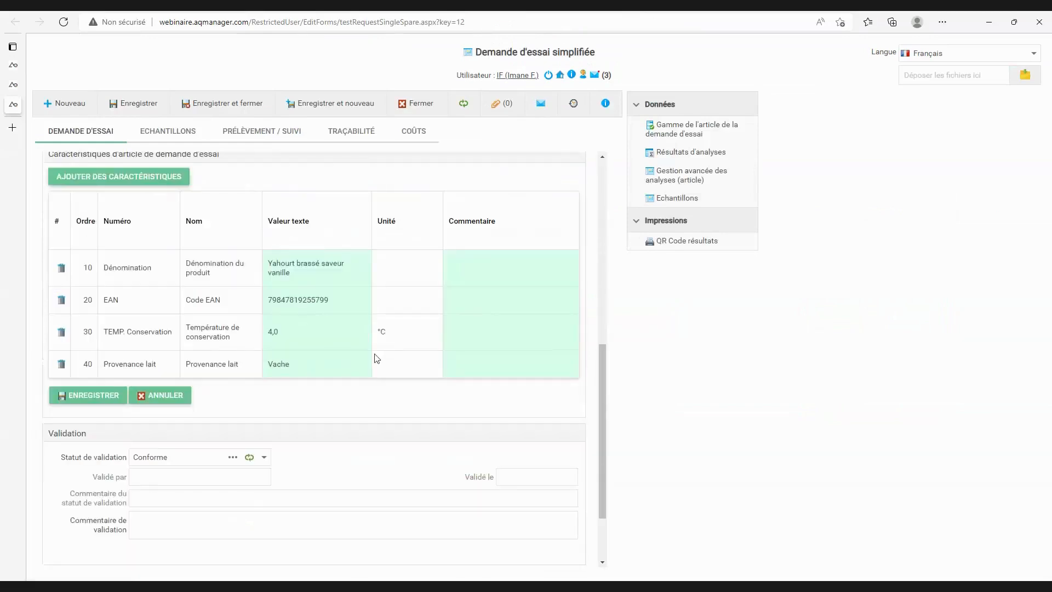
scroll(377, 359, "up", 6)
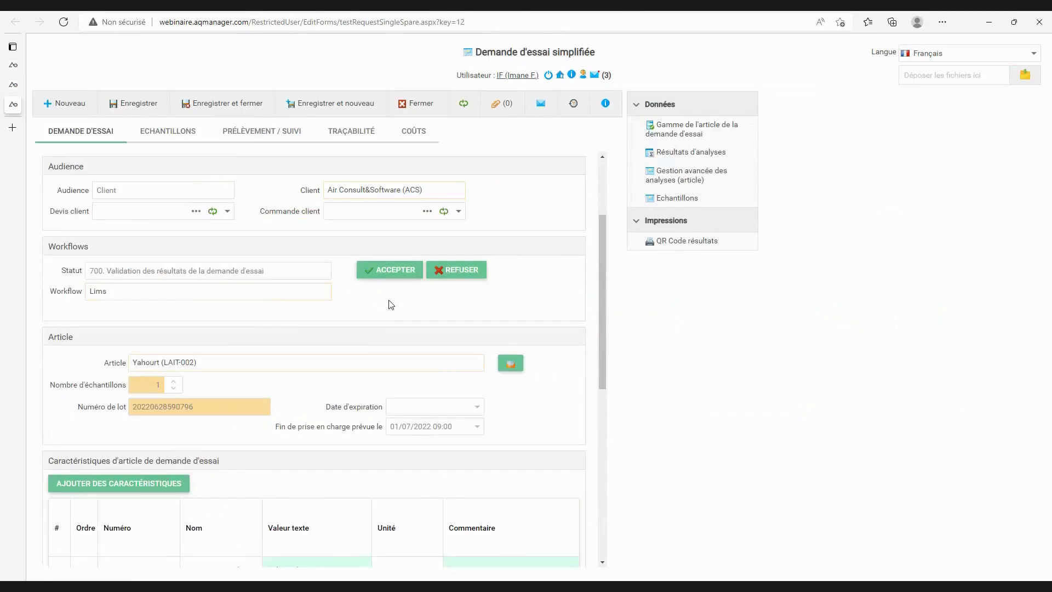
scroll(391, 305, "down", 5)
scroll(356, 301, "up", 2)
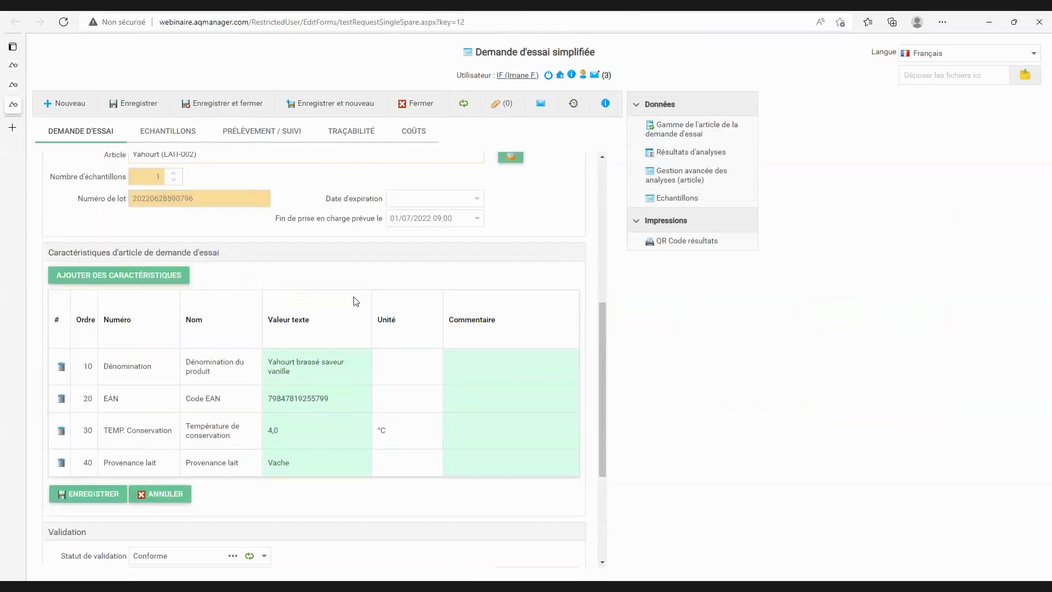
scroll(357, 301, "up", 4)
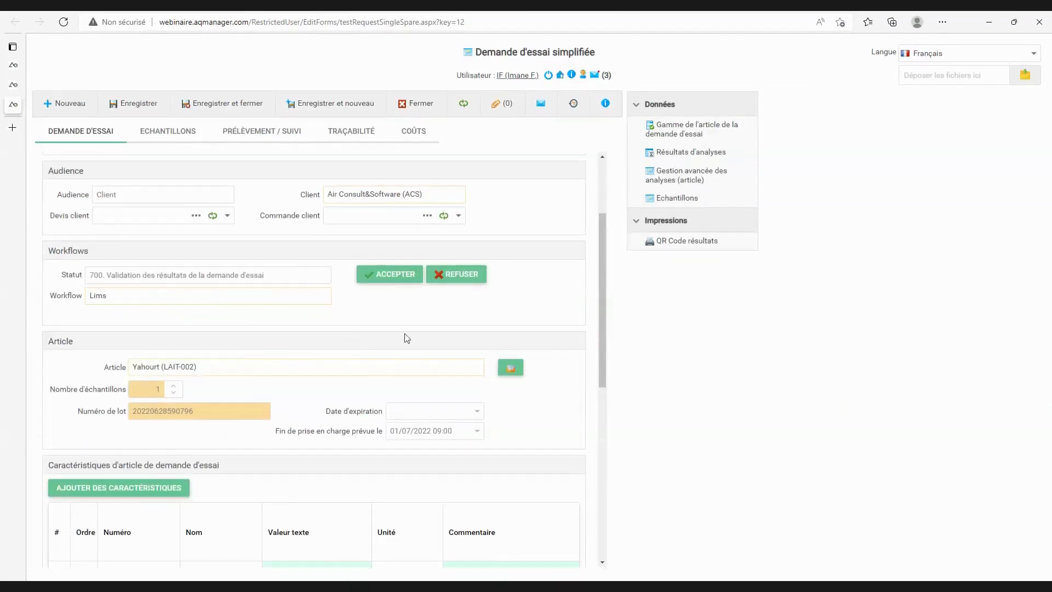
scroll(403, 336, "down", 7)
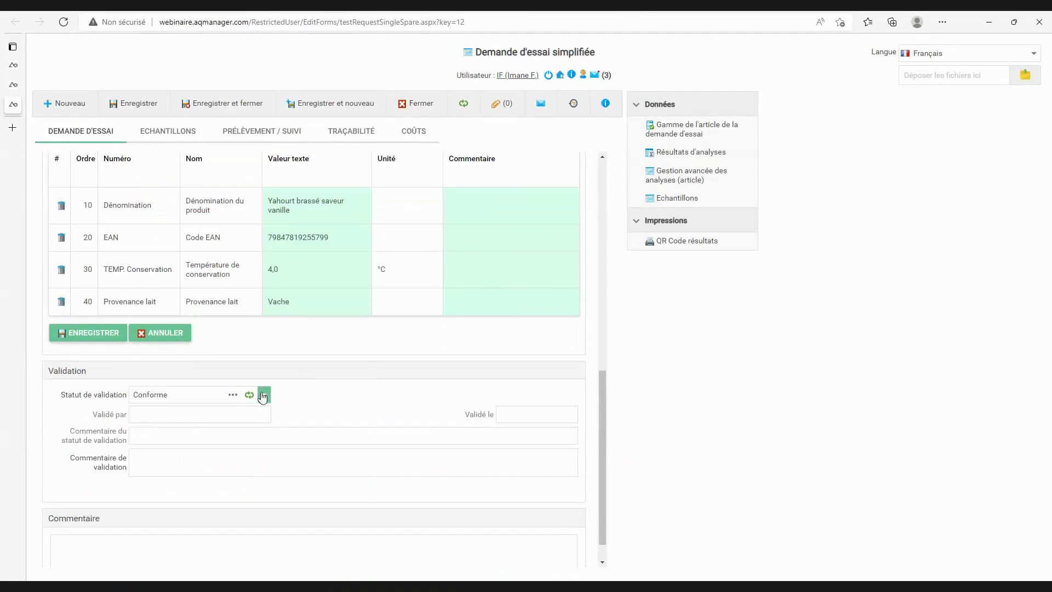
left_click(263, 396)
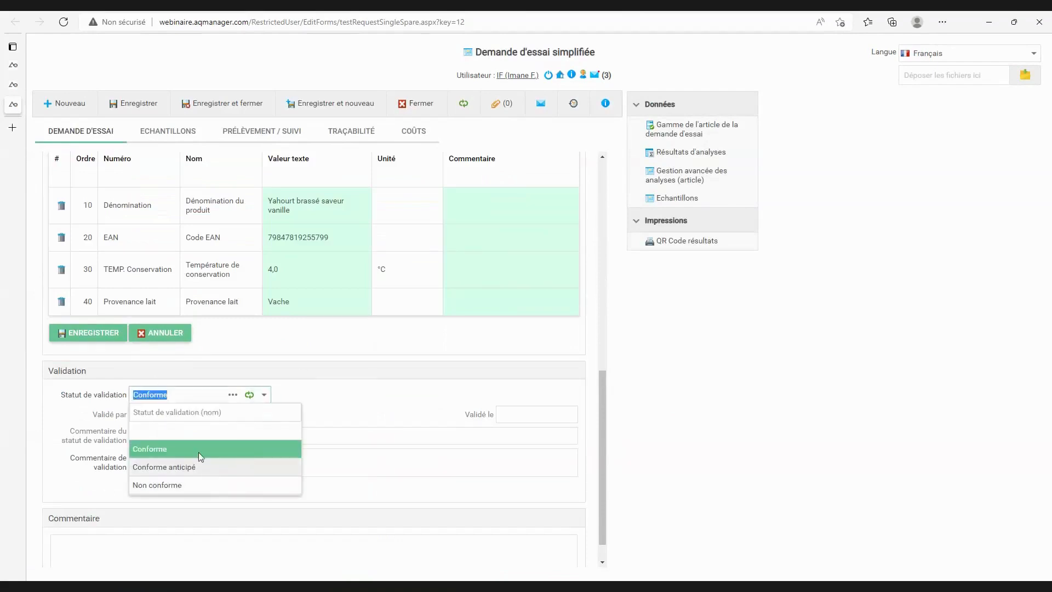
left_click(334, 395)
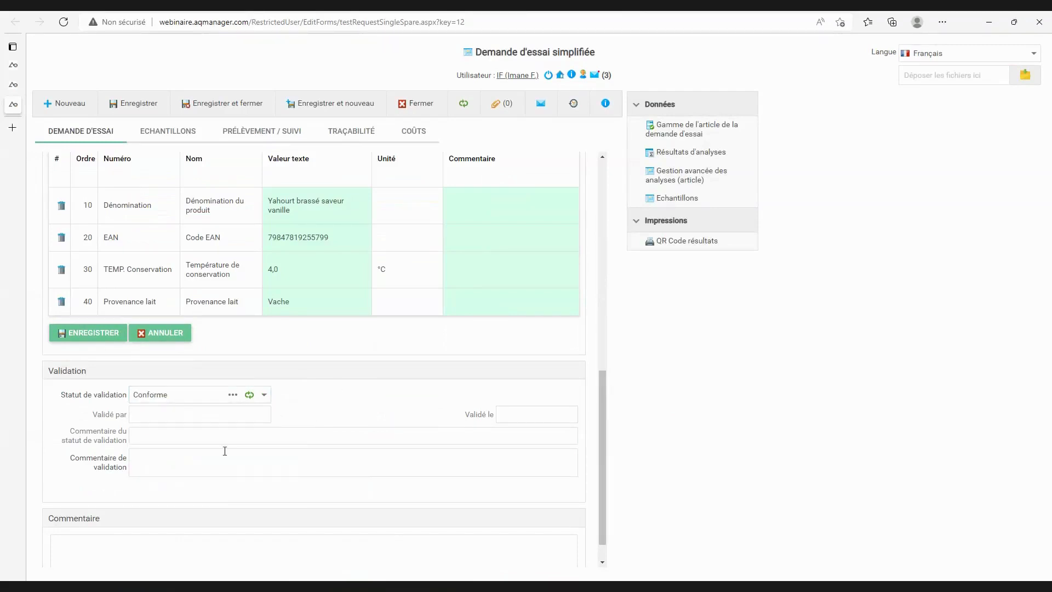
Enter the validation comment "Toutes les normes sont respectées, le produit nous paraît conforme"
left_click(175, 458)
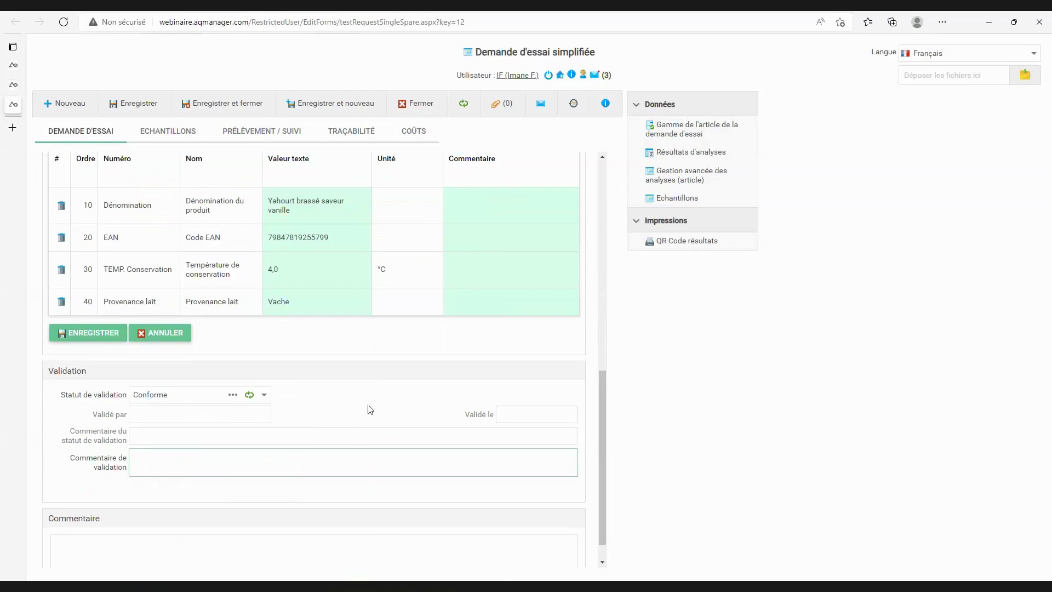
type("Tout est ok")
key("BackSpace")
key("BackSpace")
key("BackSpace")
key("BackSpace")
key("BackSpace")
key("BackSpace")
key("BackSpace")
type("es les normes sont respectées, le pr")
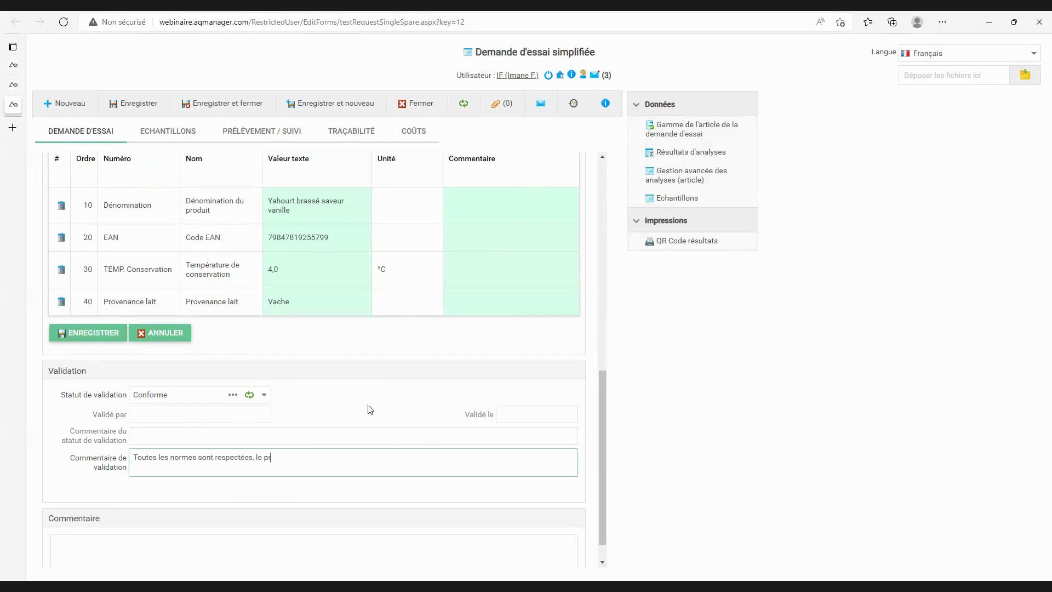
type("oduit nous paraît conforme")
Accept the results validation of the test request and sign it with the account password
scroll(400, 384, "up", 7)
left_click(391, 279)
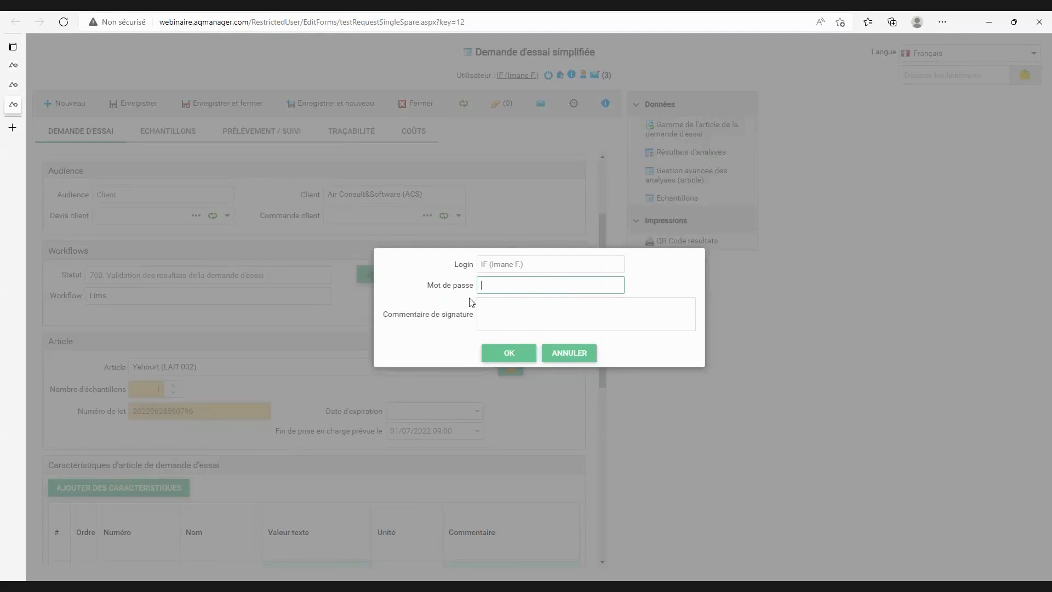
type("****")
key("Return")
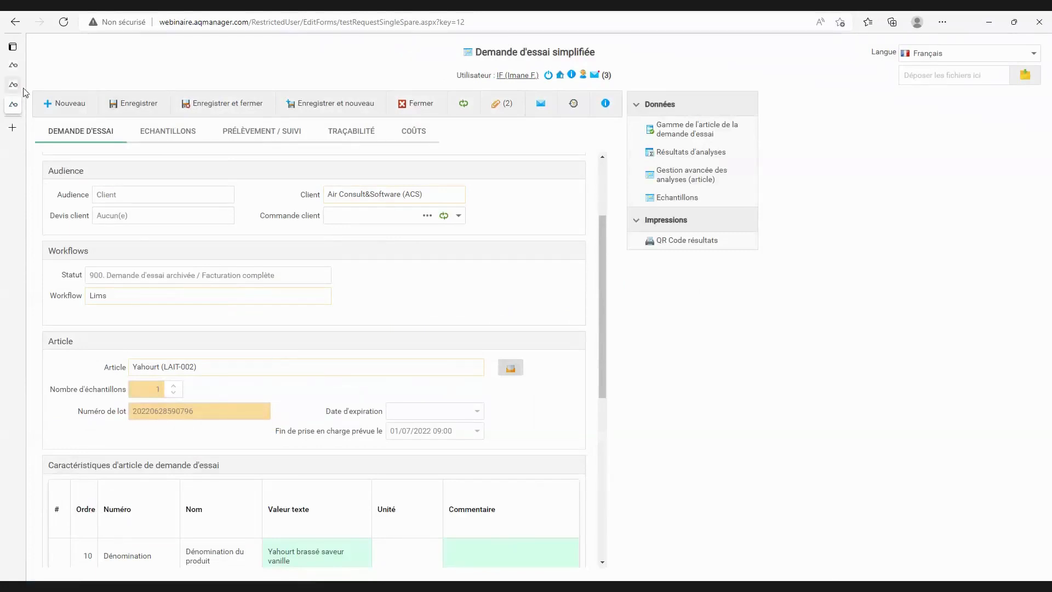
Open the test request's messages, close the message and request pages, and return to the laboratory manager dashboard
mouse_move(34, 96)
left_click(541, 104)
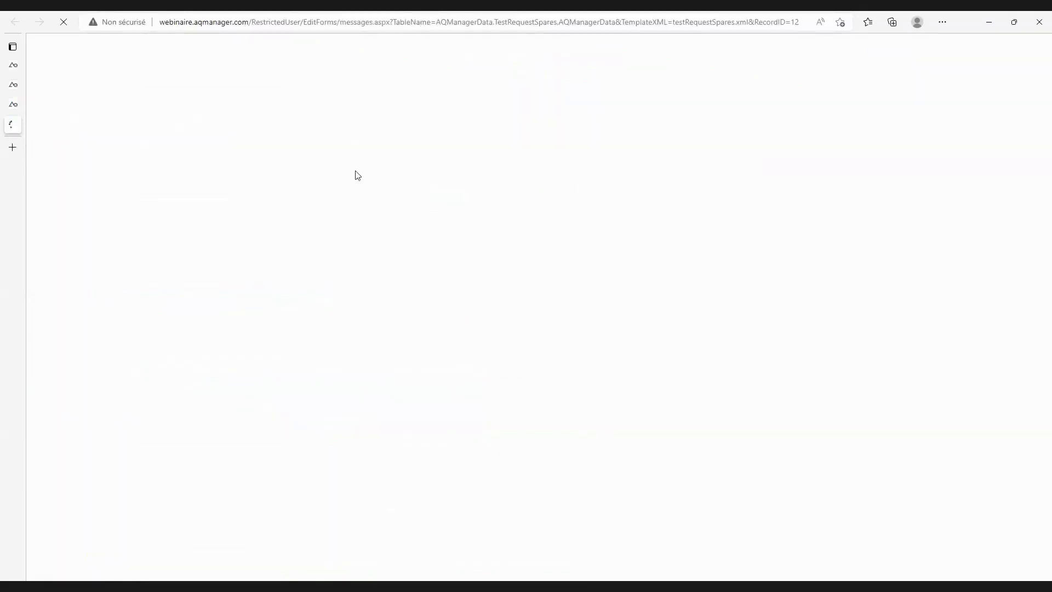
middle_click(14, 128)
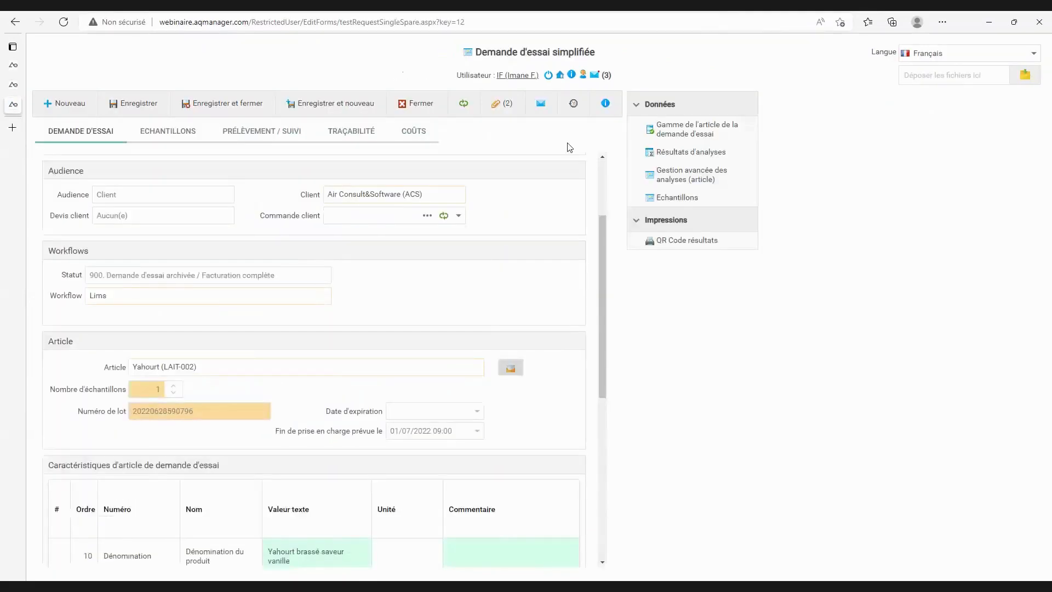
middle_click(12, 107)
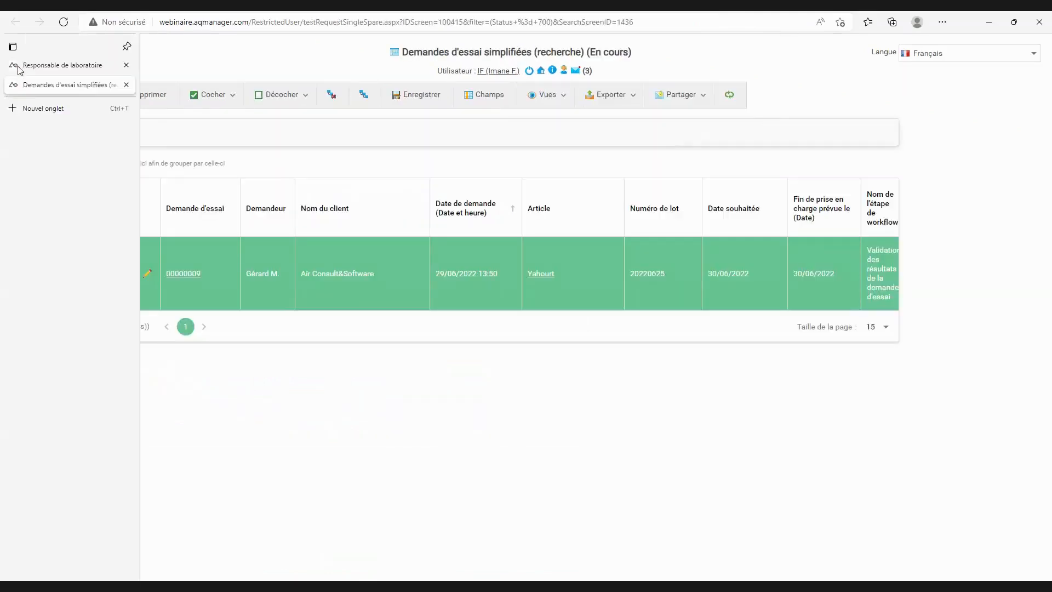
left_click(55, 65)
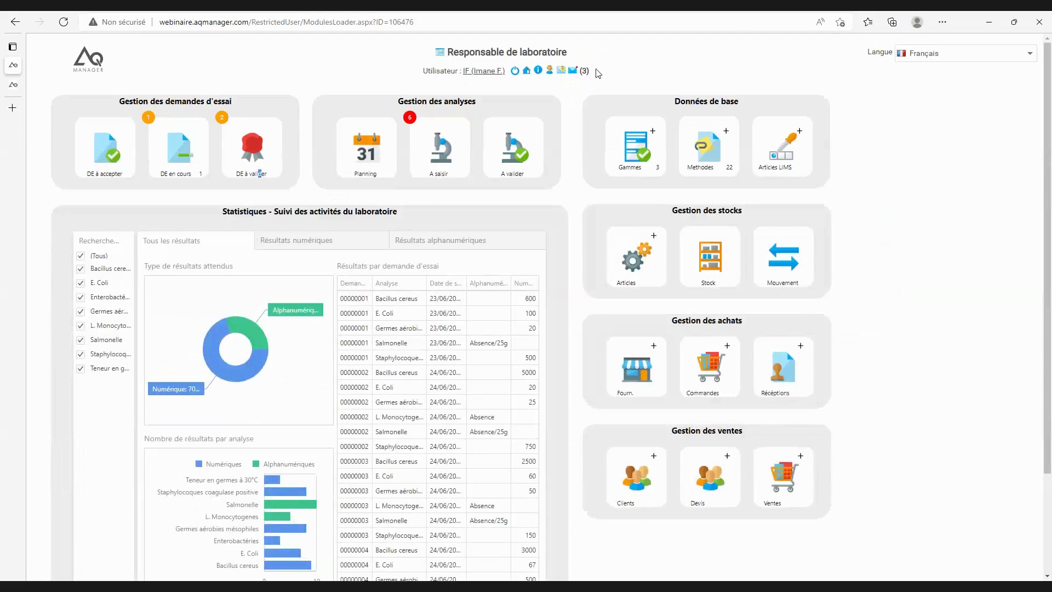
Log out of the laboratory manager account and sign in as the requester with the account password
left_click(515, 71)
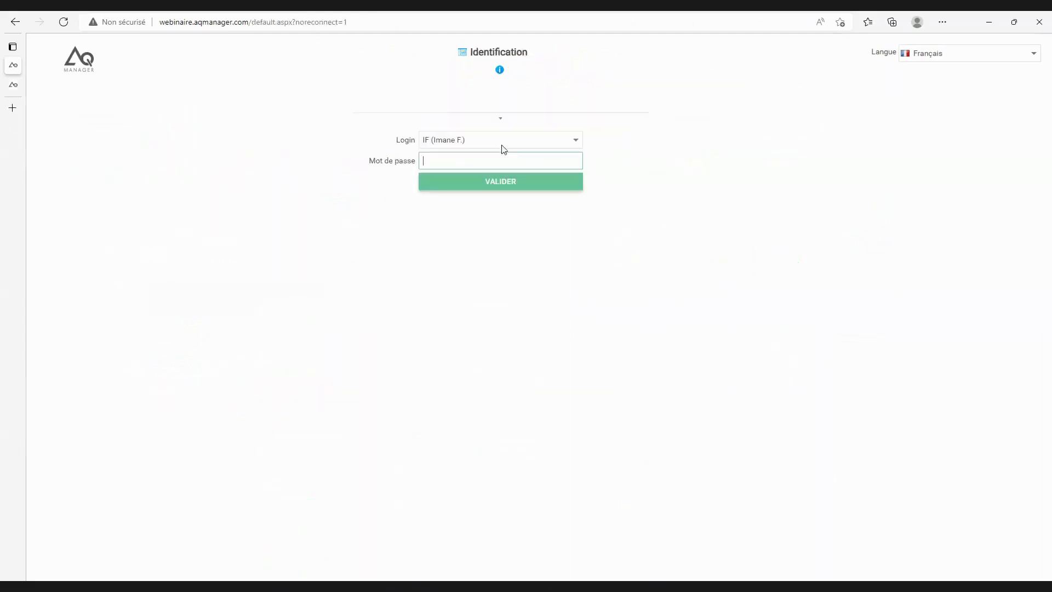
left_click(501, 142)
left_click(660, 232)
left_click(576, 140)
left_click(535, 193)
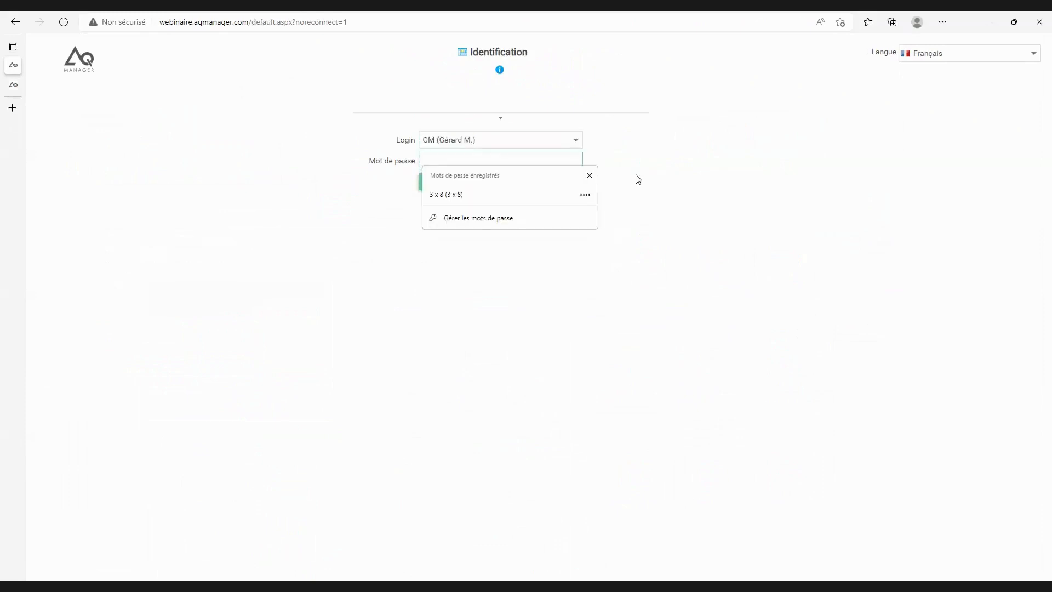
type("••••")
key("Return")
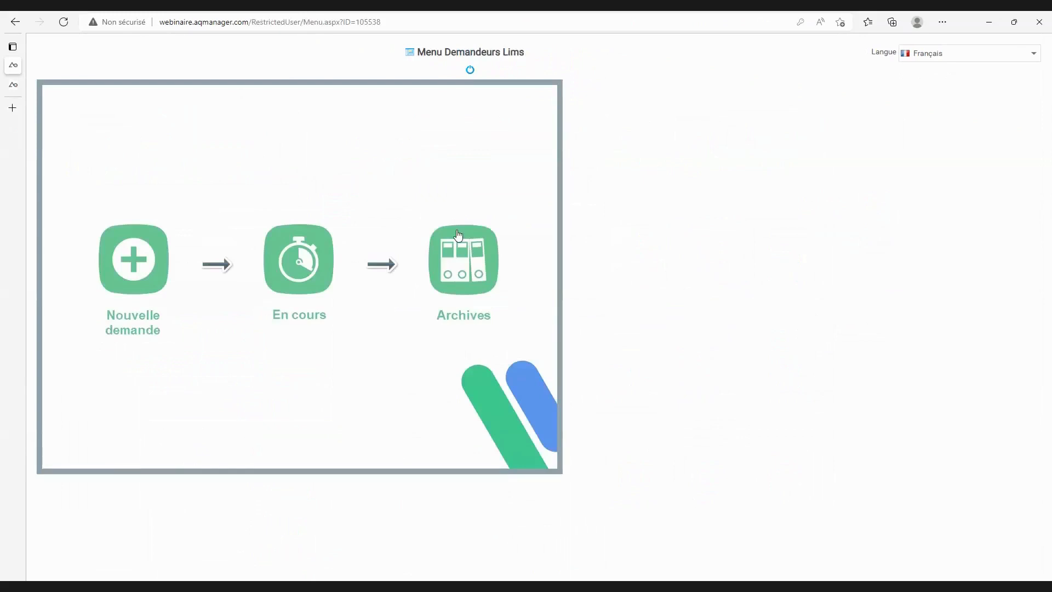
Open the certificate TR-0011-001.pdf attached to the archived Yahourt request 22-060011
left_click(459, 235)
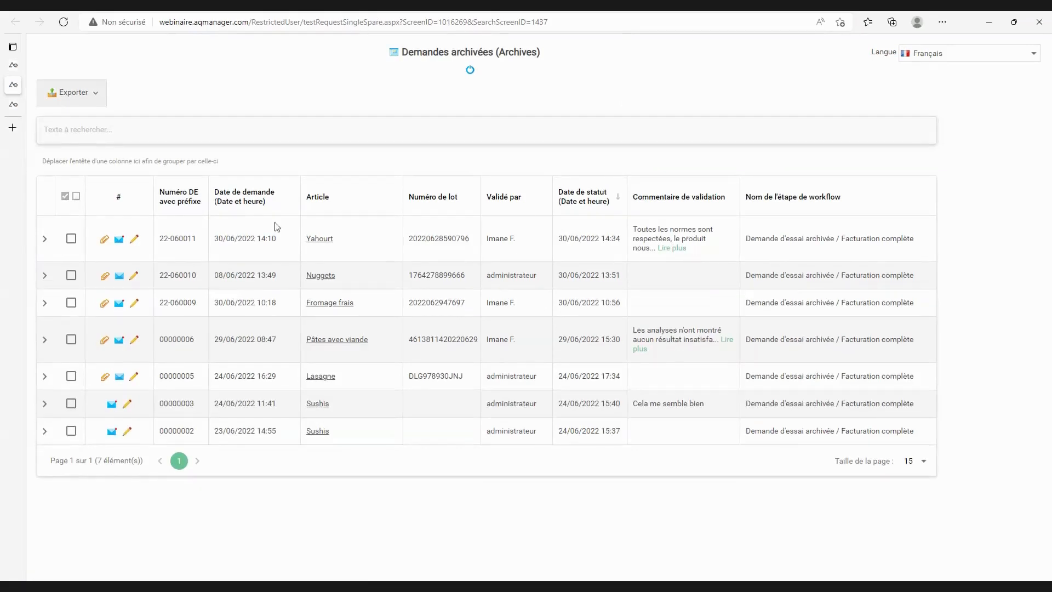
left_click(105, 241)
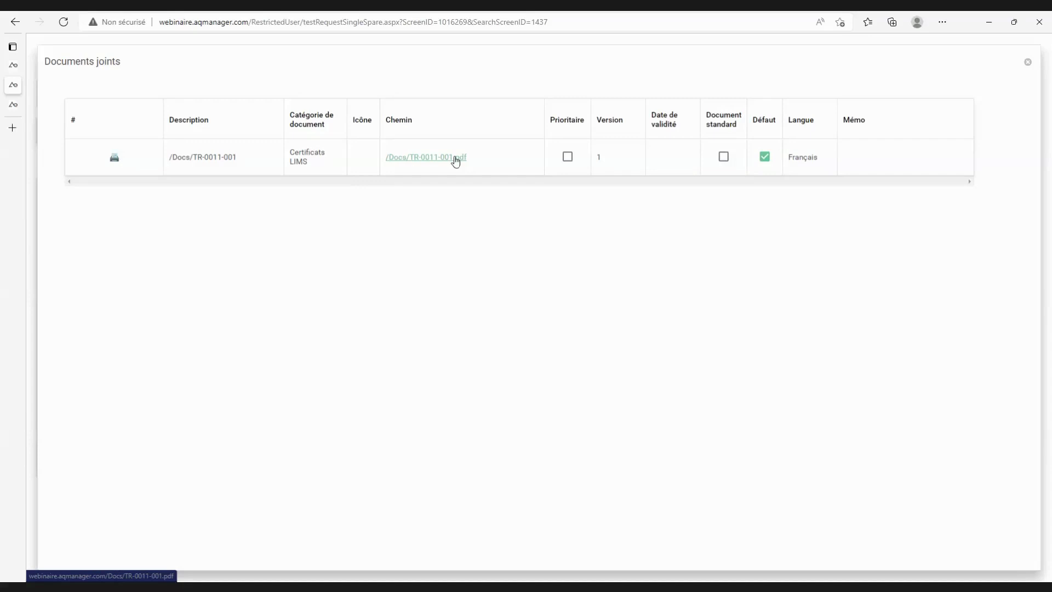
left_click(455, 158)
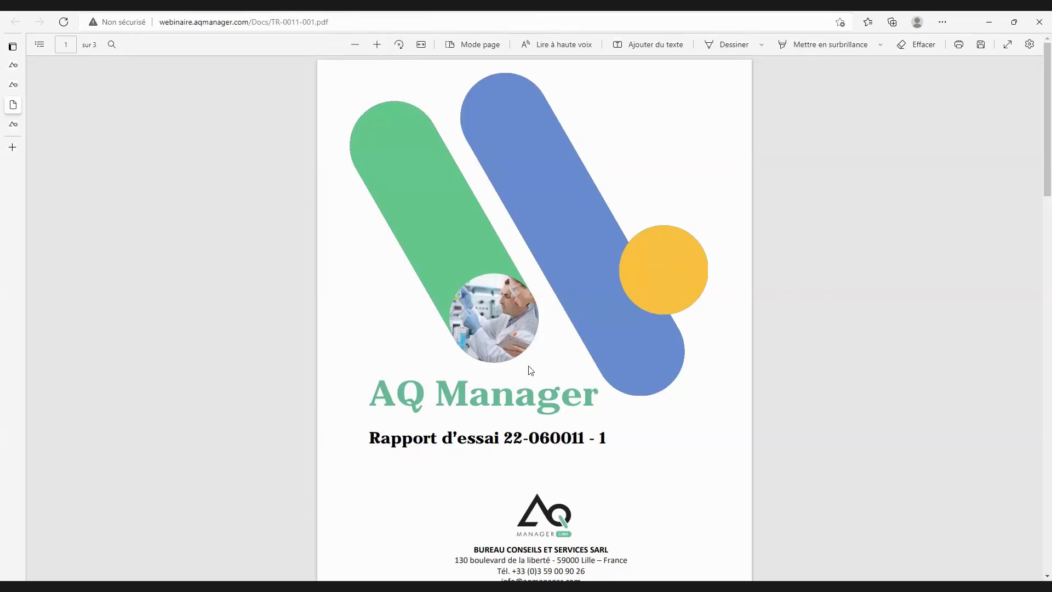
Review the test report from cover to signature, including requester details, product characteristics, analysis results with specifications, and validation comment
scroll(531, 369, "down", 2)
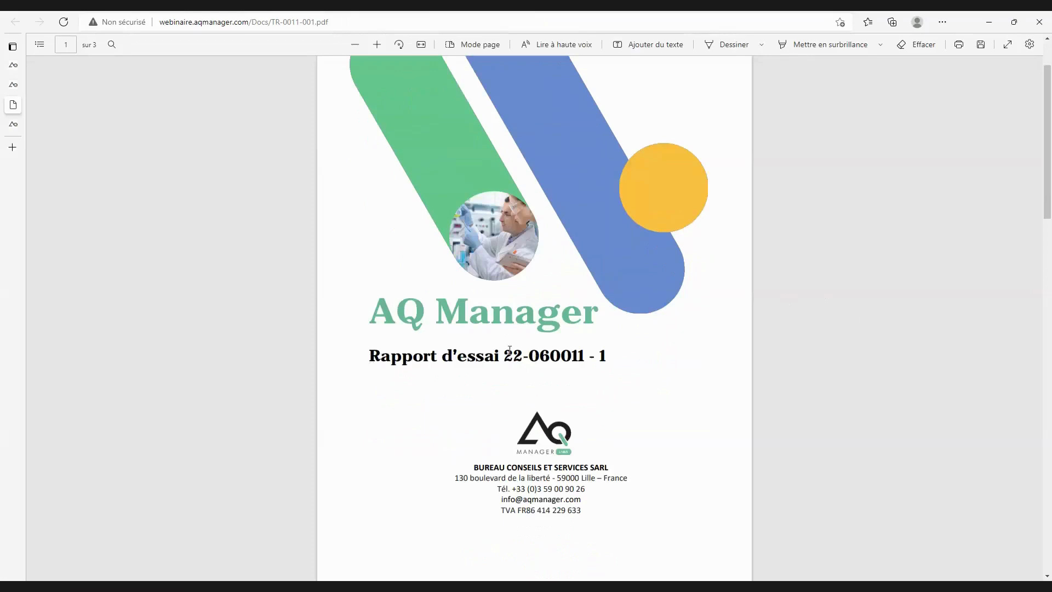
left_click_drag(510, 349, 618, 358)
left_click(602, 356)
scroll(661, 329, "down", 9)
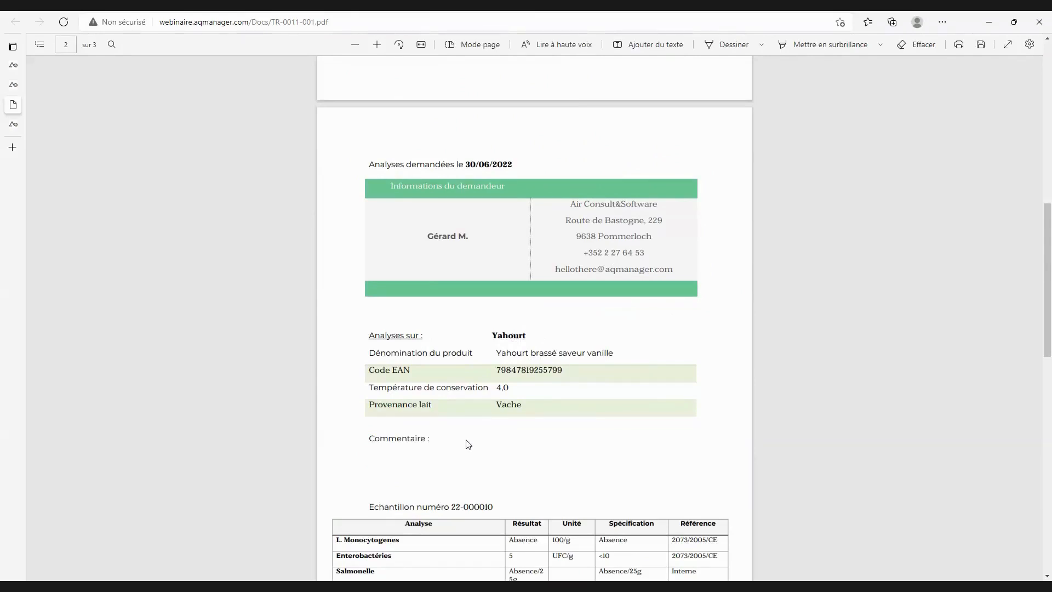
scroll(430, 409, "down", 1)
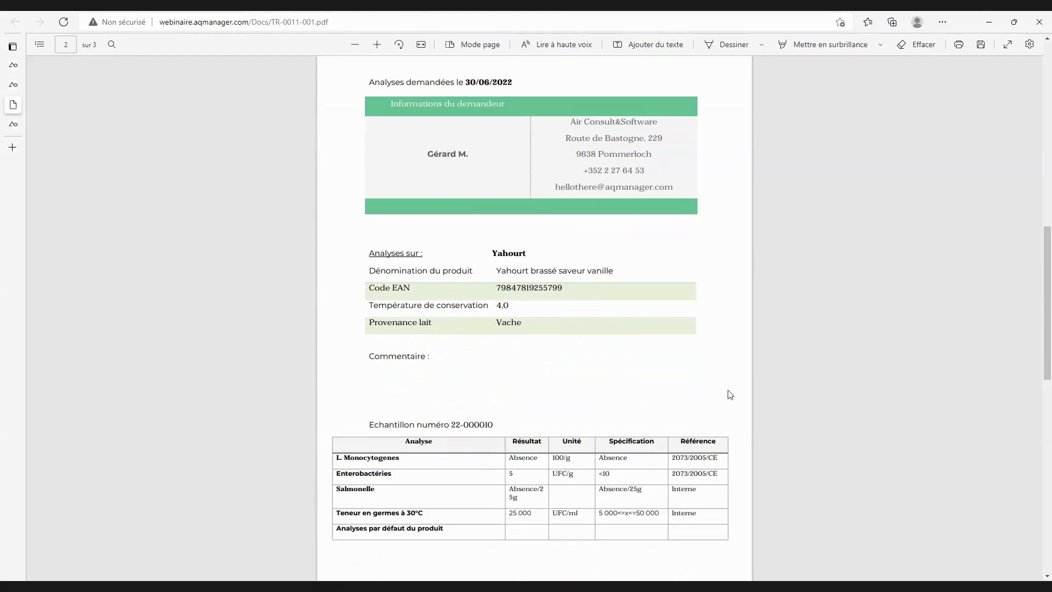
scroll(732, 388, "down", 5)
scroll(732, 388, "down", 3)
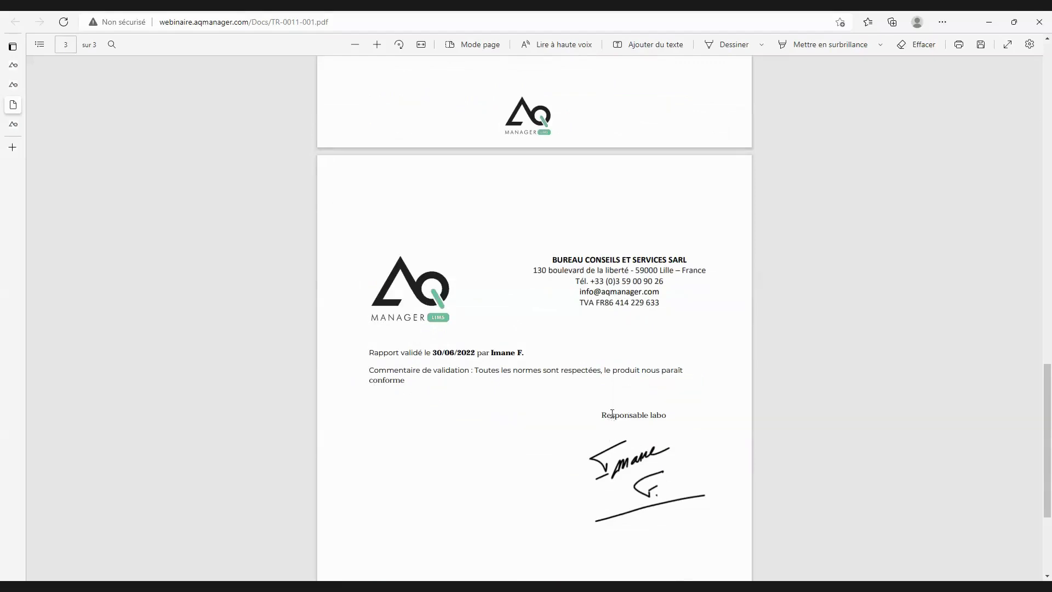
scroll(613, 421, "down", 3)
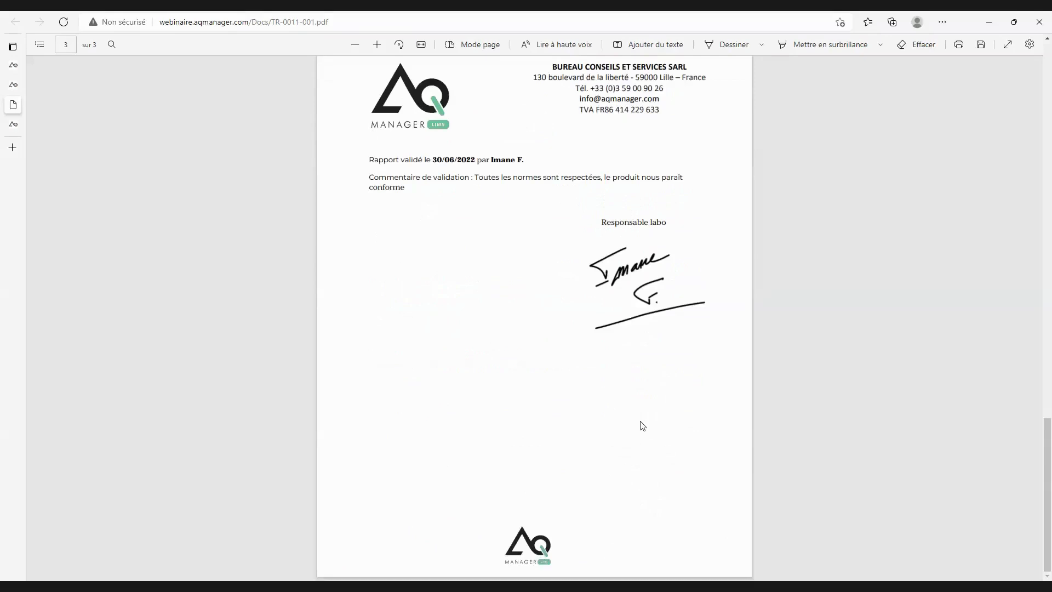
scroll(649, 401, "up", 8)
scroll(652, 397, "up", 15)
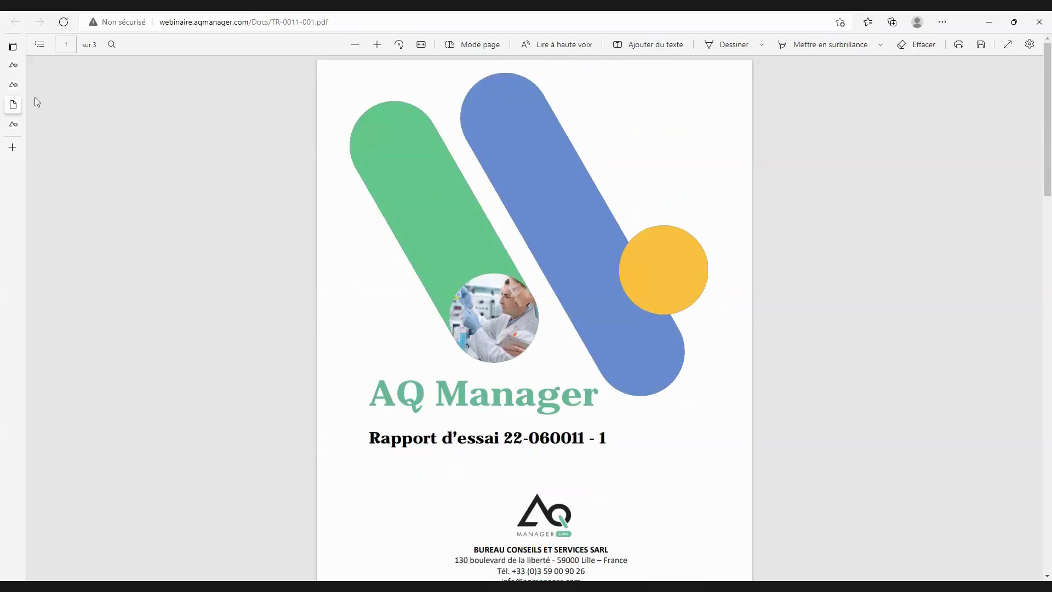
Close the PDF report and the attached documents window of the archived request
mouse_move(18, 108)
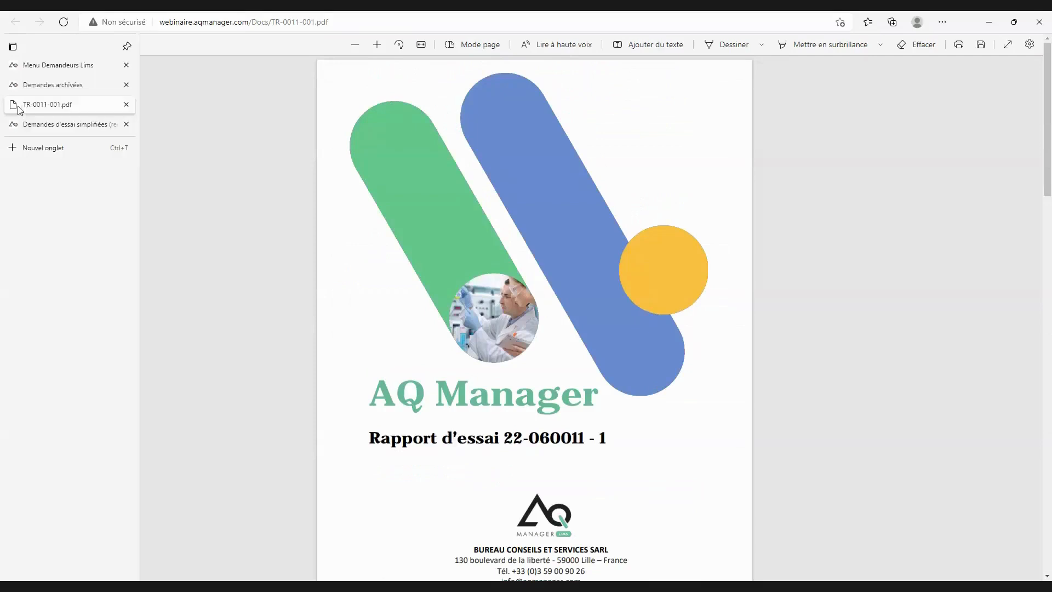
left_click(126, 105)
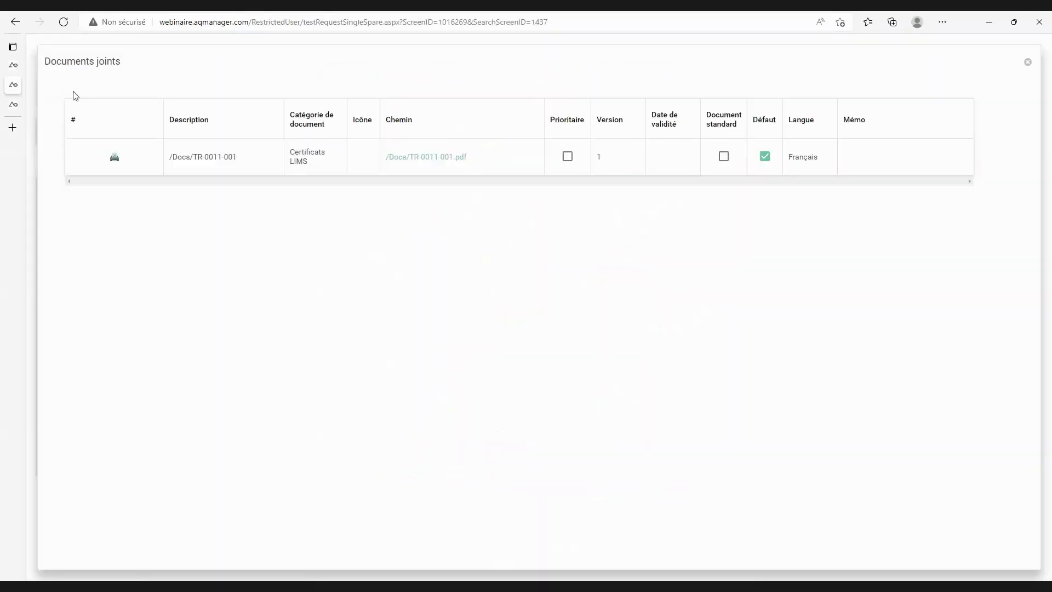
left_click(1029, 64)
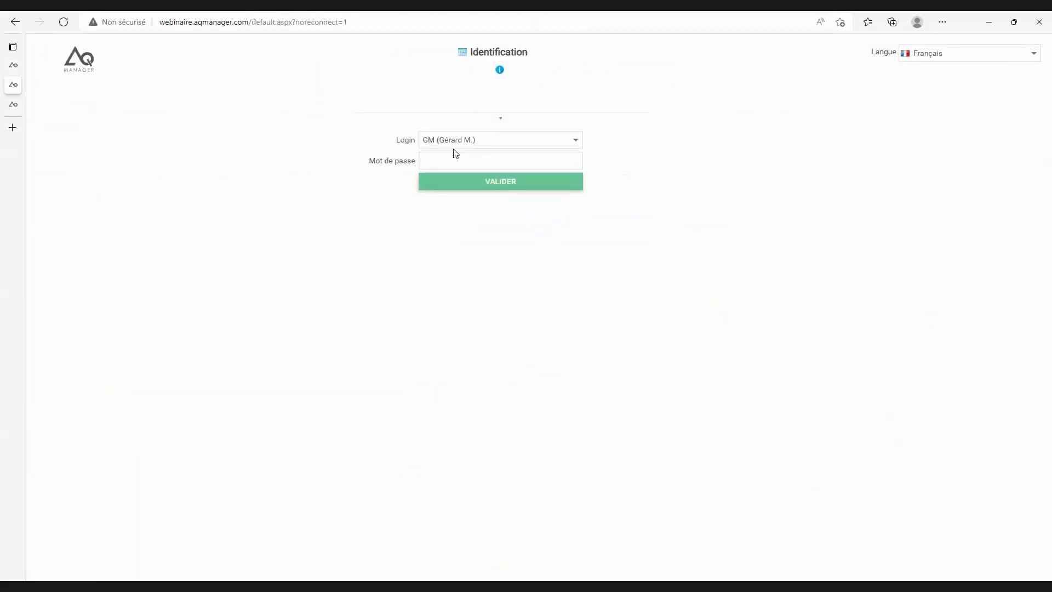
Sign back in as the laboratory manager with the account password
left_click(454, 145)
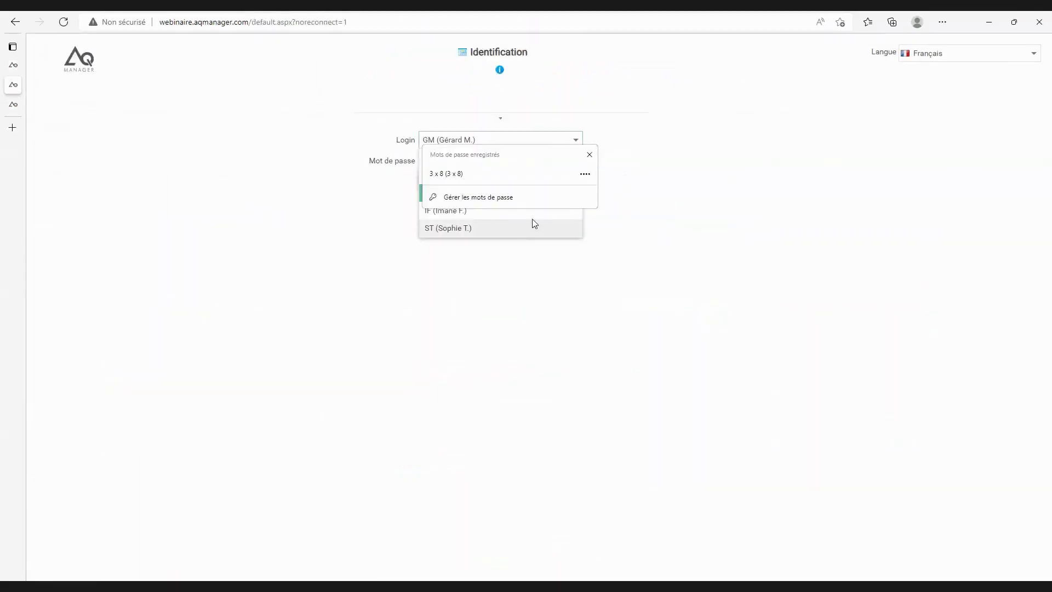
left_click(533, 219)
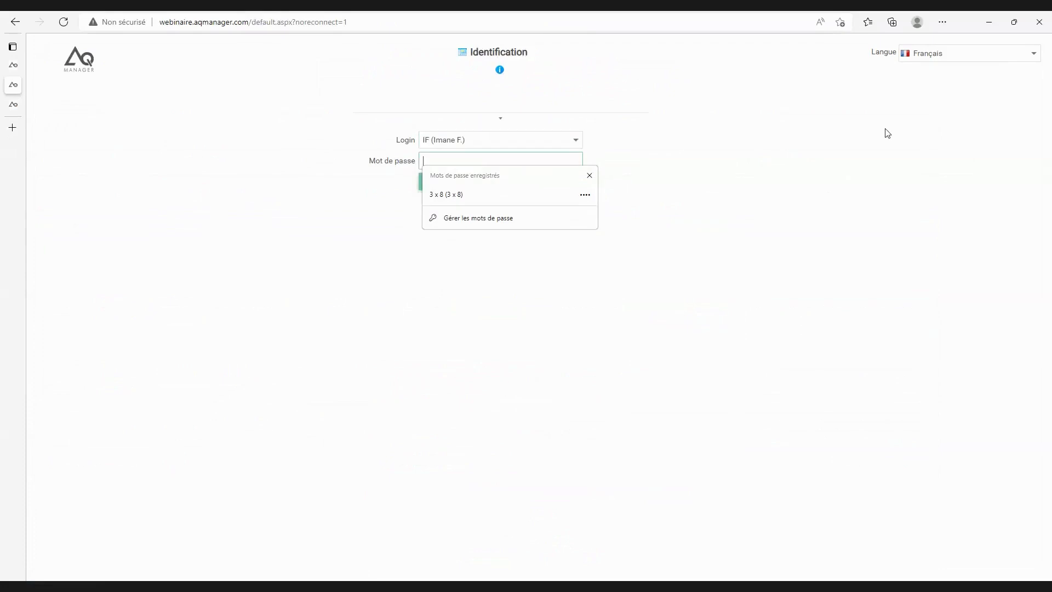
type("••••")
key("Return")
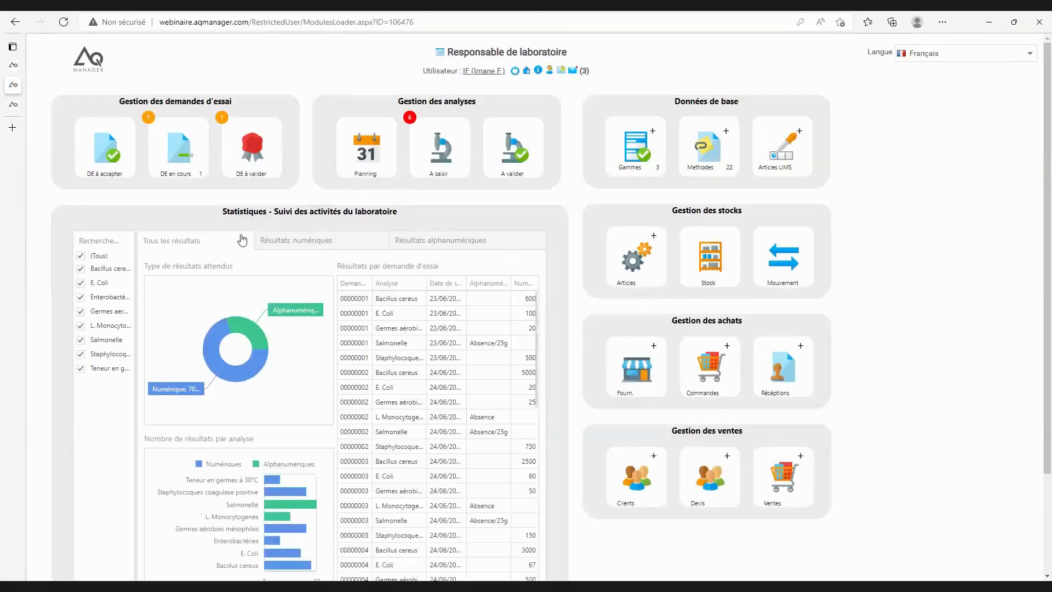
Examine the dashboard's overall laboratory statistics, including the shares of numeric and alphanumeric results
scroll(243, 239, "down", 2)
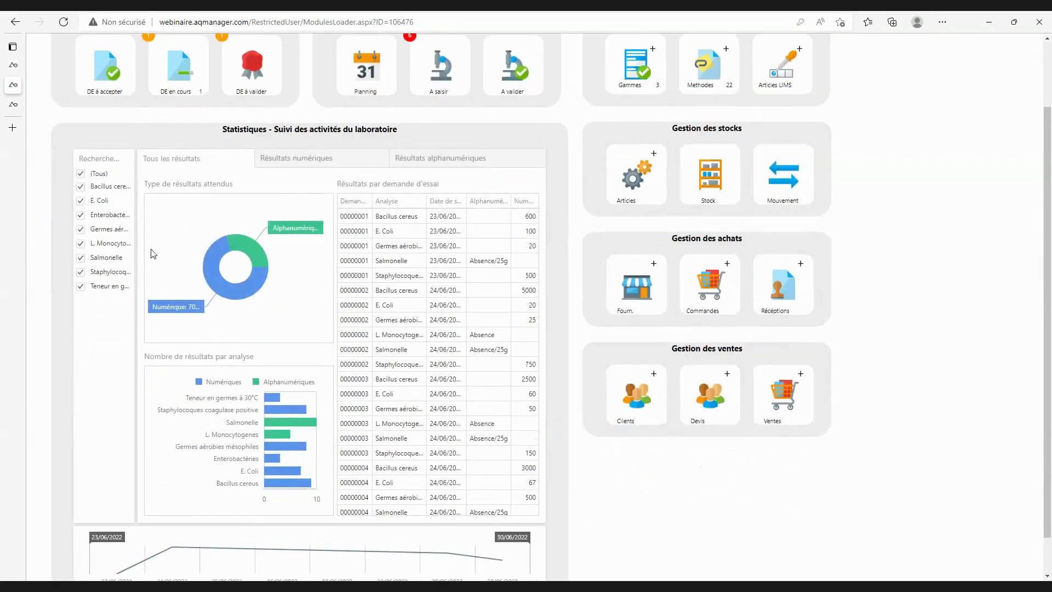
scroll(51, 230, "down", 1)
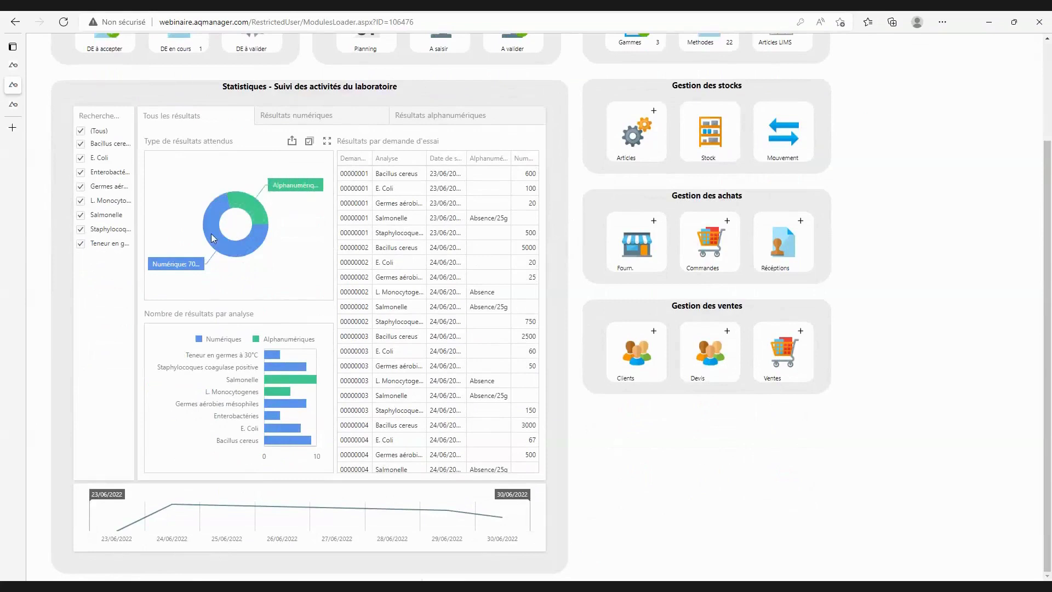
mouse_move(215, 244)
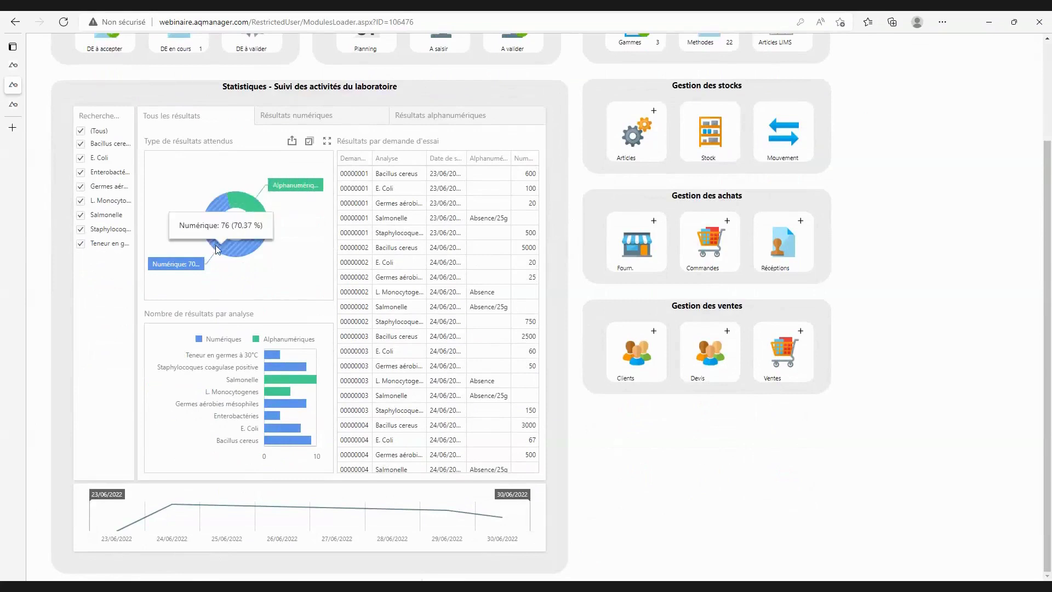
mouse_move(255, 205)
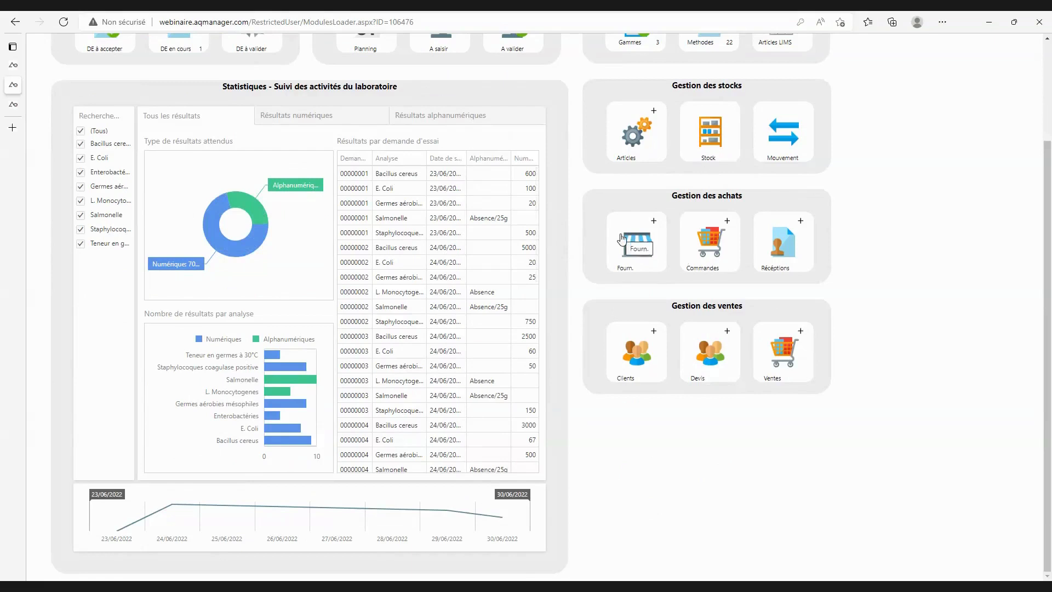
Display the numeric results trend and filter it to E. Coli and Germes aérobies mésophiles only
left_click(296, 116)
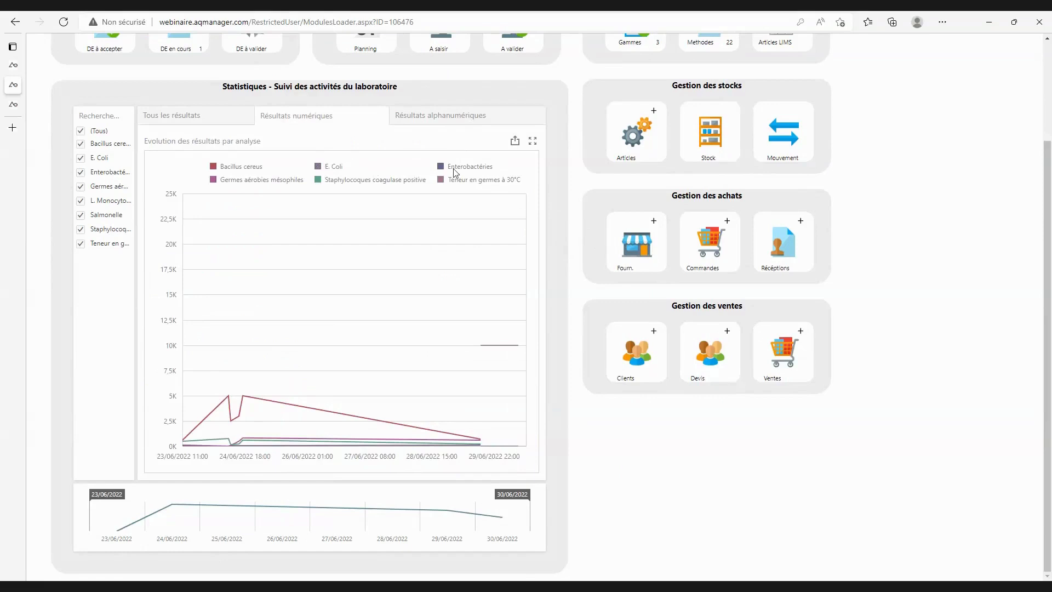
left_click(100, 131)
left_click(90, 187)
left_click(90, 201)
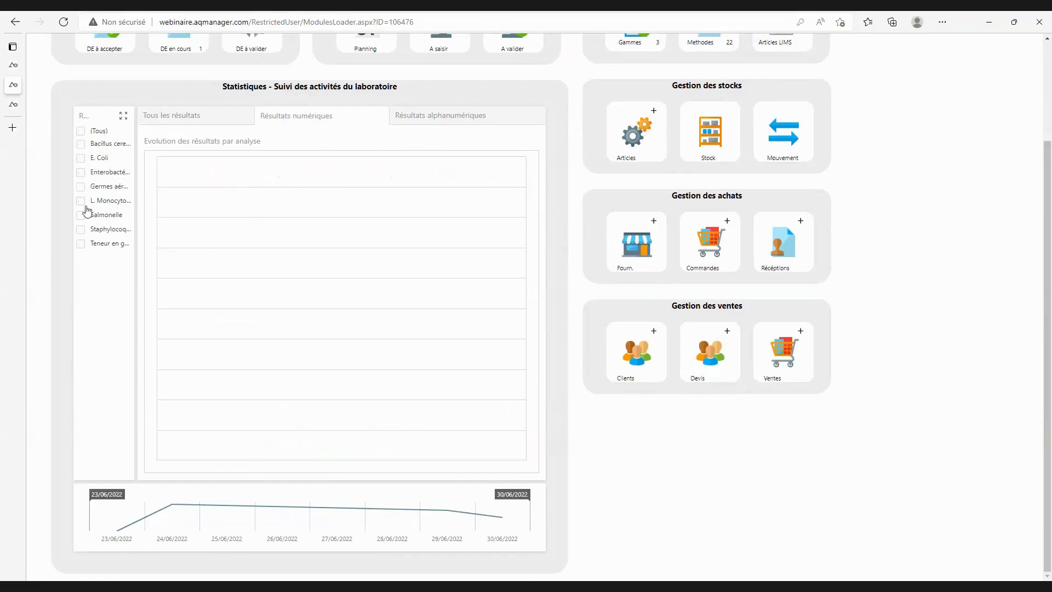
left_click(86, 203)
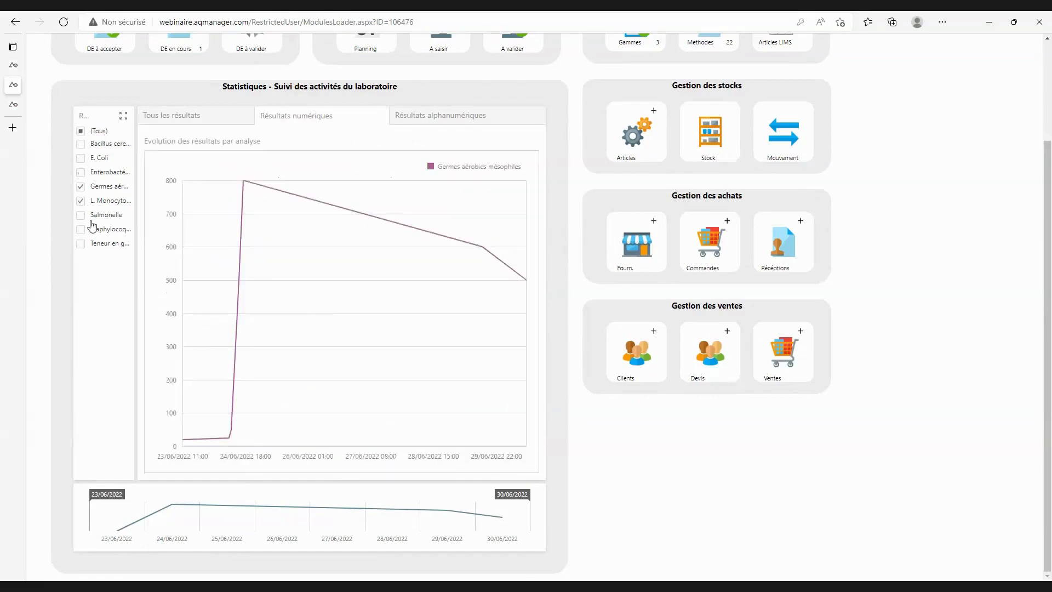
left_click(94, 159)
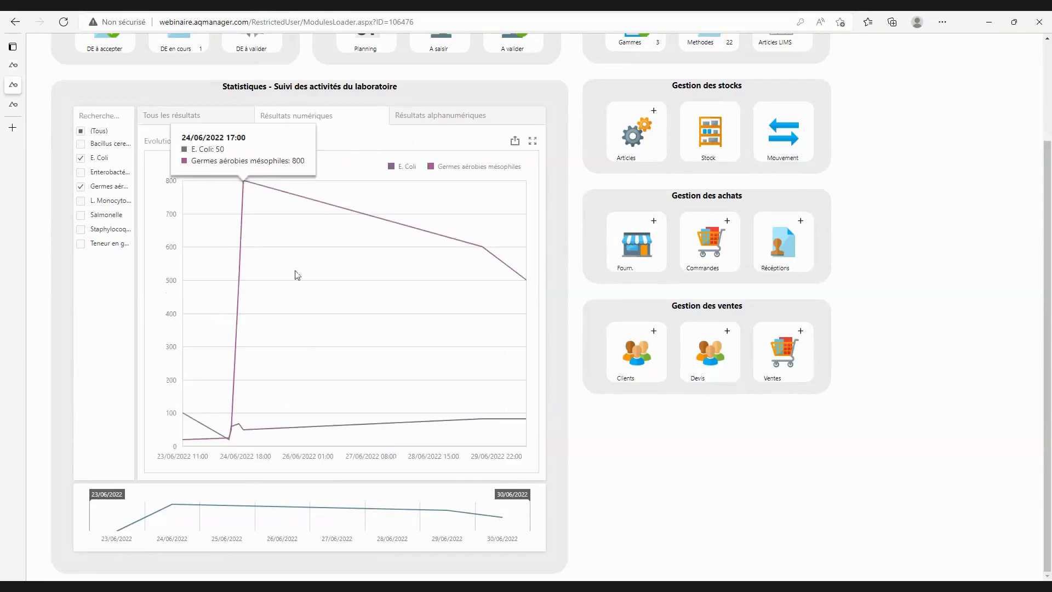
Display the alphanumeric results statistics and examine the L. Monocytogenes and Salmonelle pie charts
left_click(460, 122)
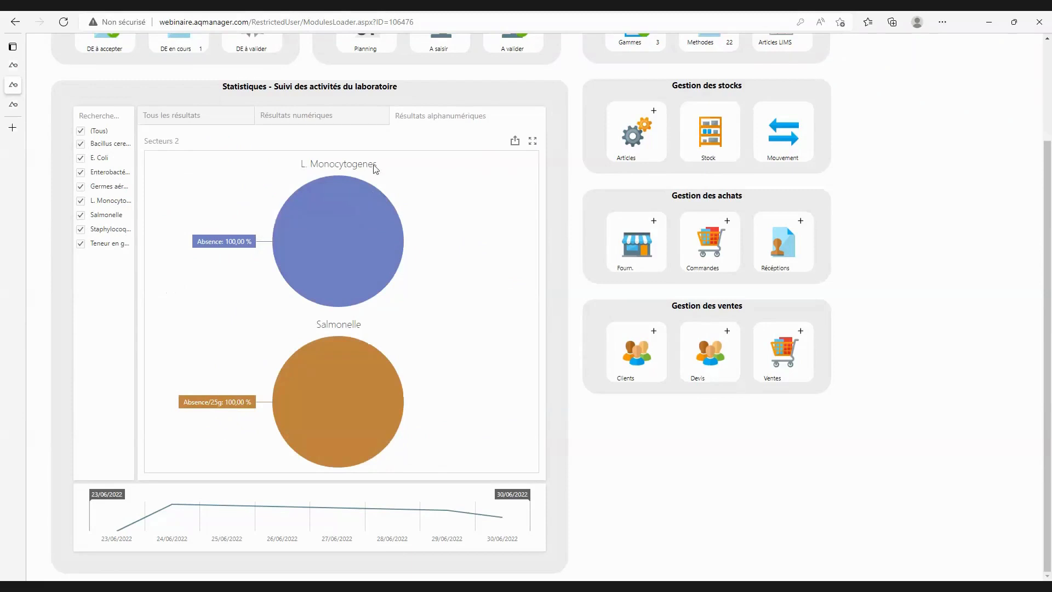
mouse_move(377, 266)
scroll(559, 258, "up", 2)
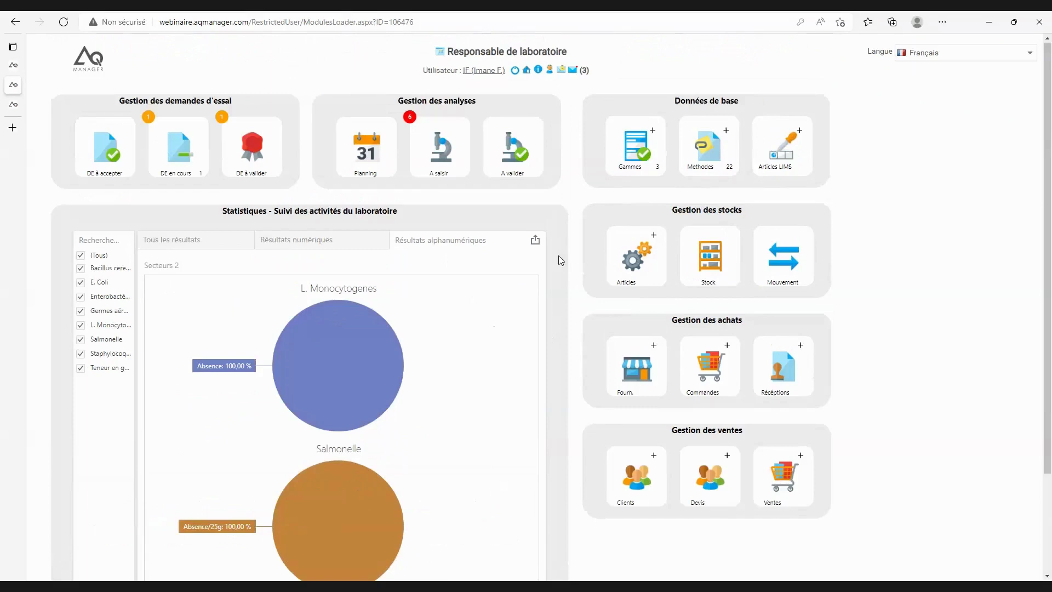
Open the AQ Wheel LIMS favourite and display the whole wheel of LIMS features at 80 % page zoom
left_click(868, 22)
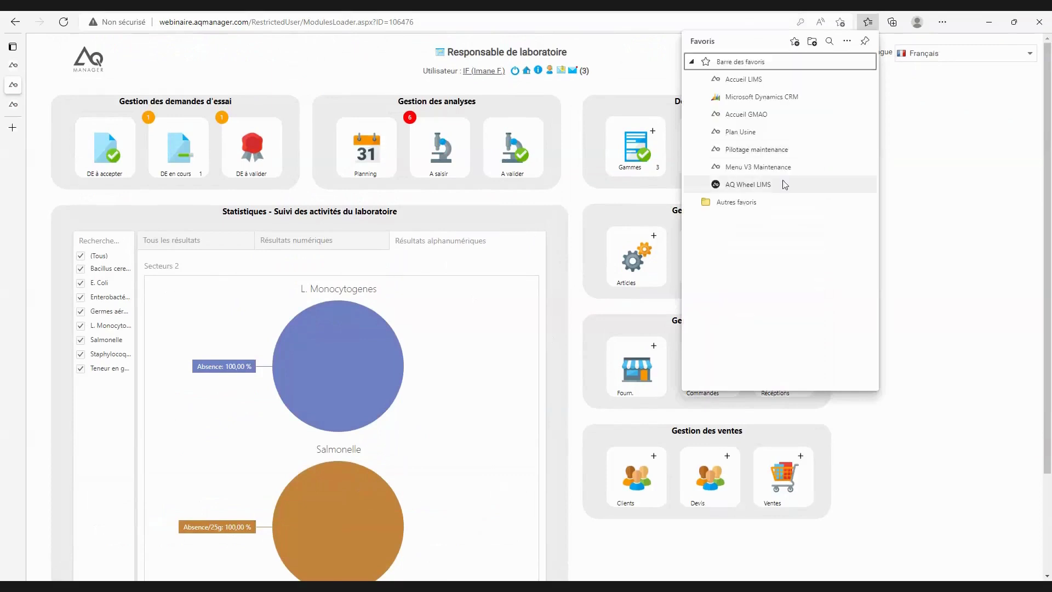
left_click(785, 184)
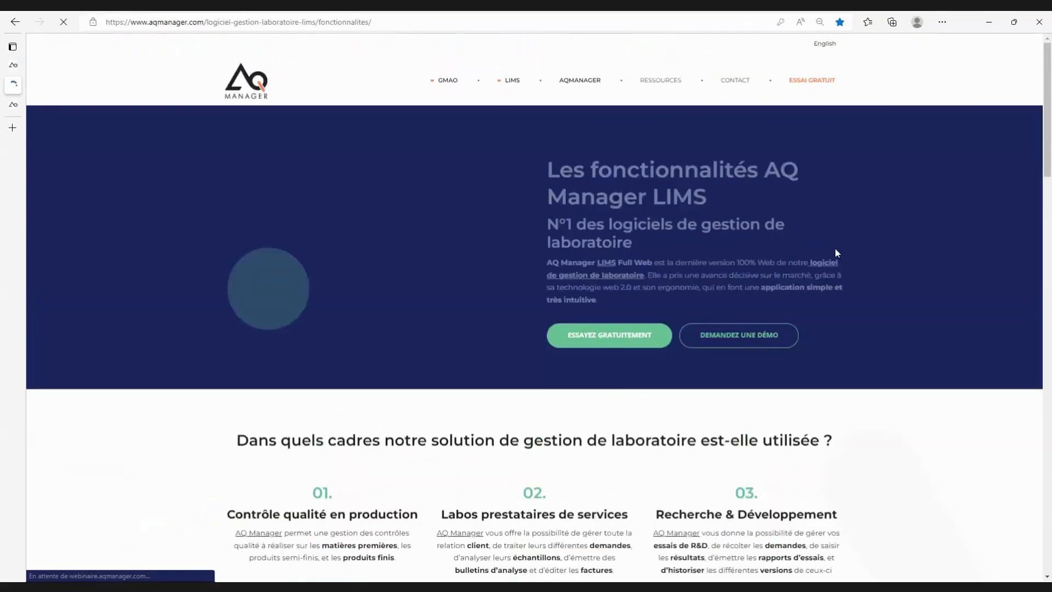
scroll(838, 249, "down", 10)
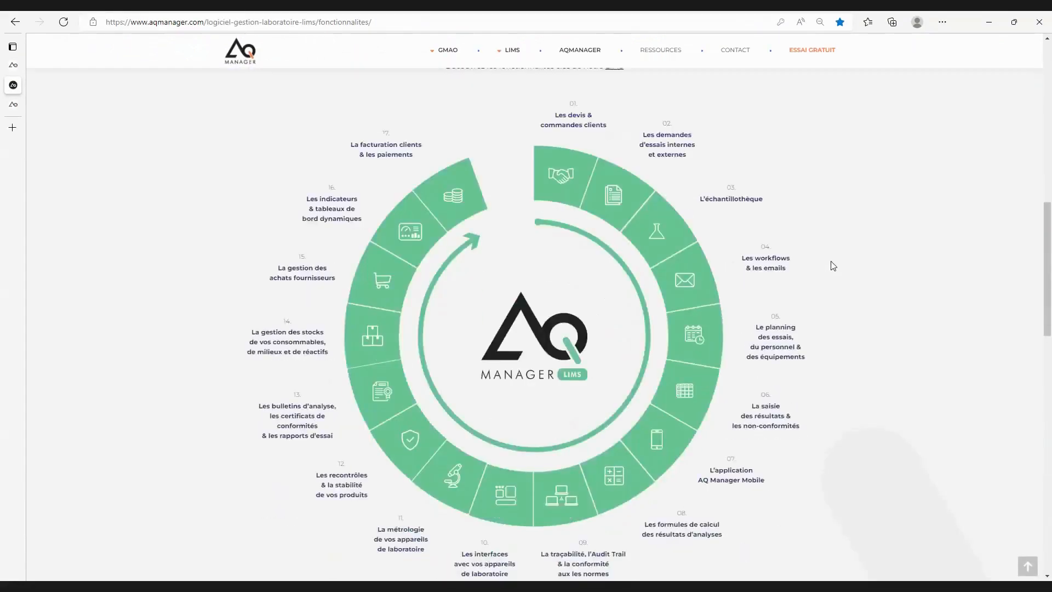
key("ctrl+minus")
key("ctrl+minus")
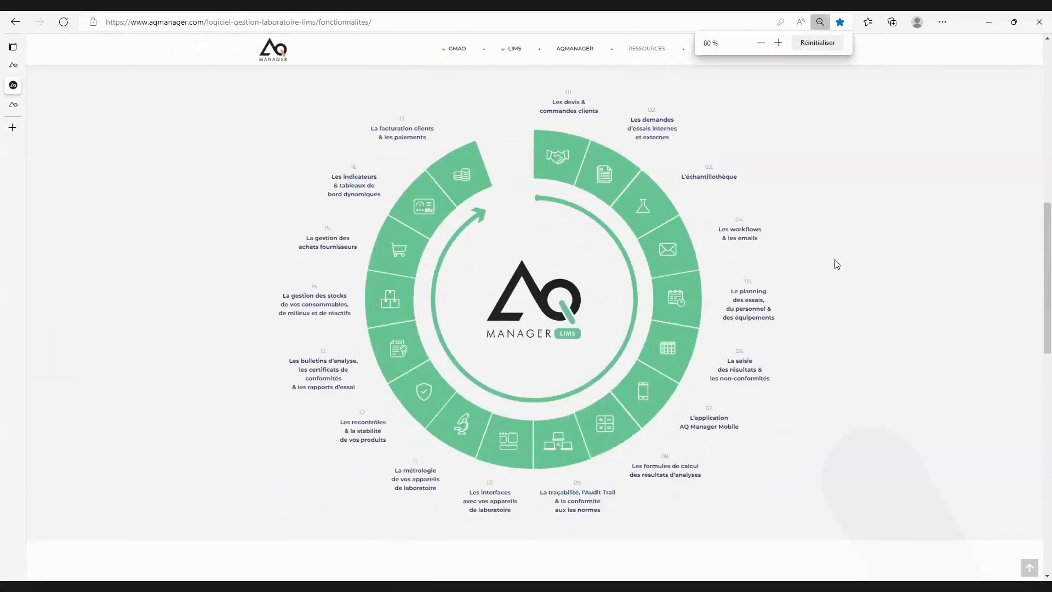
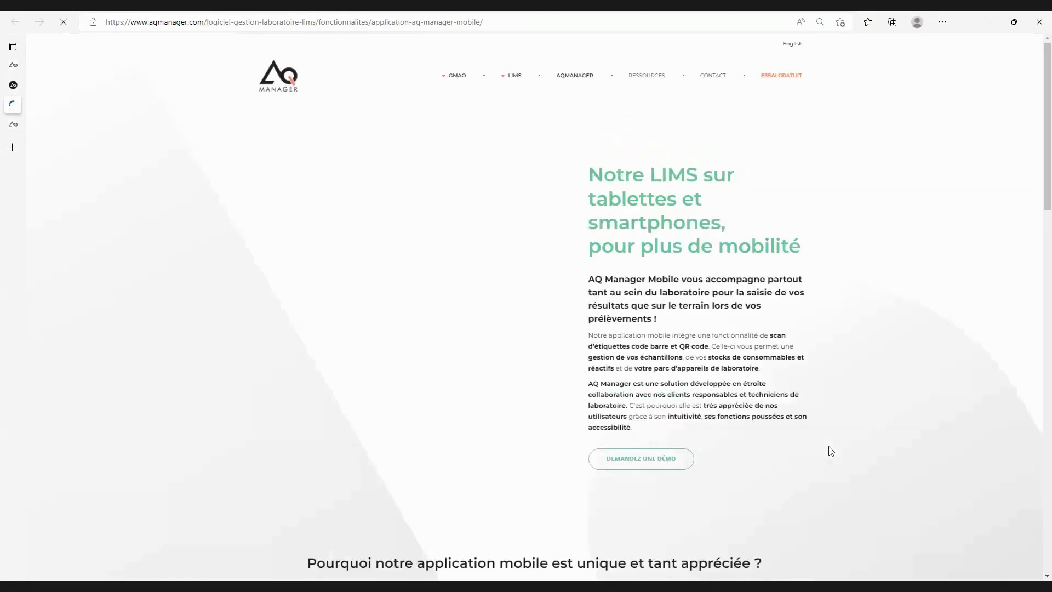
Look through the AQ Manager Mobile feature page, including the application's advantages and its planning presentation
scroll(713, 387, "down", 10)
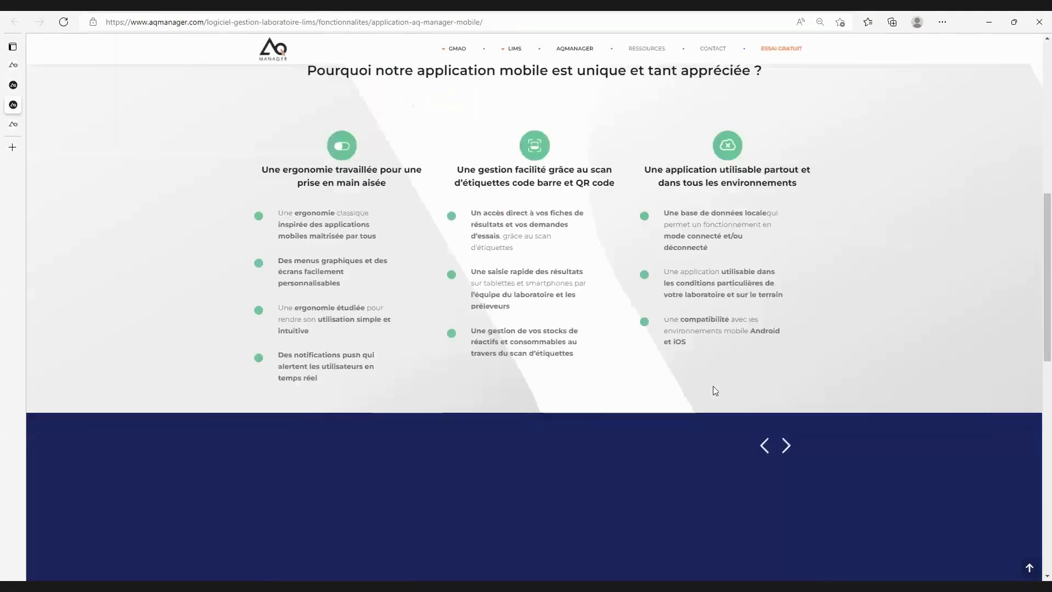
scroll(715, 388, "down", 1)
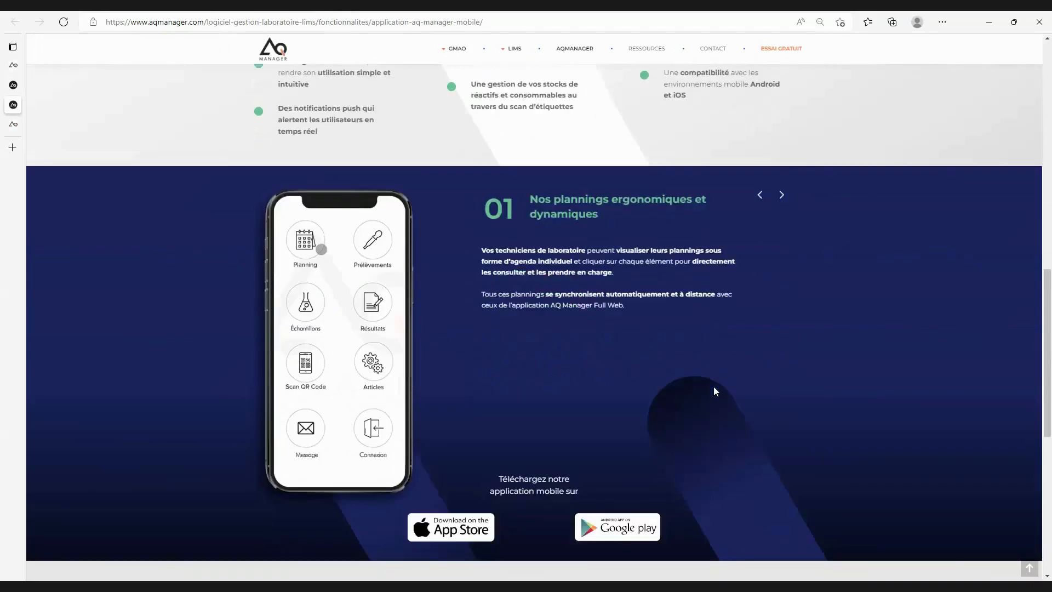
scroll(714, 386, "up", 8)
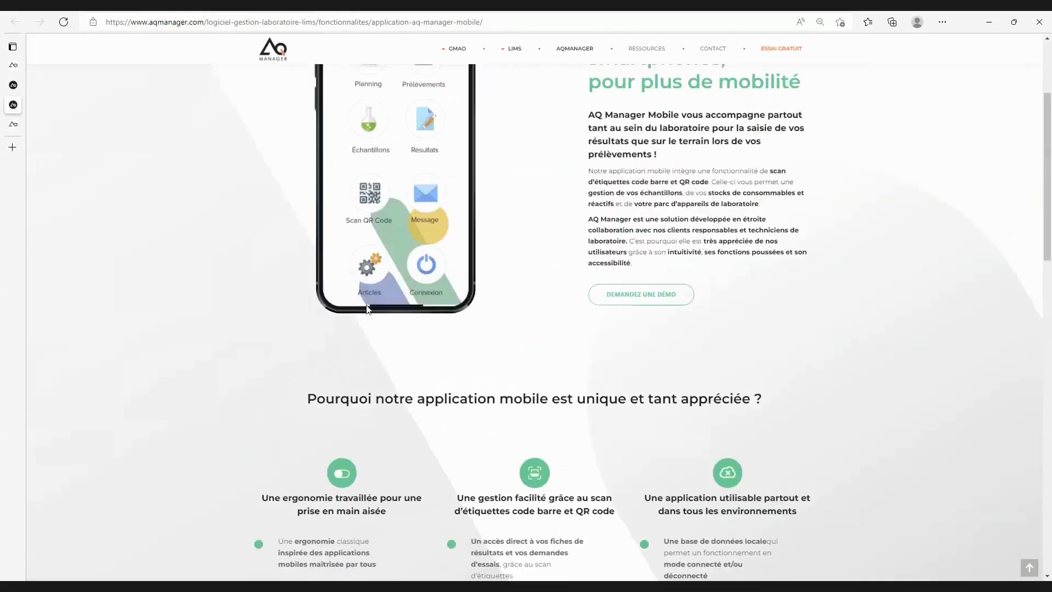